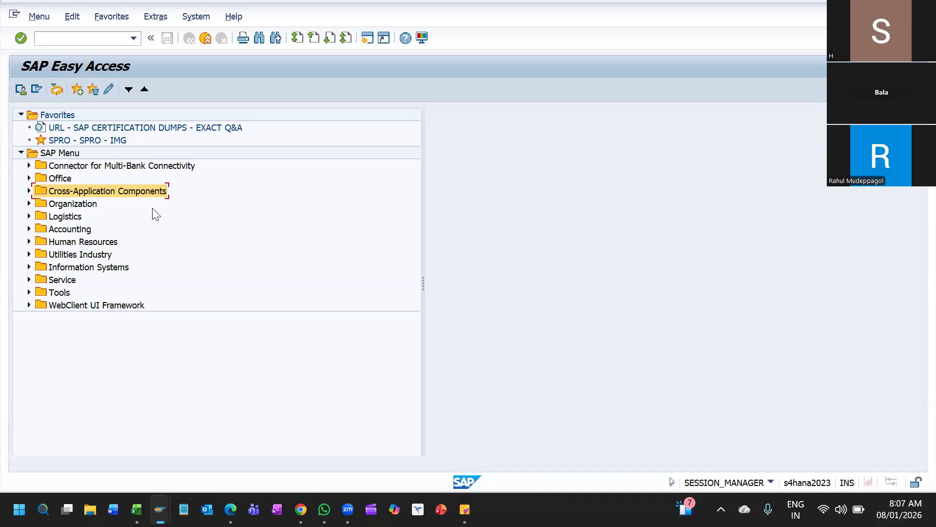
Step: Expand the Logistics folder in the SAP Menu and its Materials Management subfolder
left_click(65, 217)
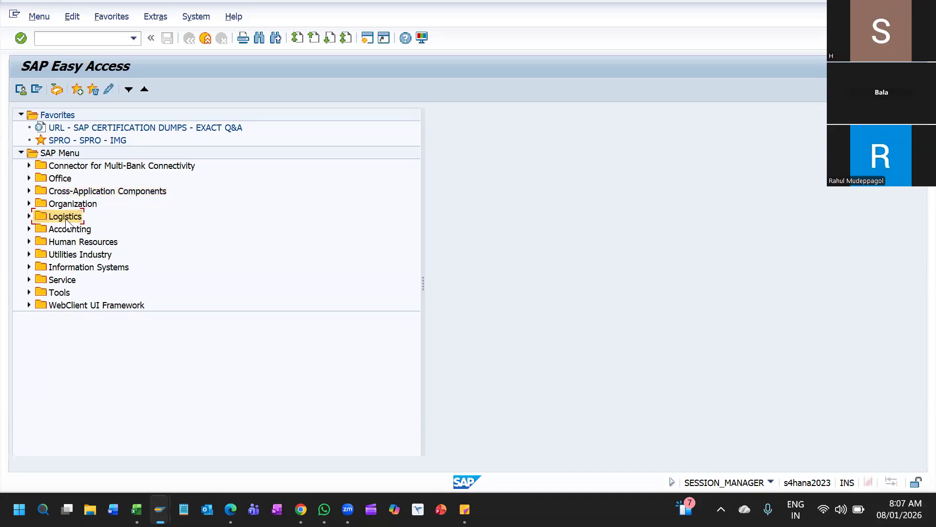
key("Right")
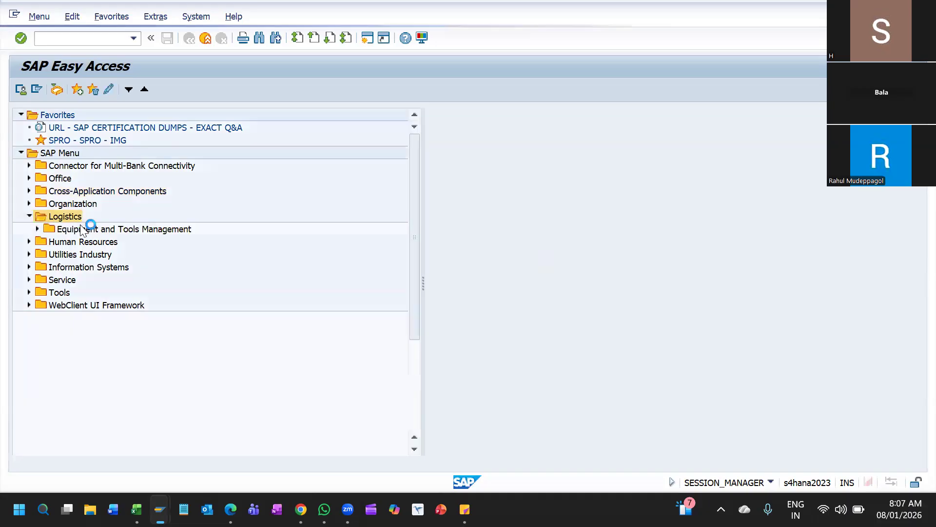
key("Down")
key("Down")
key("Down")
key("Down")
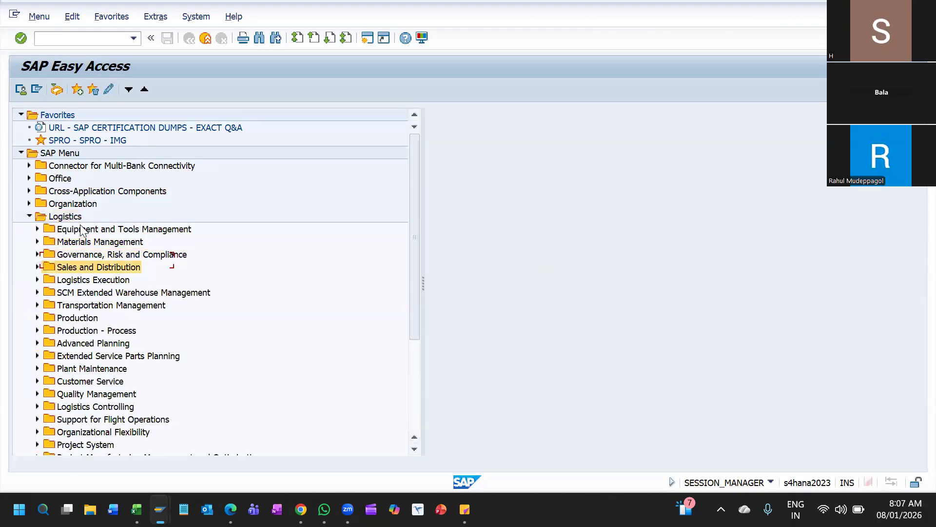
key("Up")
key("Up")
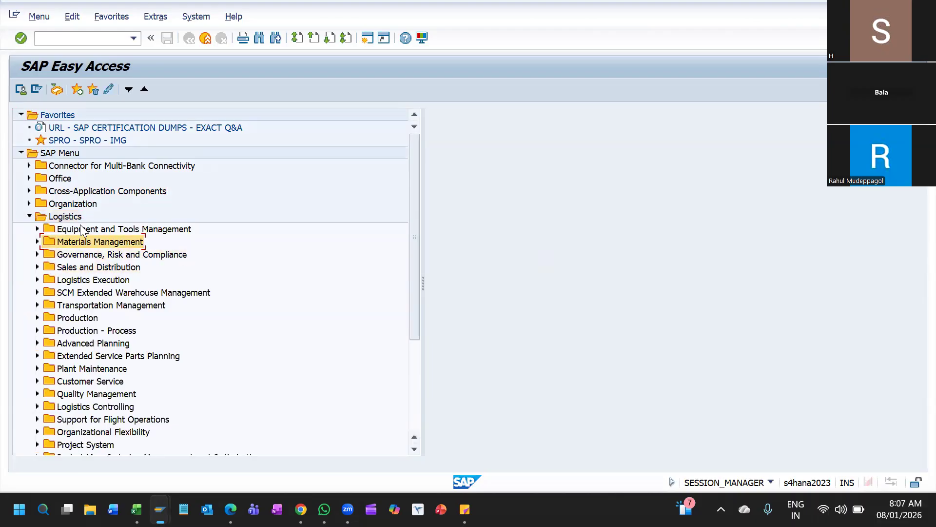
key("Right")
key("Down")
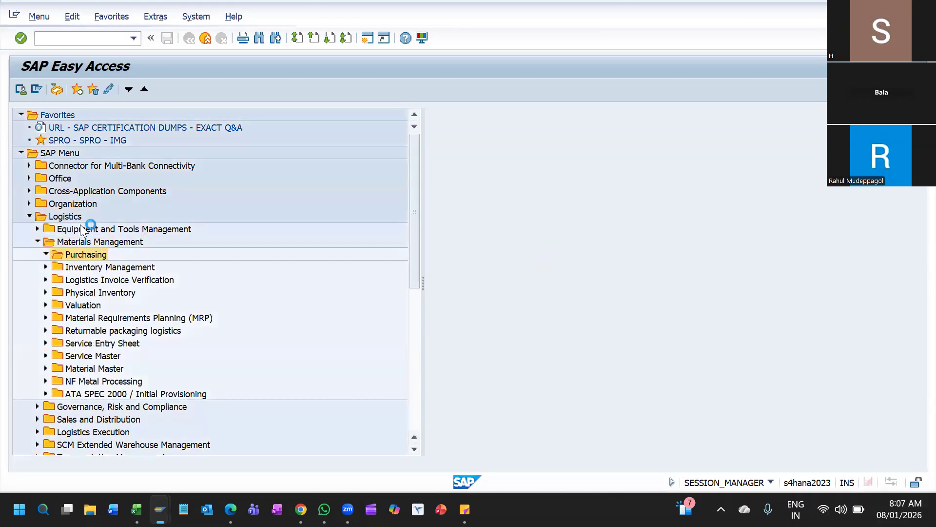
Step: Expand Purchasing, Purchase Order and Create under Materials Management, and select ME21N - Vendor/Supplying Plant Known
key("Right")
key("Down")
key("Right")
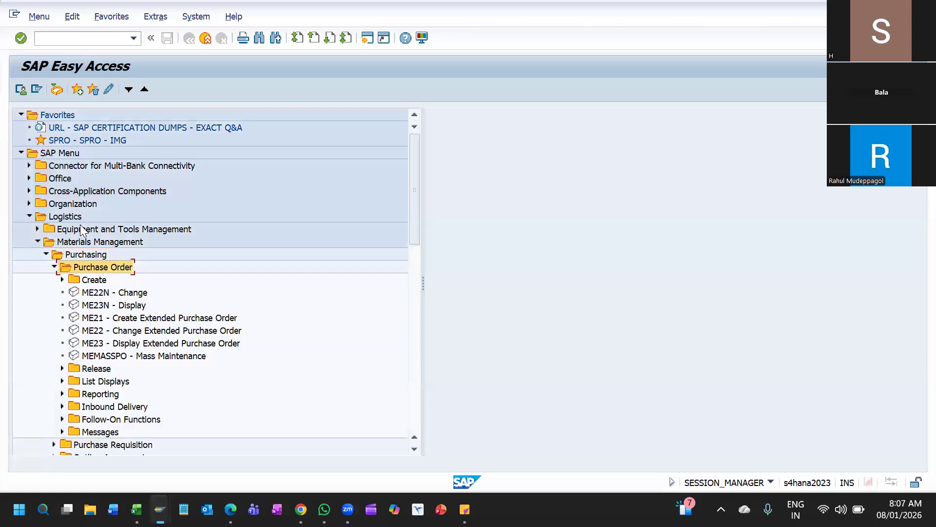
key("Down")
key("Right")
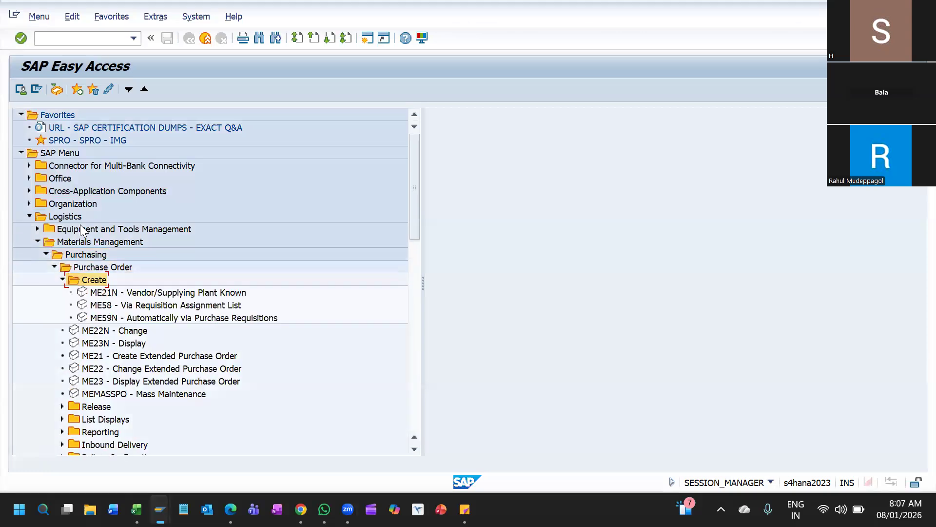
key("Down")
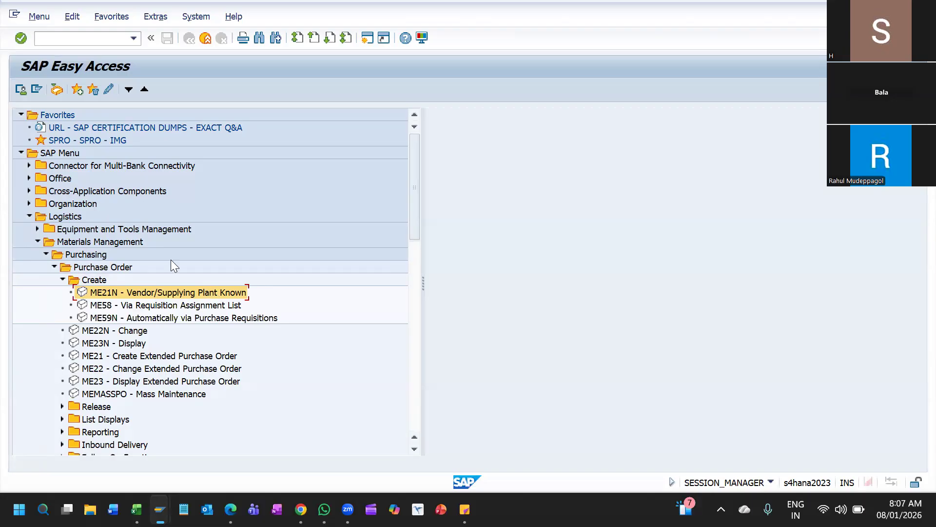
Step: Start transaction ME21N by its code in a new session, and exit it
left_click(97, 39)
left_click(365, 37)
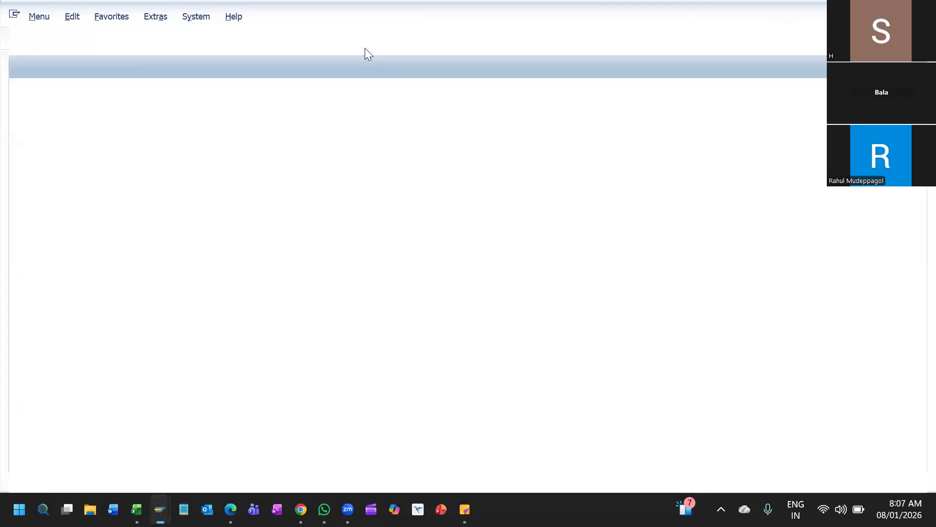
type("ME21N")
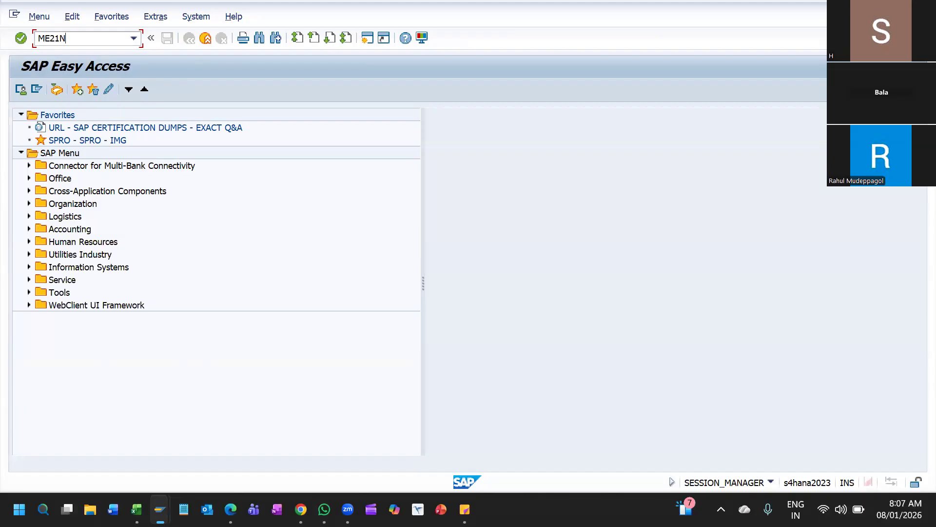
key("Return")
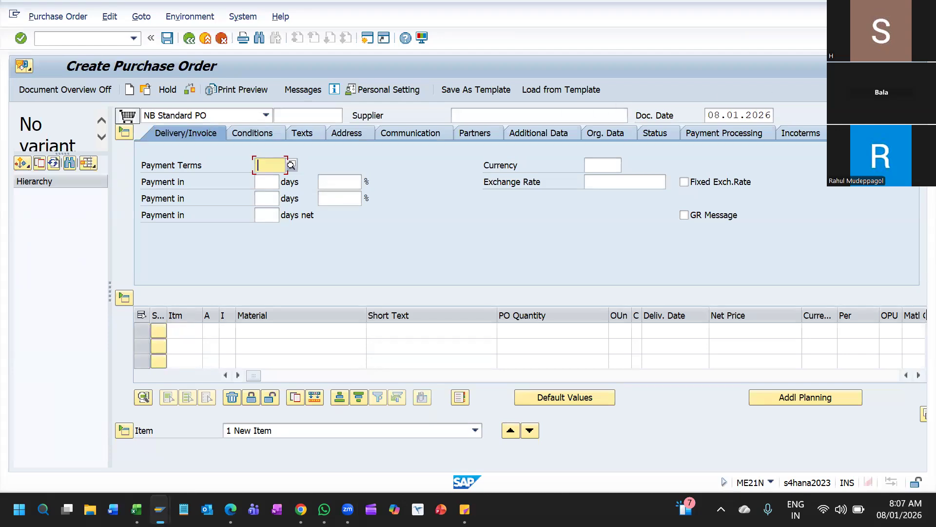
key("F3")
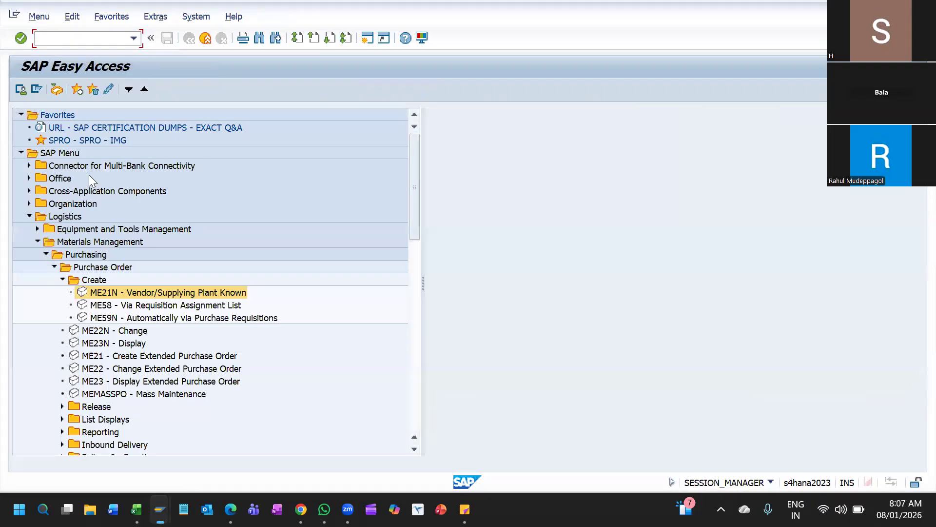
Step: Trace the menu path from SAP Menu through Logistics, Materials Management, Purchase Order and Create to ME21N
left_click(48, 152)
left_click(54, 217)
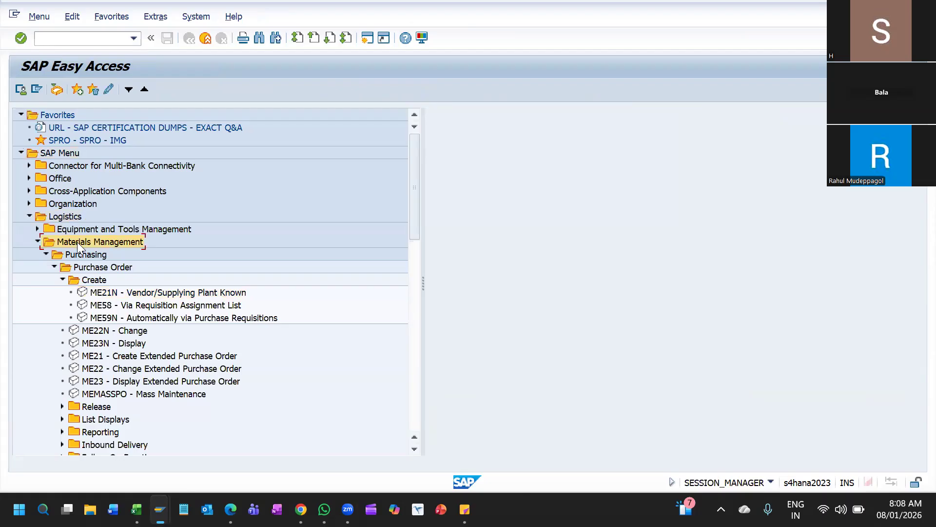
left_click(91, 267)
left_click(93, 282)
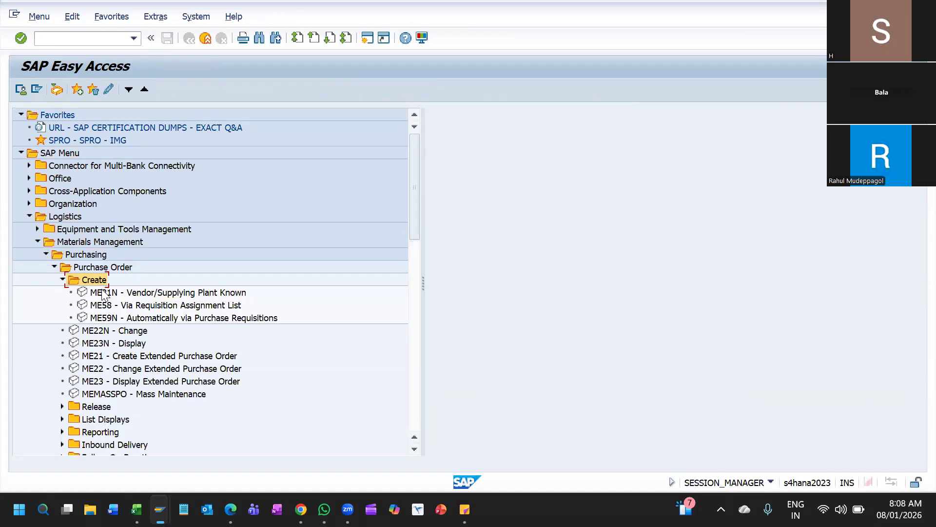
left_click(103, 293)
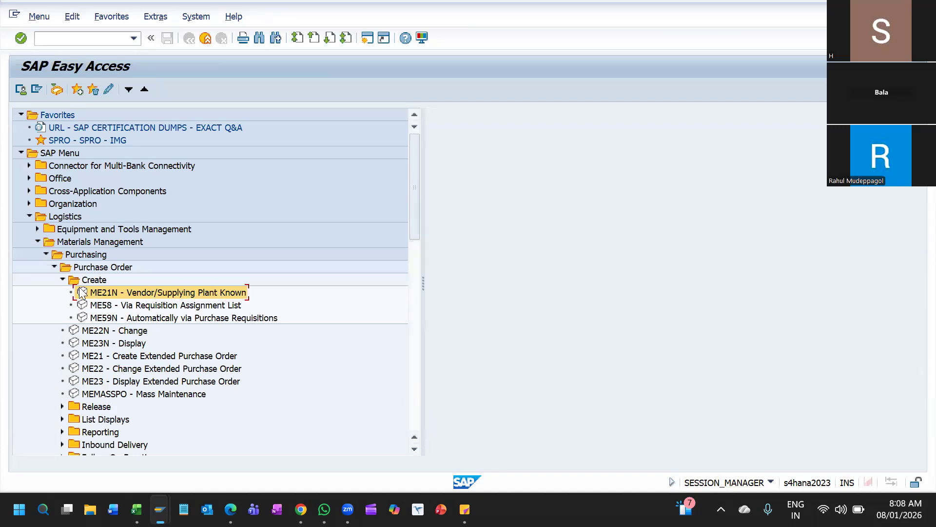
Step: Examine the initial screen of ME21 - Create Extended Purchase Order, and return to the menu
left_click(91, 359)
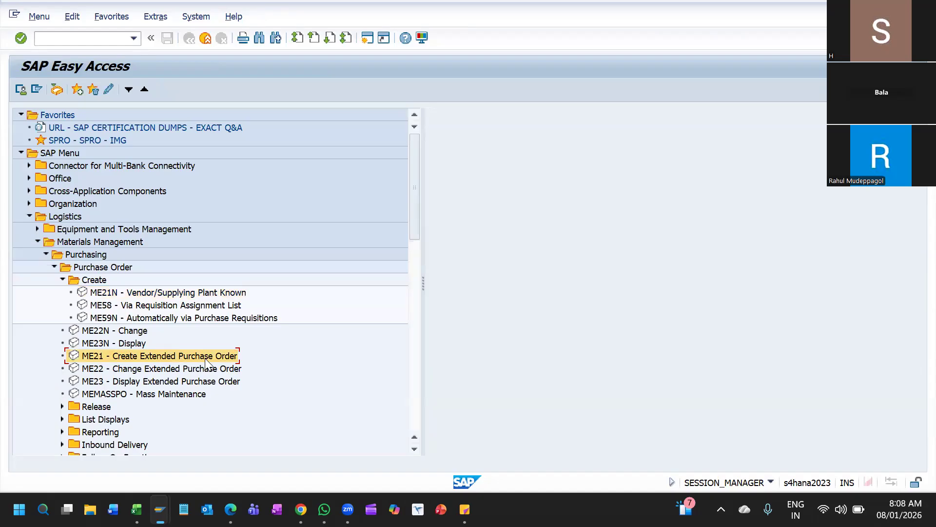
double_click(89, 356)
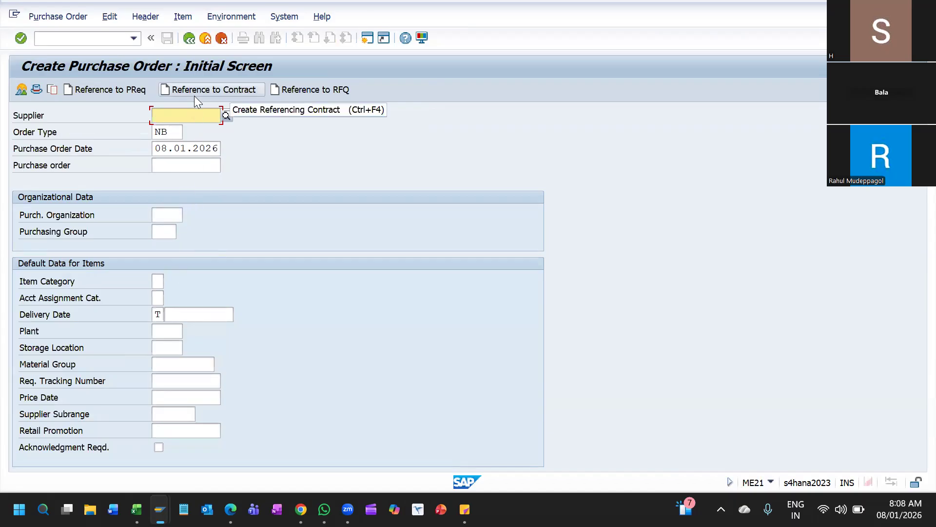
left_click(190, 39)
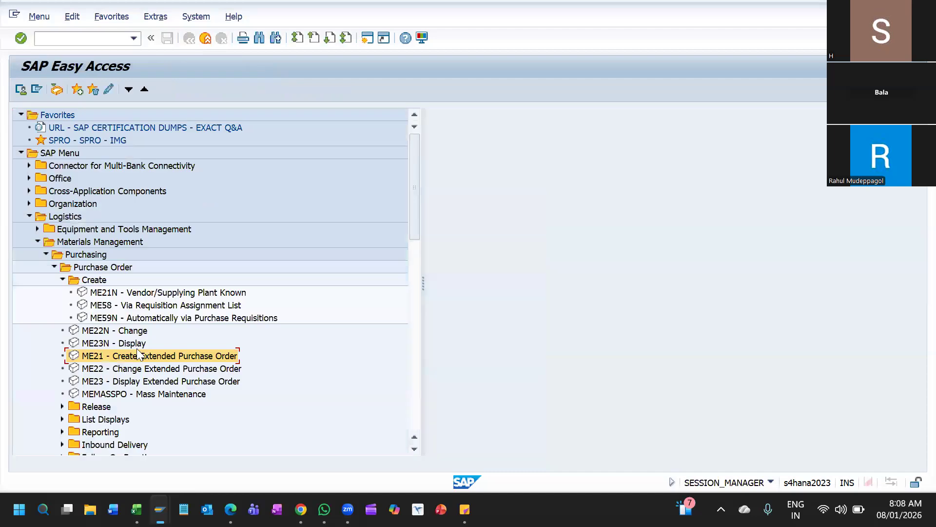
Step: Open ME21N to create a purchase order, and toggle its Header and Item Overview sections to inspect the layout
double_click(116, 292)
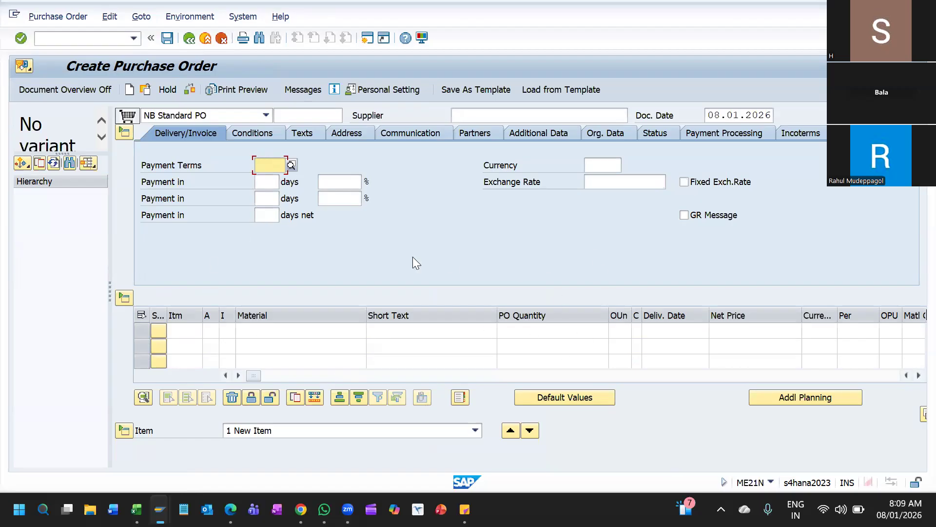
left_click(124, 136)
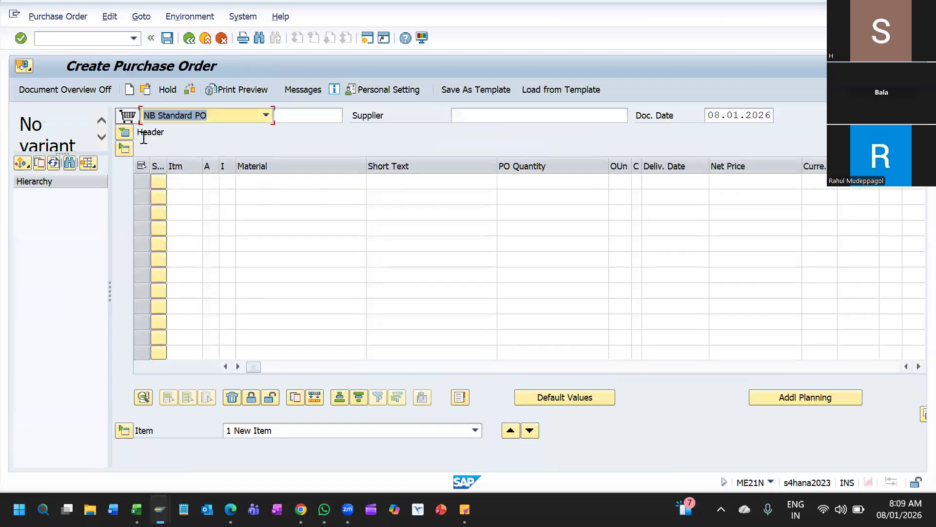
left_click(128, 131)
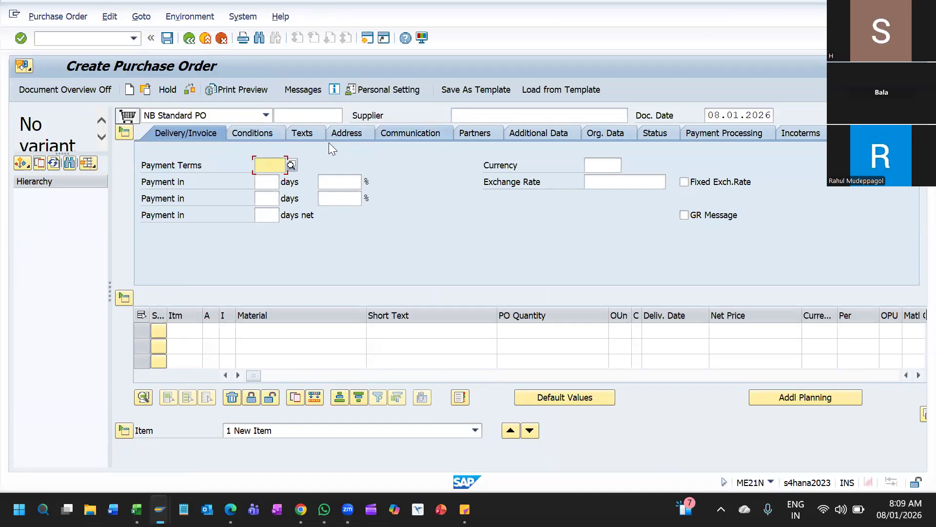
left_click(124, 132)
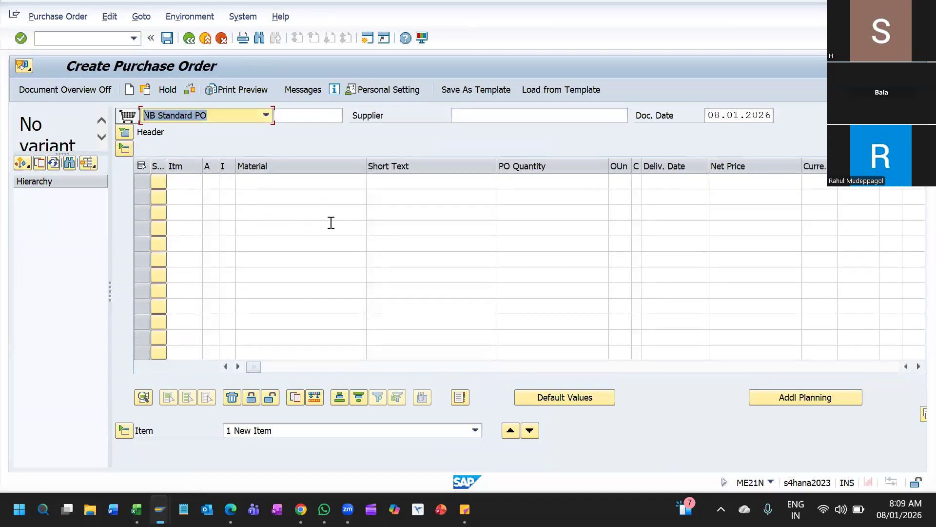
left_click(124, 149)
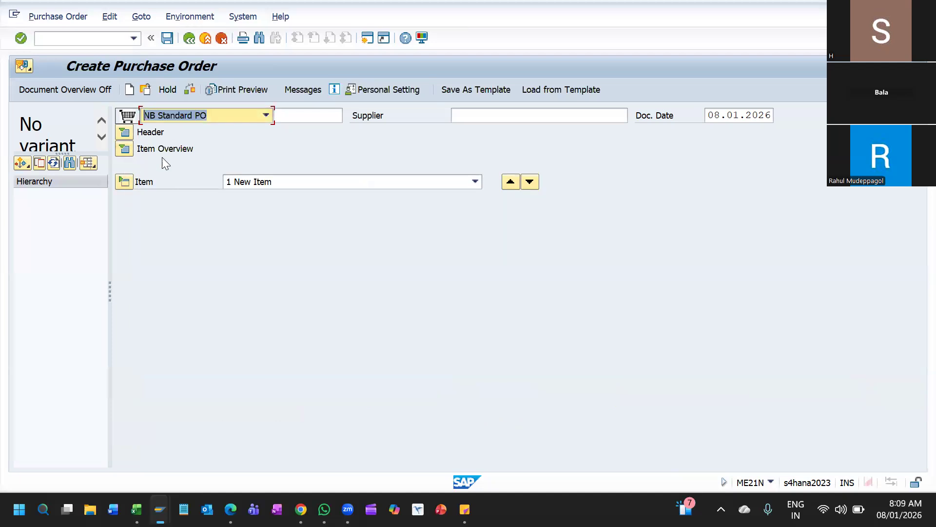
left_click(124, 152)
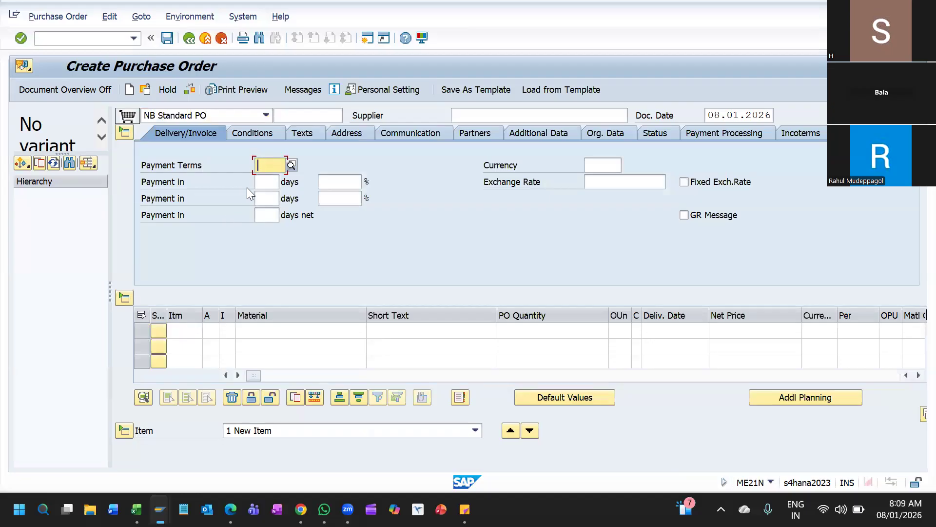
Step: Find the supplier with search term 1TCS and assign SAMUNG VENDOR FOR 1TCS to the purchase order
left_click(483, 116)
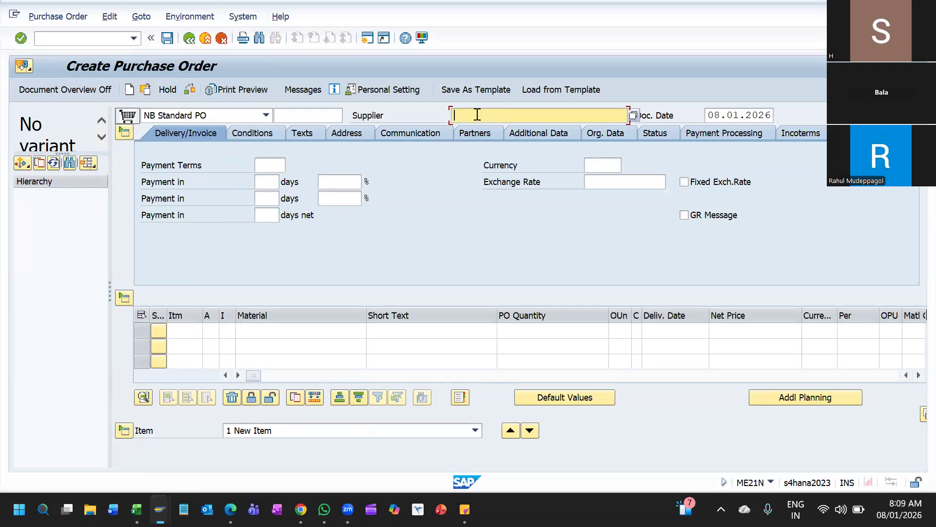
type("1TCS")
left_click(635, 114)
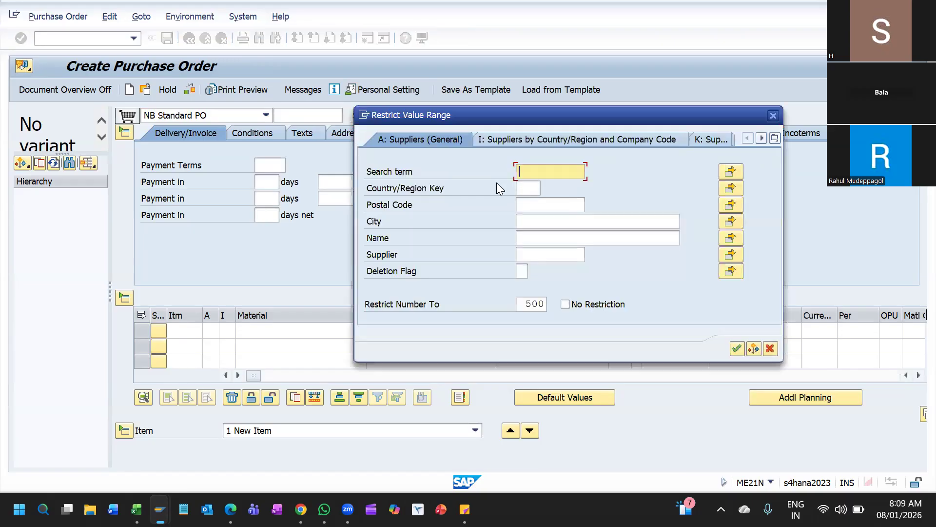
type("1TCS")
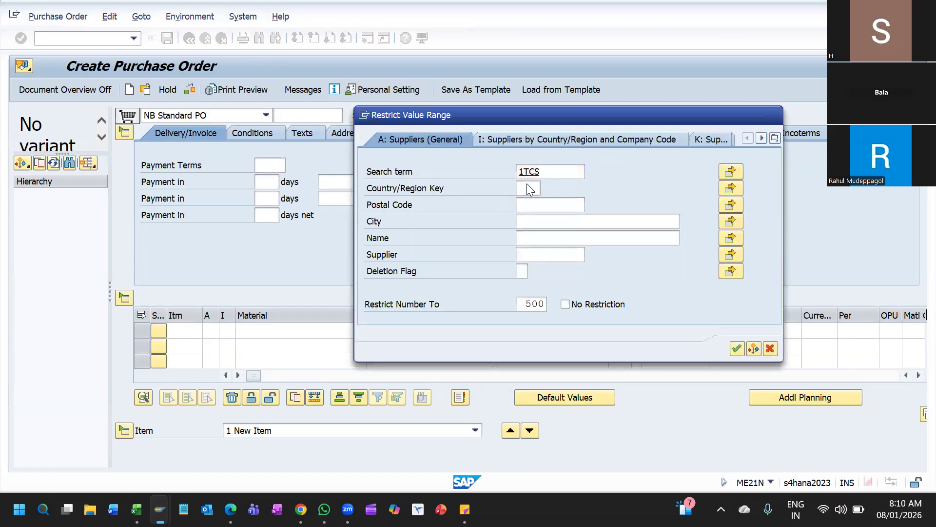
key("Return")
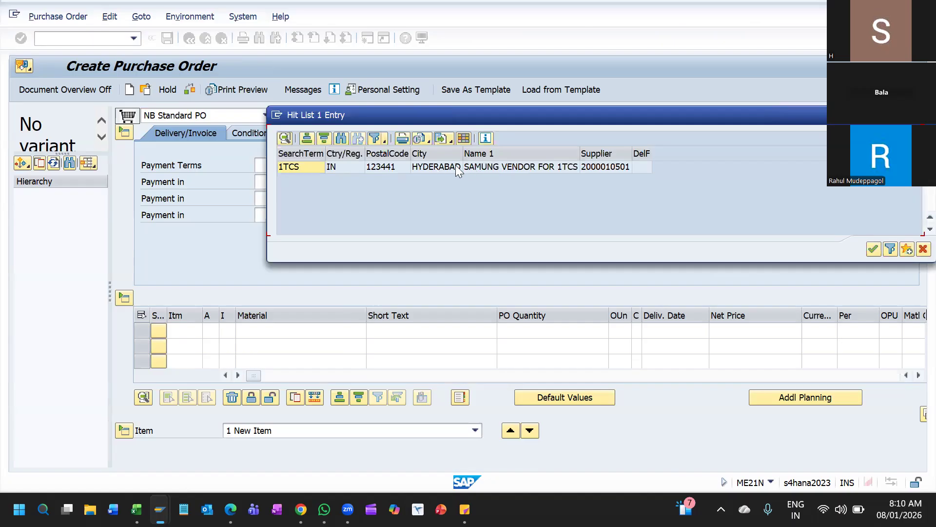
double_click(535, 165)
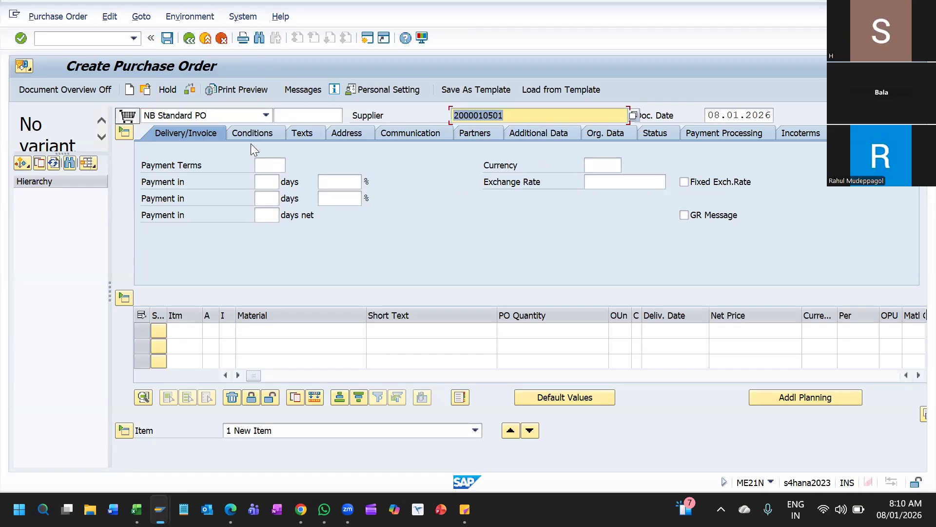
key("Return")
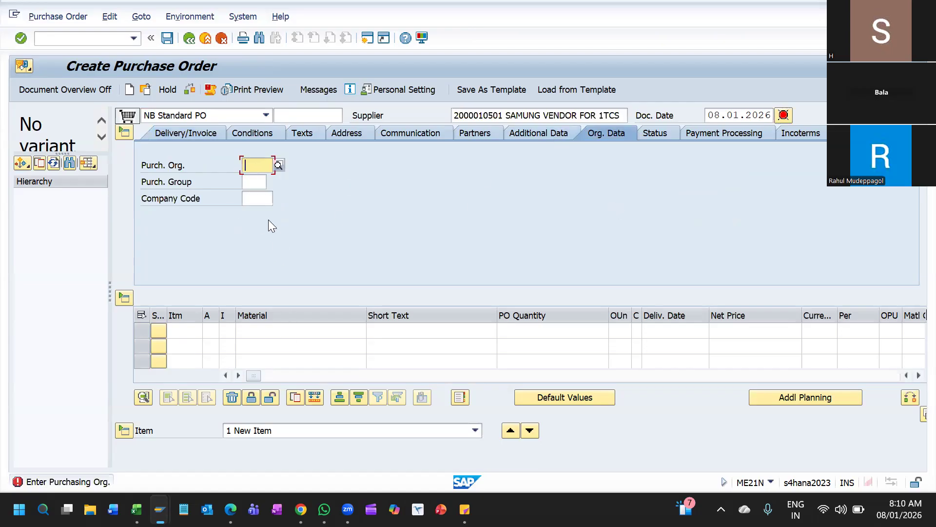
Step: Fill in the organizational data with purchasing organization 1TPO, purchasing group 001 and company code 1TCS
key("space")
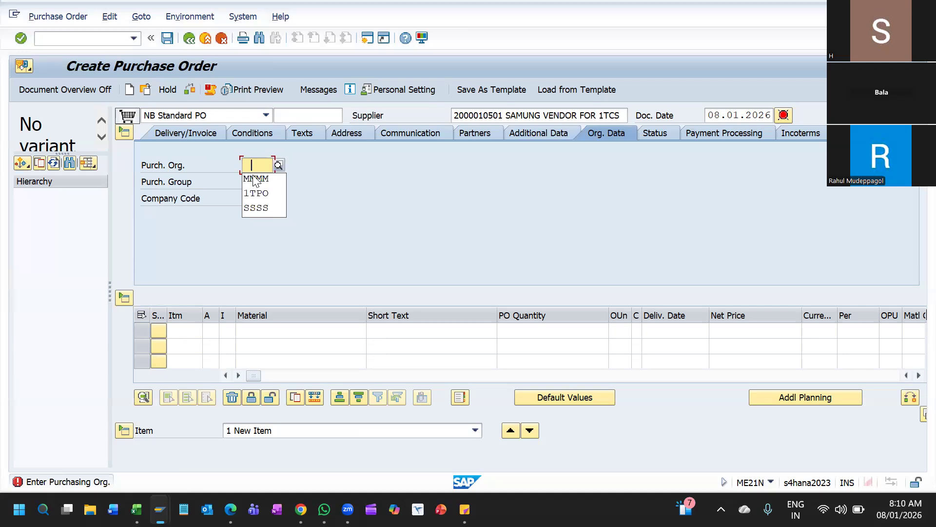
key("Down")
key("Down")
key("Return")
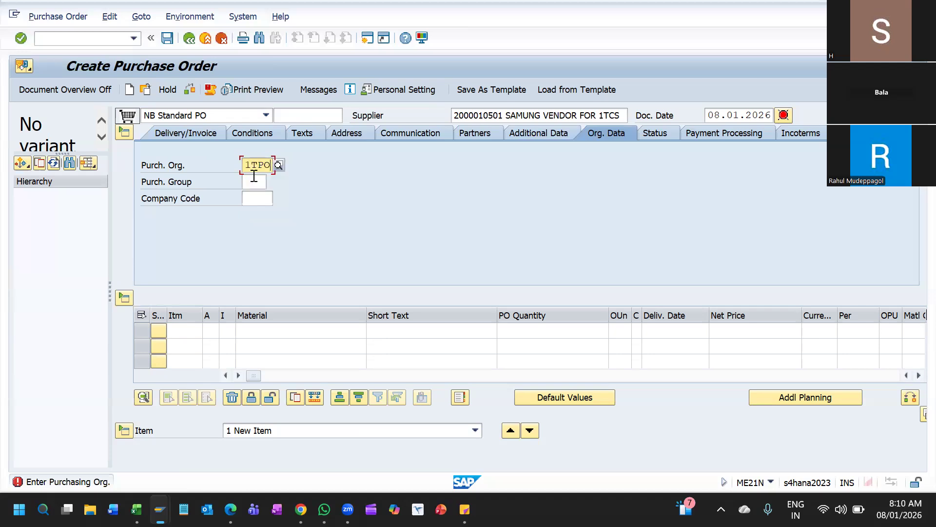
left_click(254, 177)
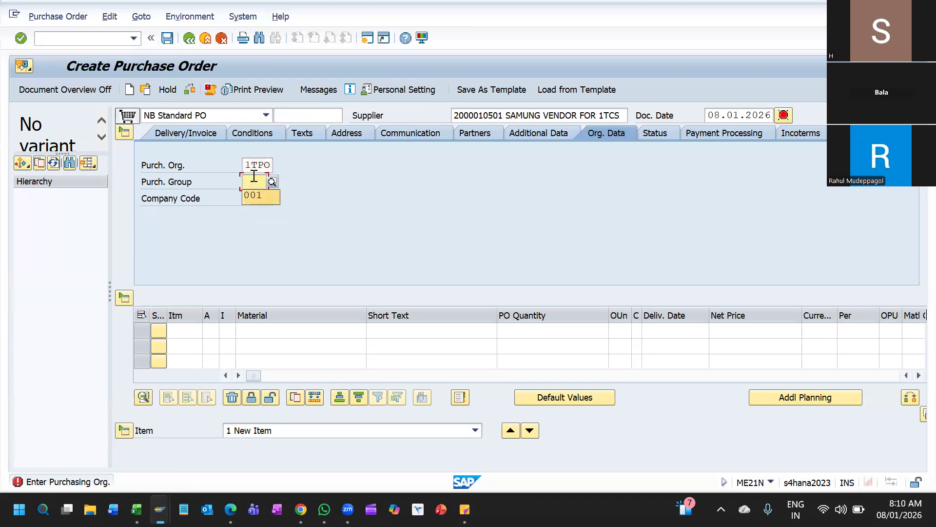
key("Return")
key("Tab")
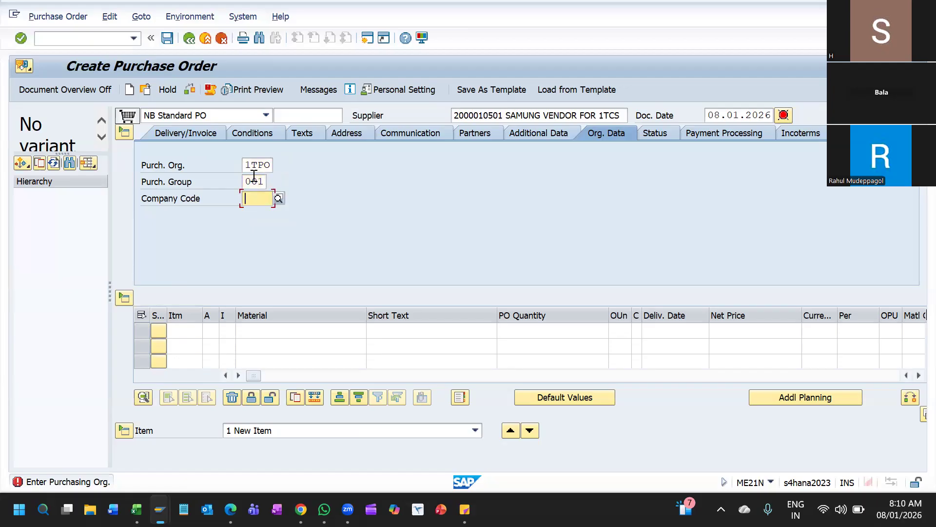
type("1TC")
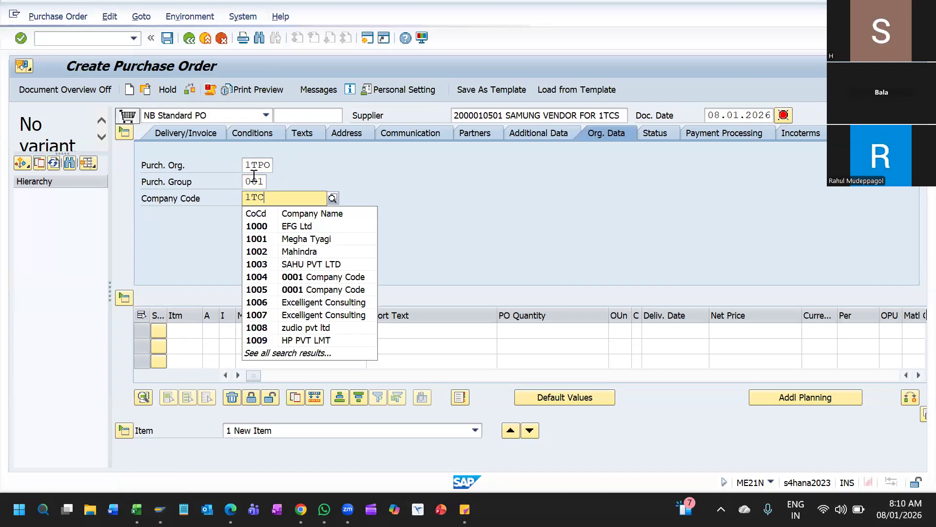
key("Down")
key("Return")
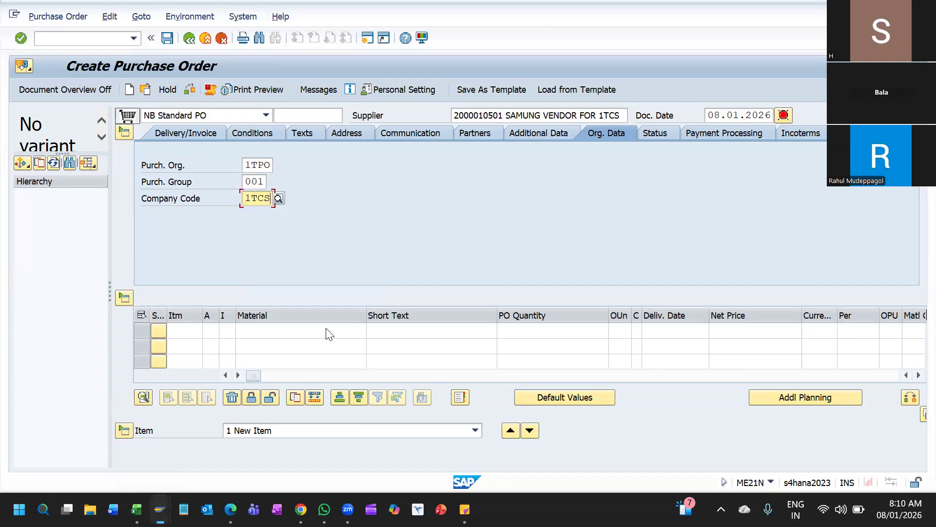
Step: Enter material 1TCS STEEL with a PO quantity of 10 in the first item row
left_click(268, 327)
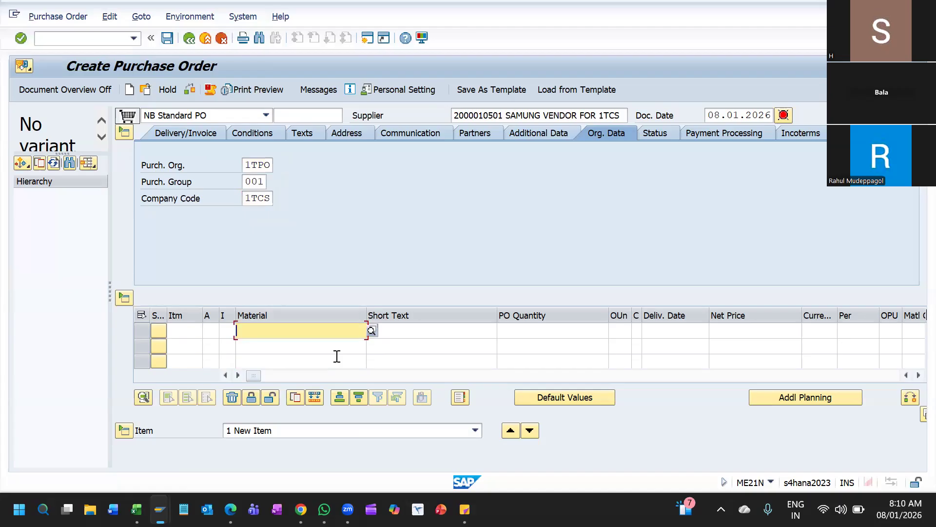
key("BackSpace")
key("Down")
key("Down")
key("Return")
key("Tab")
key("Tab")
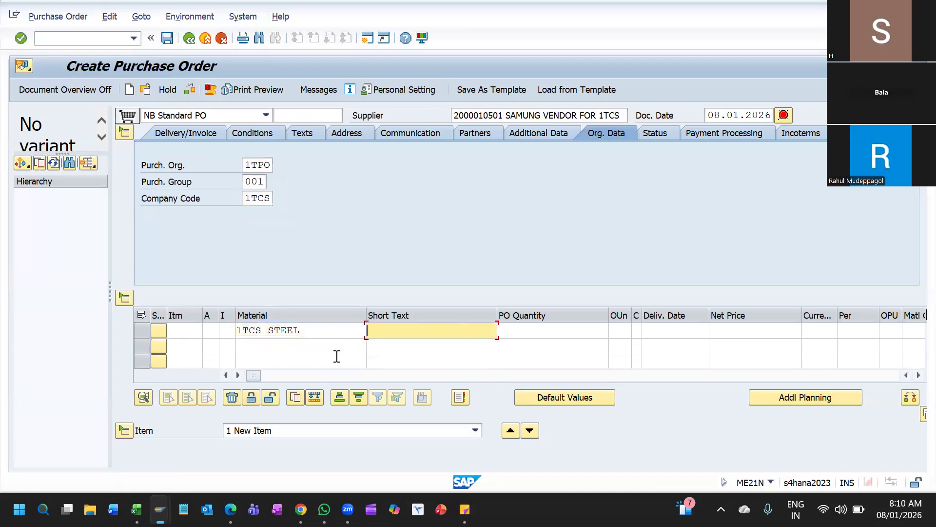
type("10")
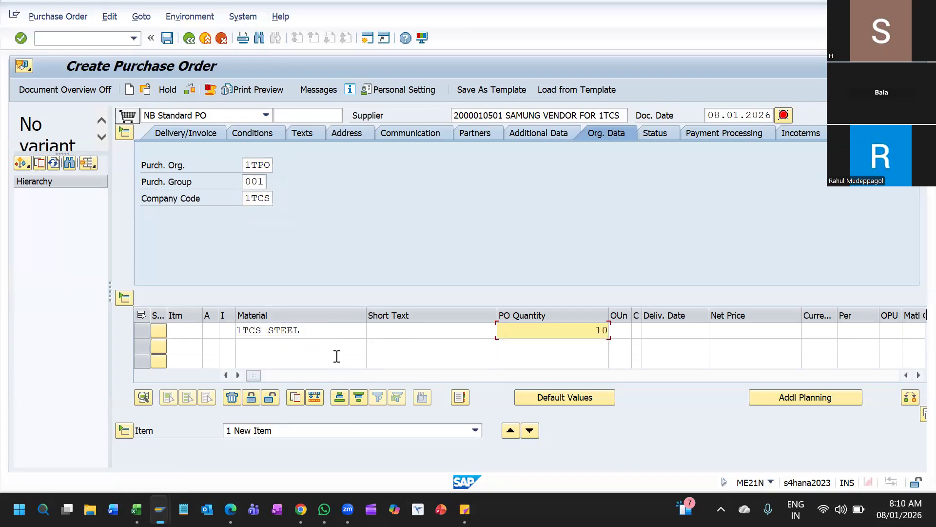
key("Return")
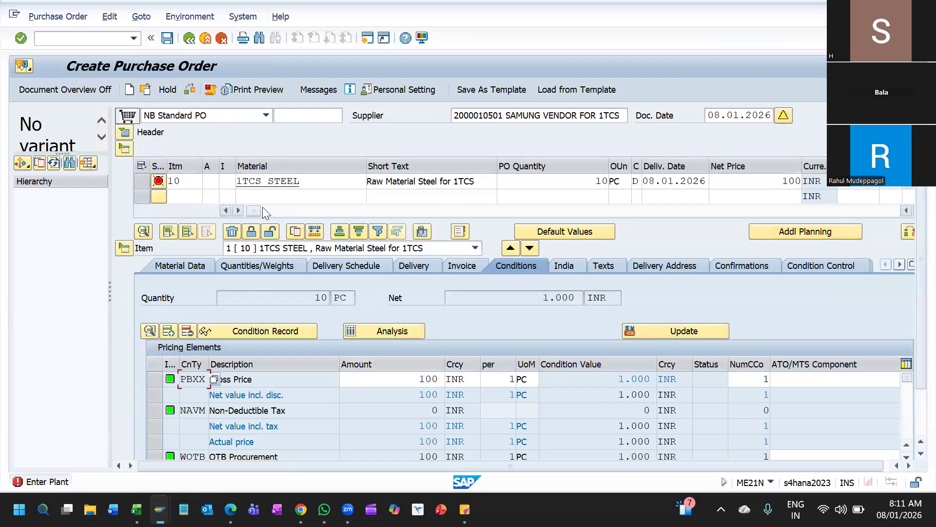
Step: Assign PLANT FOR 1TCS as the plant of the 1TCS STEEL item
left_click_drag(284, 211, 307, 211)
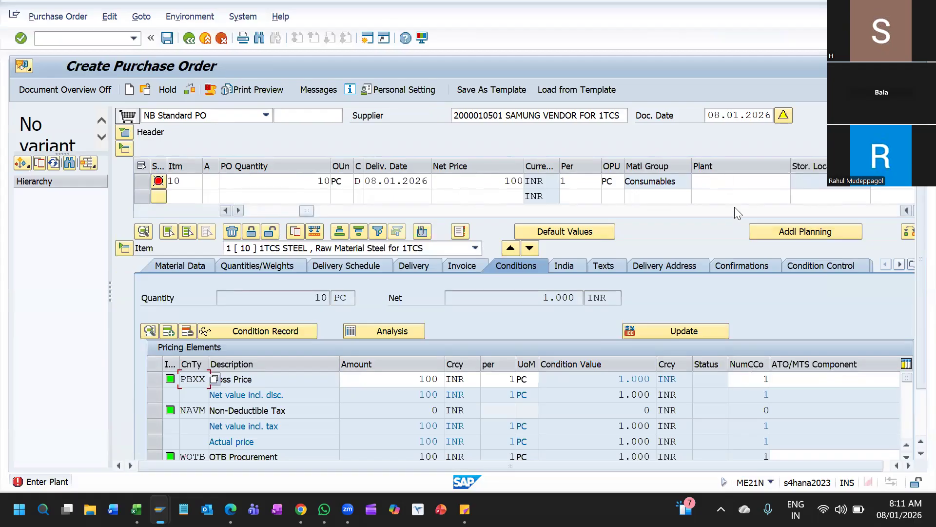
left_click(740, 182)
key("Down")
key("Down")
key("Return")
key("Return")
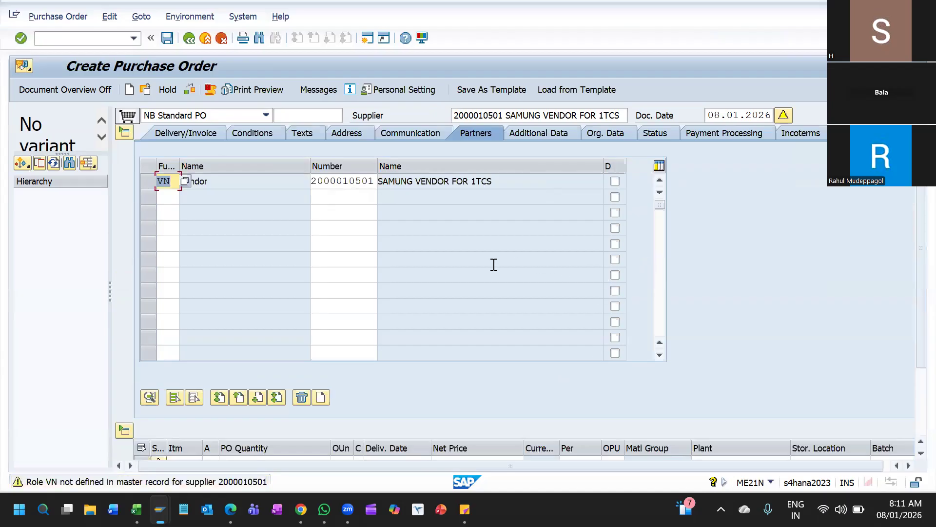
key("Return")
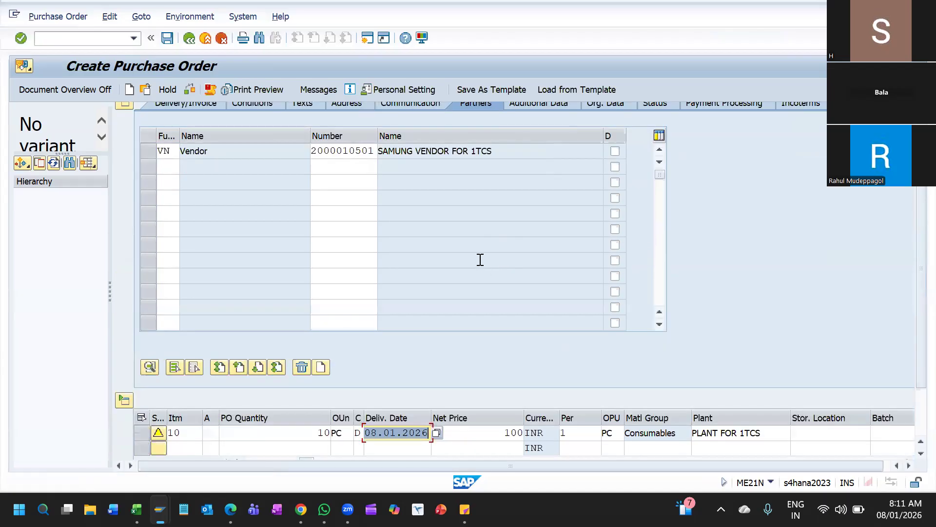
Step: Set the delivery date of the 1TCS STEEL item to 15.01.2026
scroll(352, 210, "up", 2)
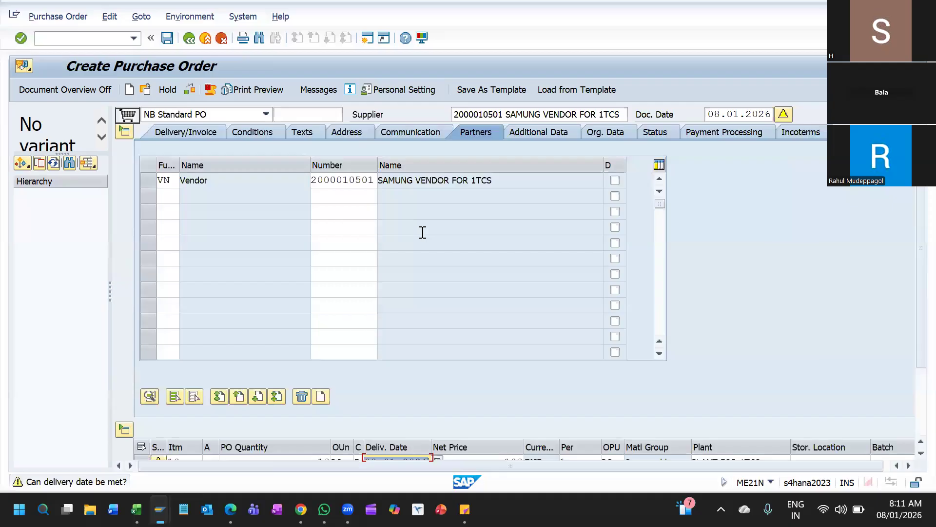
scroll(253, 315, "down", 2)
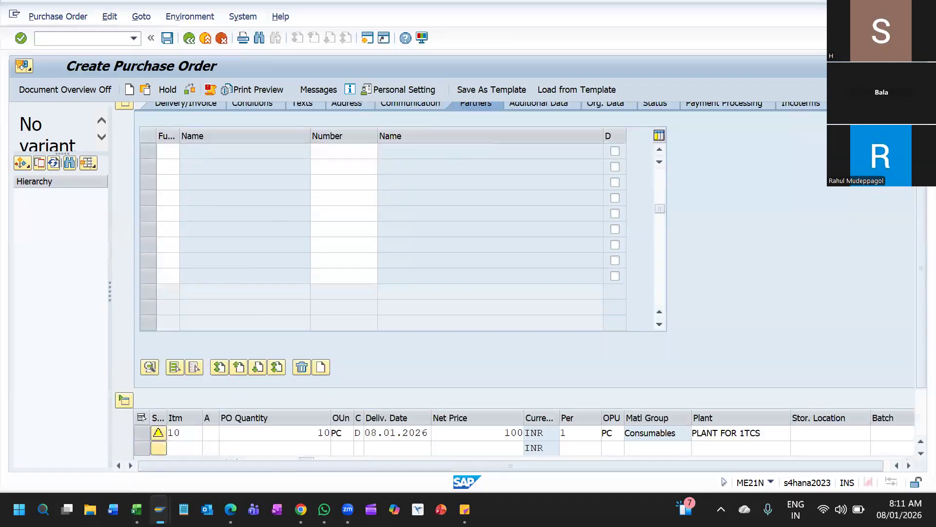
left_click(378, 433)
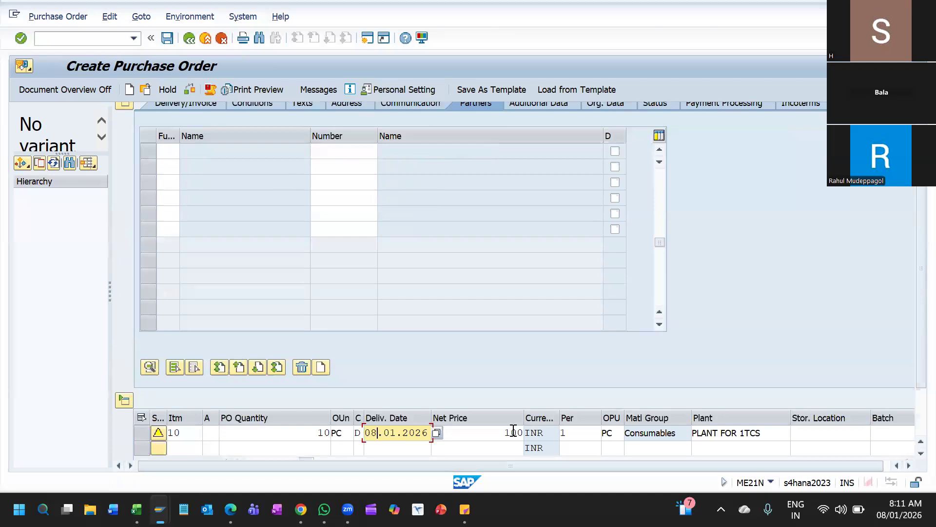
key("BackSpace")
key("BackSpace")
type("15")
key("Return")
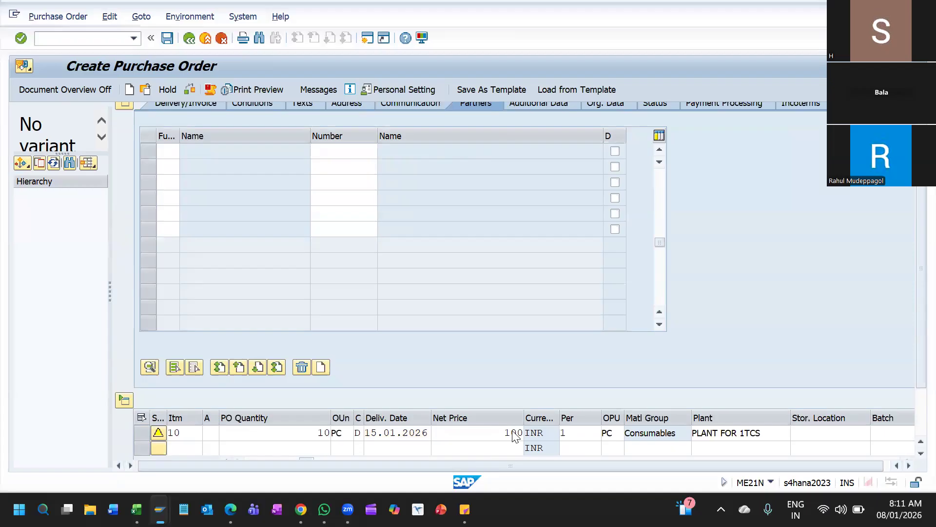
Step: Collapse the header and check the purchase order for messages, and save the order
scroll(200, 166, "up", 1)
scroll(145, 148, "up", 1)
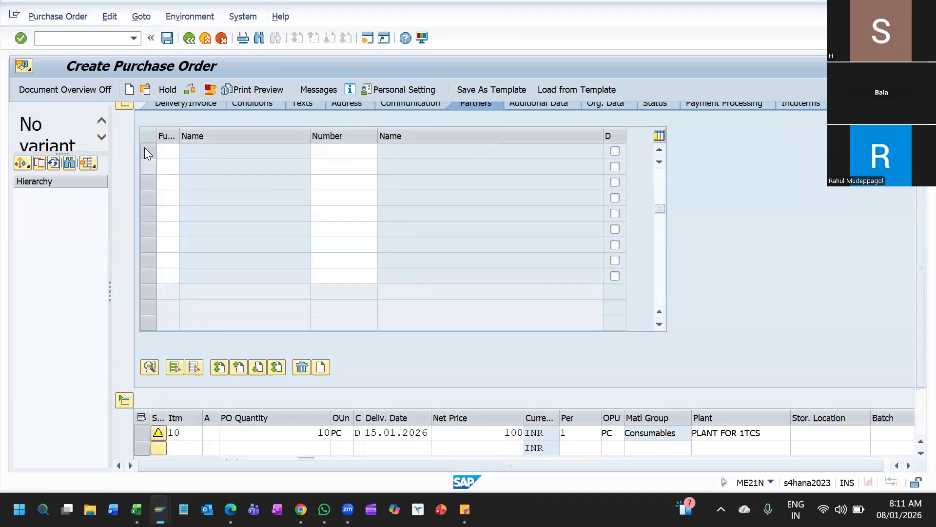
left_click(126, 103)
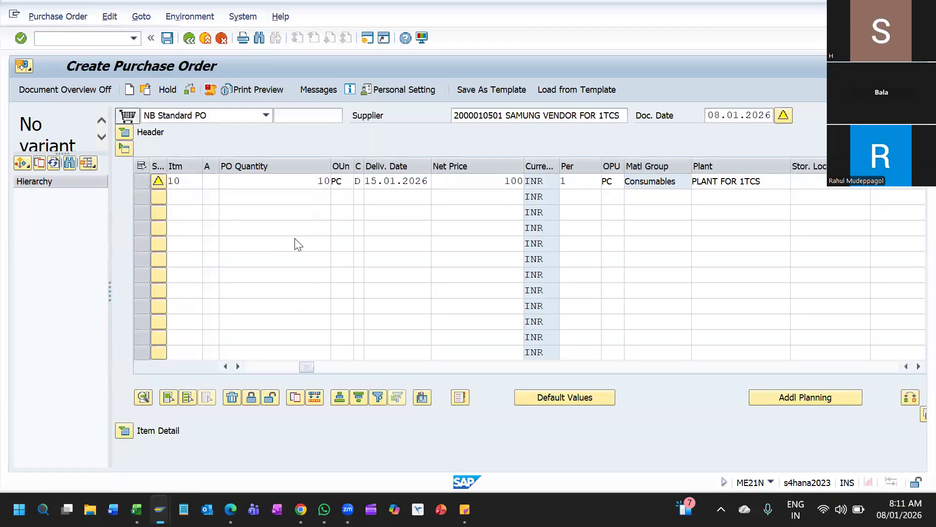
left_click(275, 362)
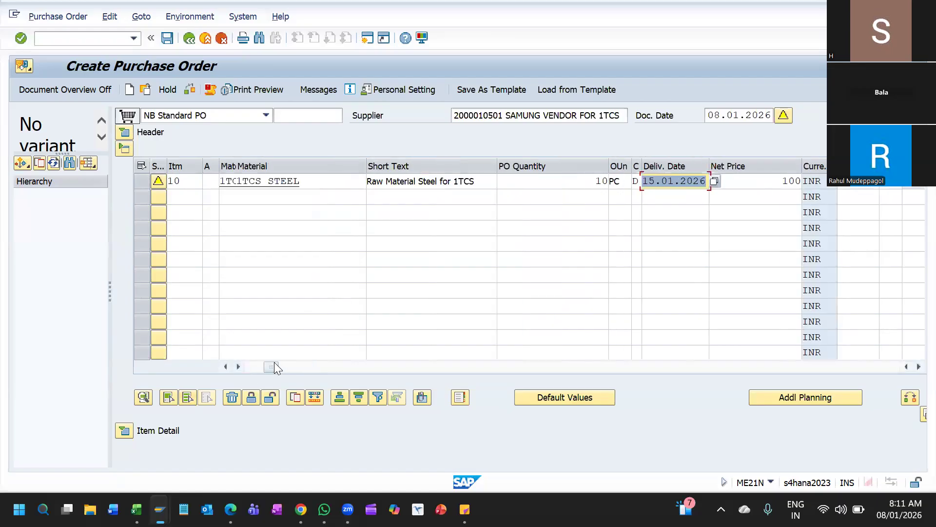
left_click(189, 89)
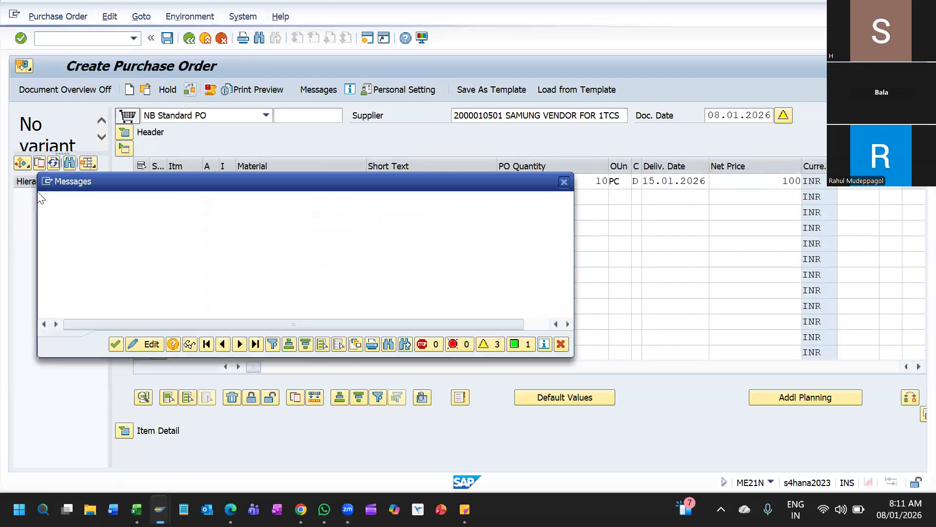
left_click(564, 182)
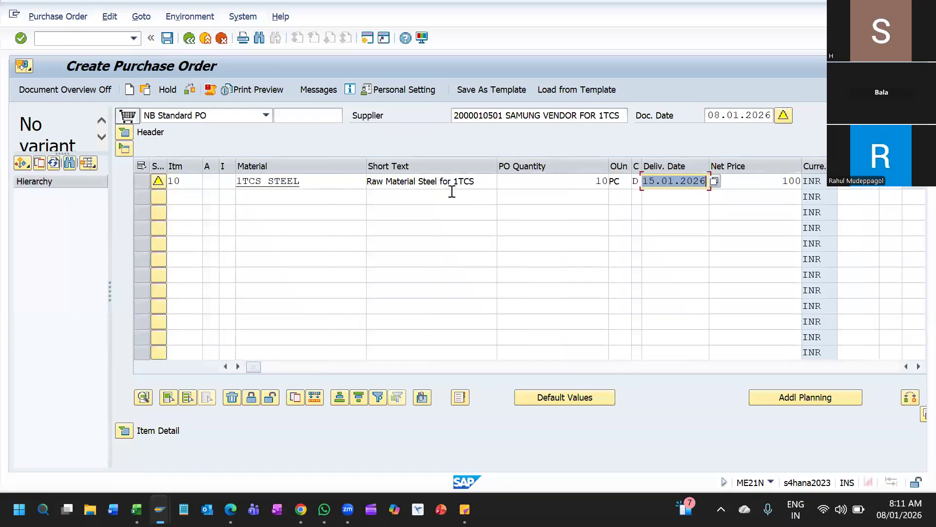
left_click(170, 37)
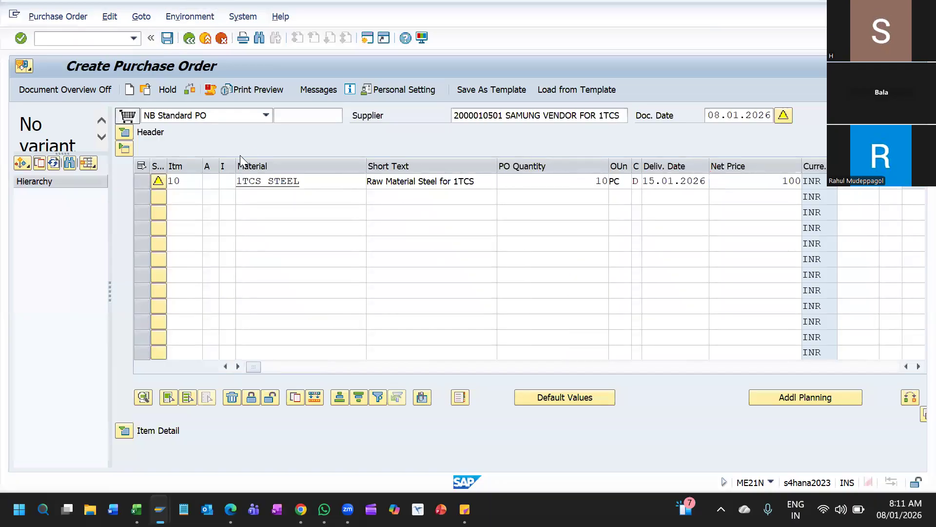
left_click(250, 287)
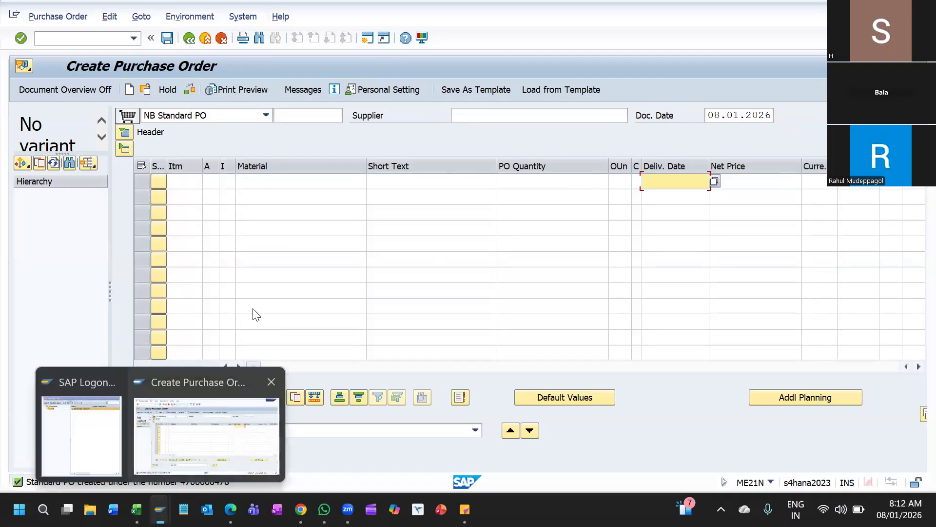
Step: Leave purchase order creation and open the SAP Reference IMG through SPRO
left_click(372, 41)
left_click(373, 41)
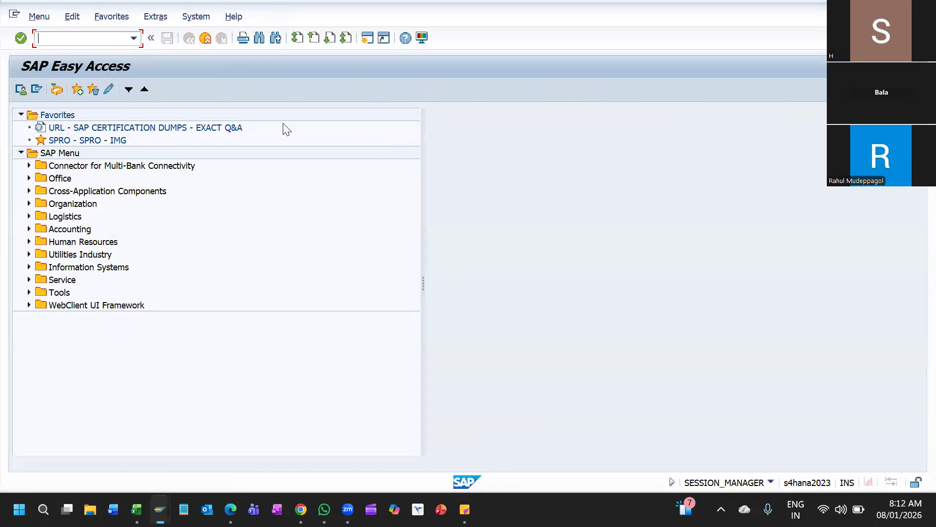
double_click(69, 137)
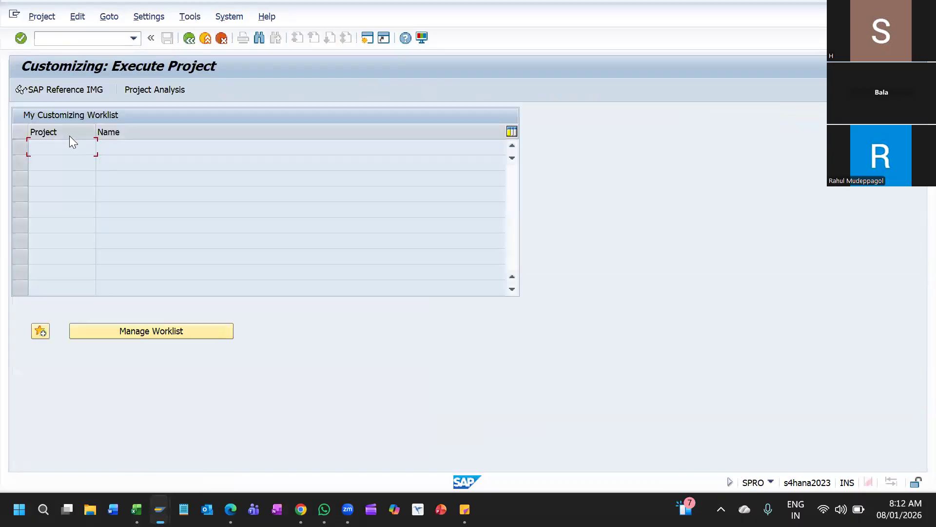
left_click(68, 92)
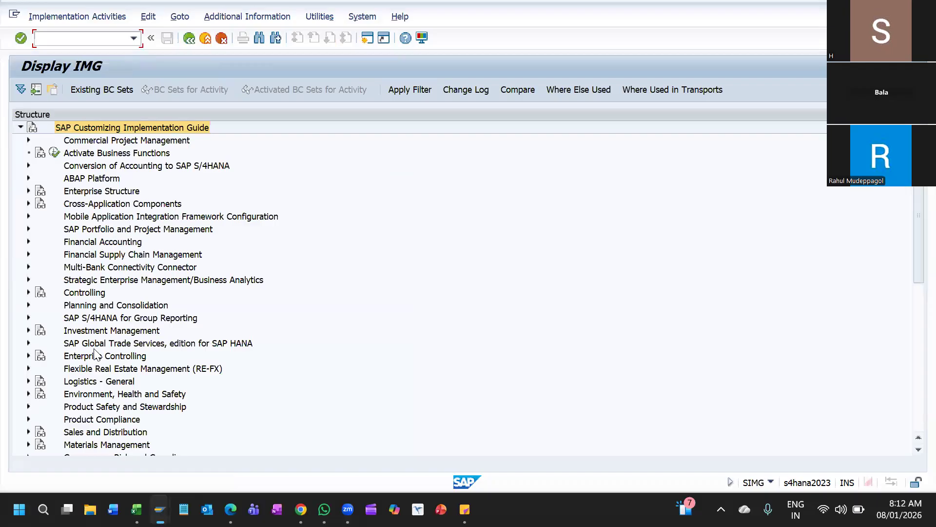
Step: Expand Materials Management and its Purchasing node in the implementation guide
left_click(97, 345)
scroll(103, 392, "down", 1)
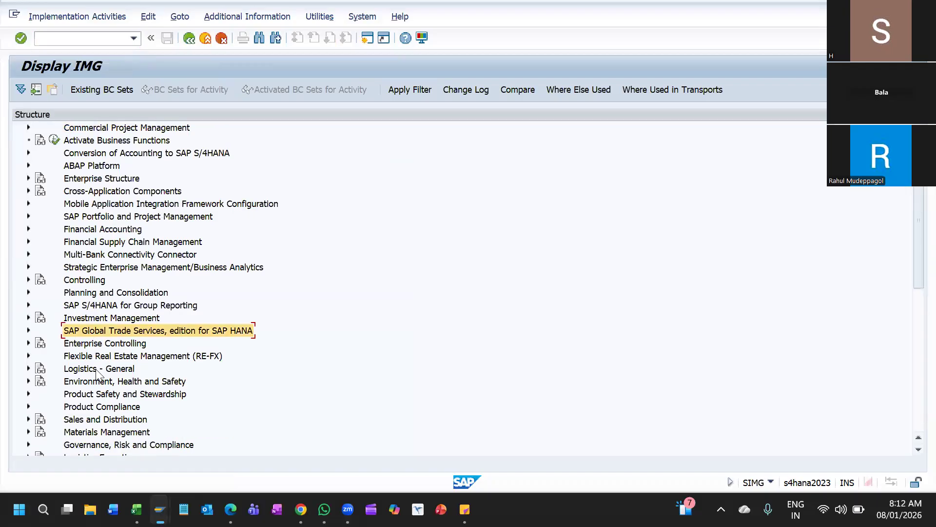
left_click(100, 432)
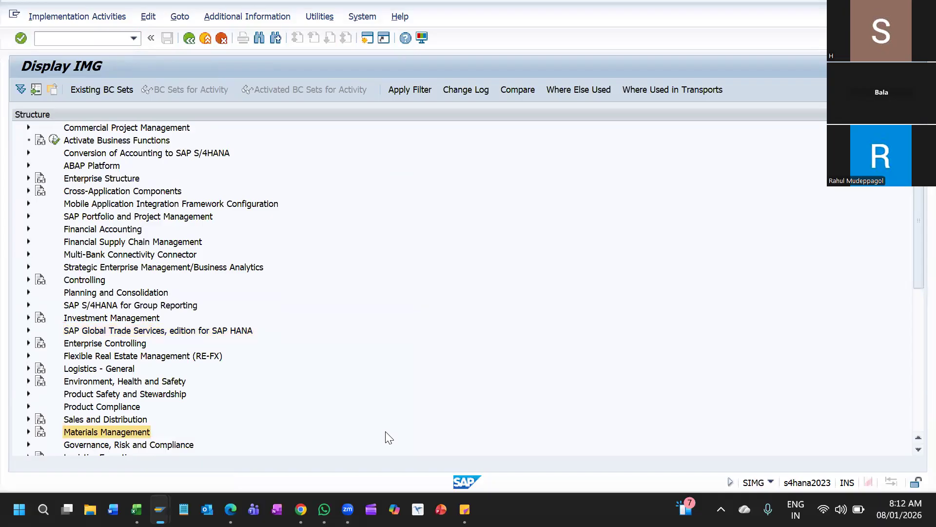
key("Right")
key("Down")
key("Down")
key("Right")
key("Left")
key("Down")
key("Right")
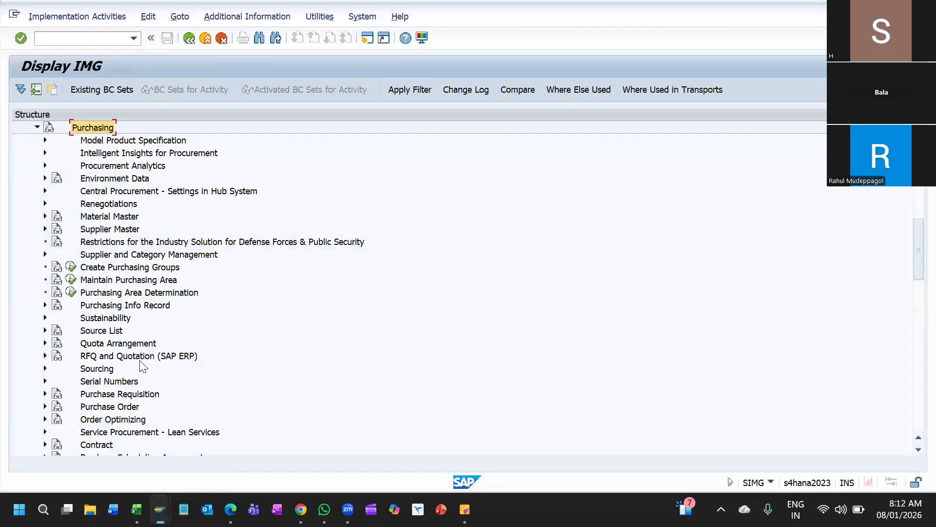
Step: Open Define Number Ranges for Purchasing Documents under Purchase Order and display the number range intervals
left_click(112, 409)
scroll(167, 314, "down", 3)
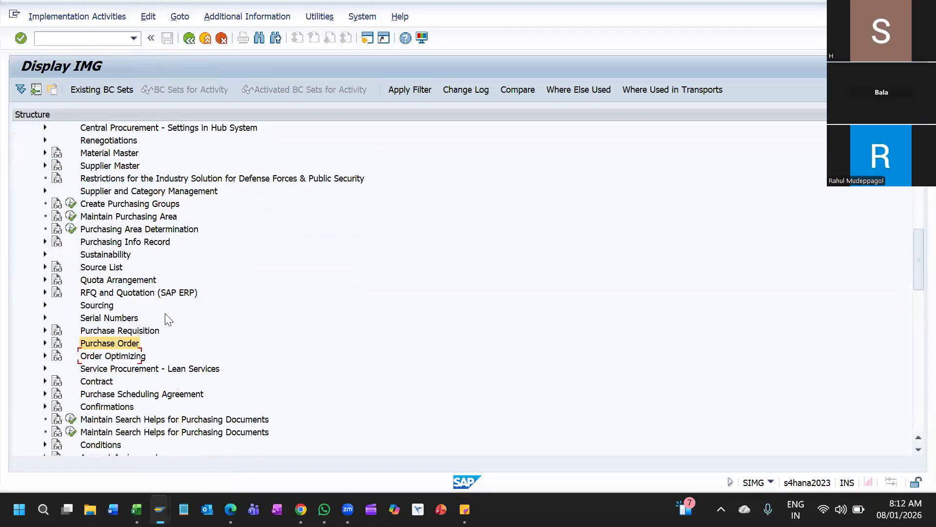
key("Right")
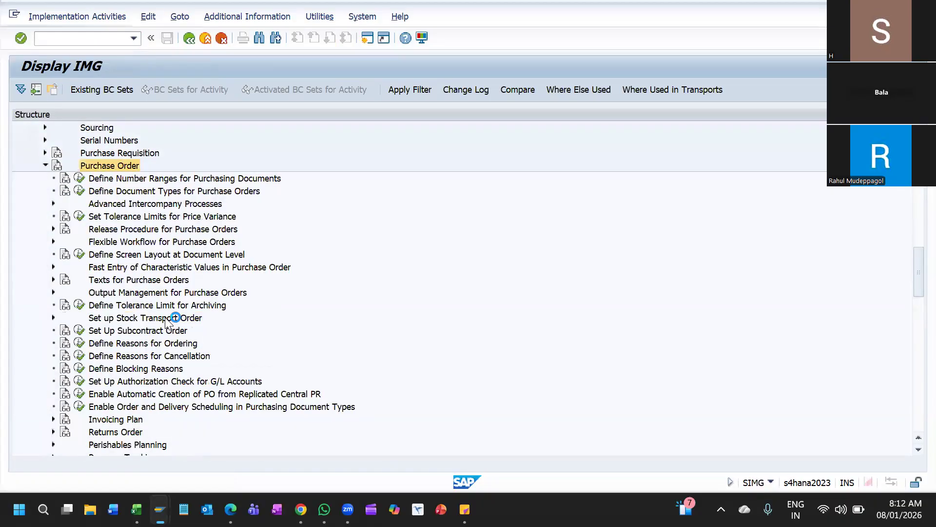
key("Down")
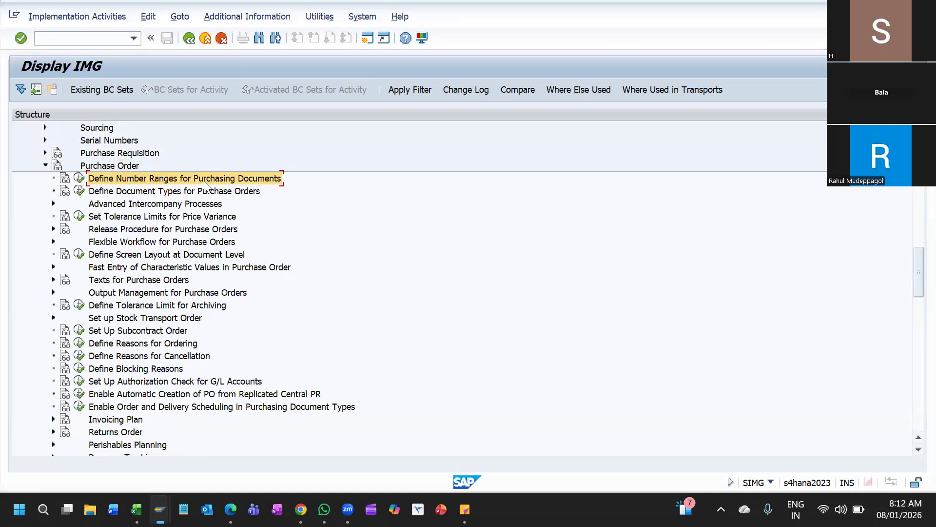
left_click(79, 178)
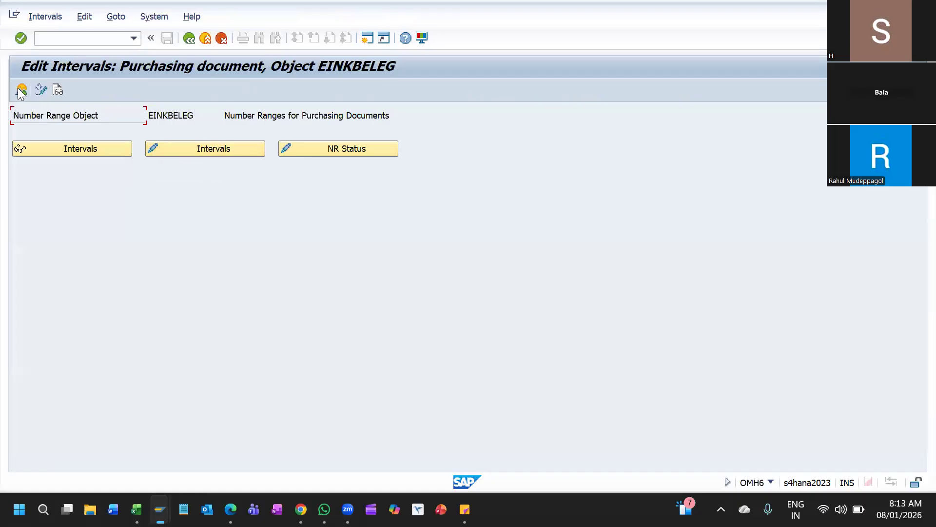
left_click(61, 156)
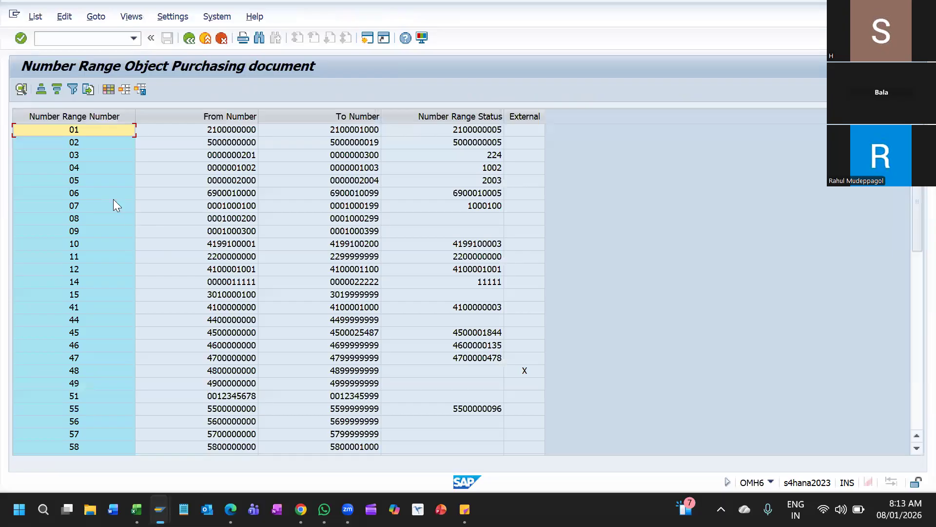
Step: Open the purchasing document number range intervals in change mode and look through the list
left_click(189, 37)
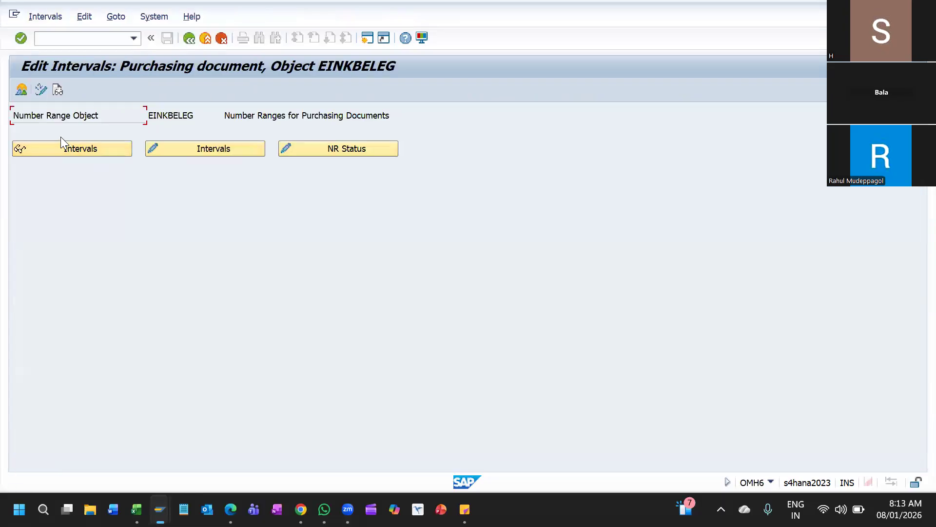
left_click(192, 149)
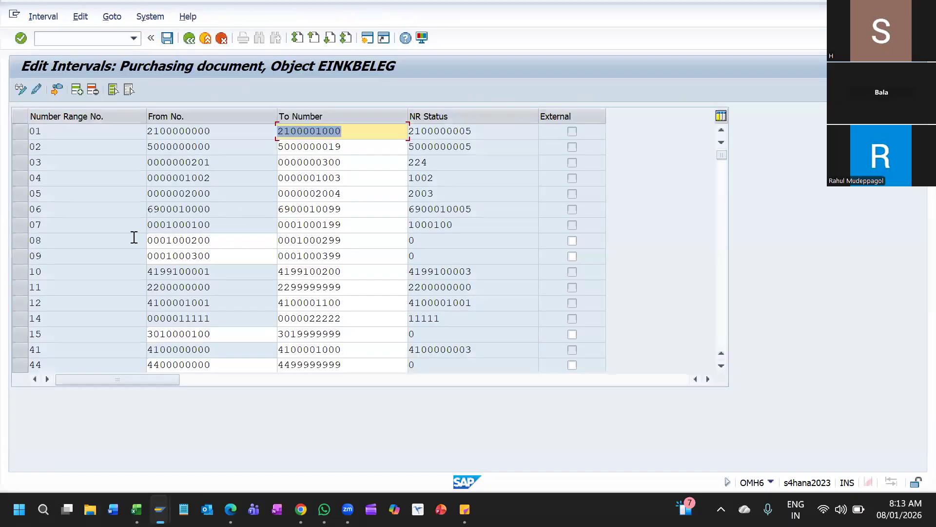
scroll(217, 246, "down", 1)
scroll(217, 245, "up", 1)
key("F3")
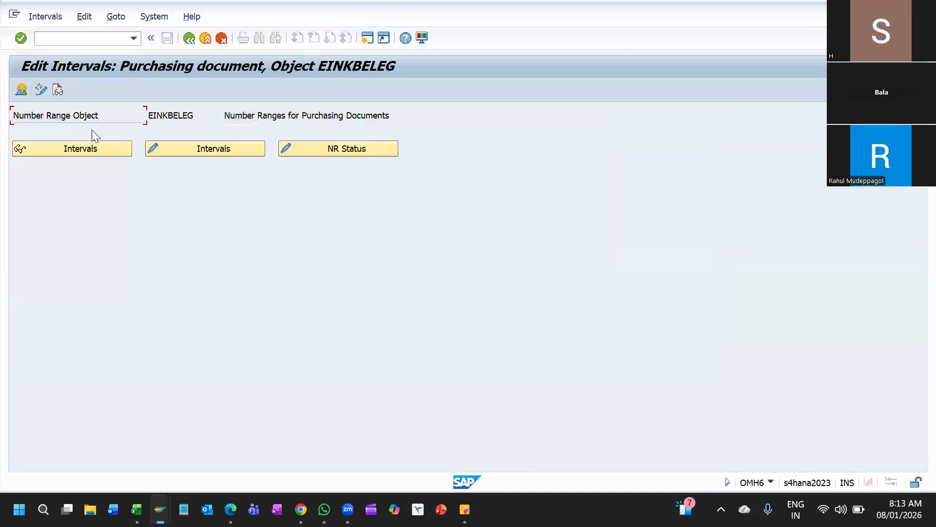
Step: Return to the implementation guide and open Define Document Types for Purchase Orders
key("F3")
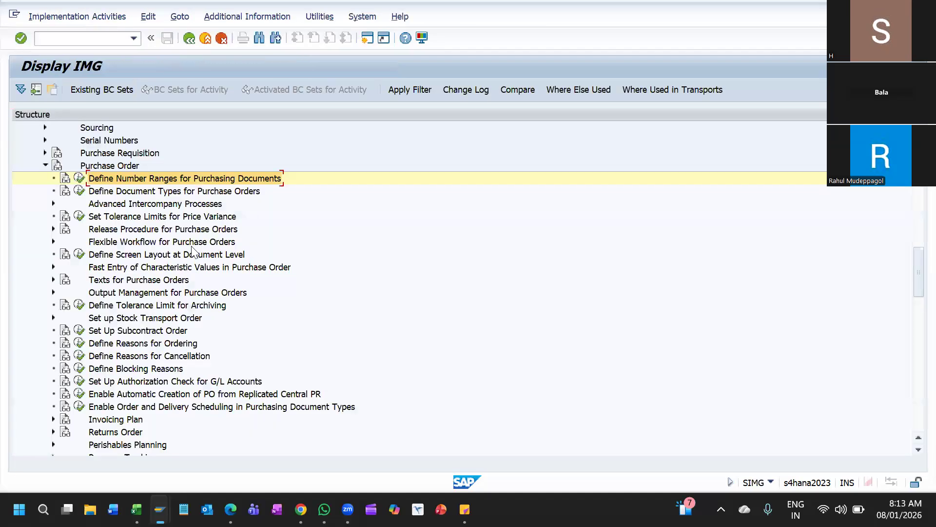
left_click(147, 191)
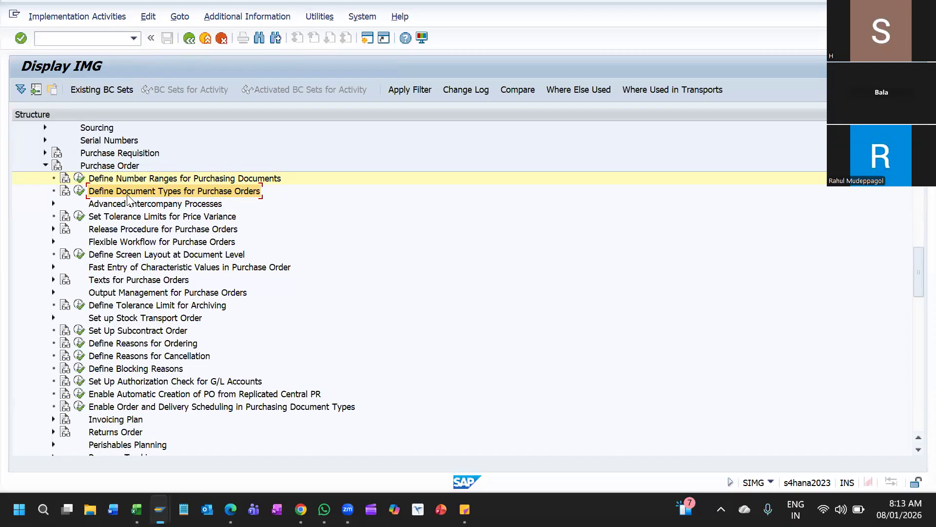
left_click(79, 191)
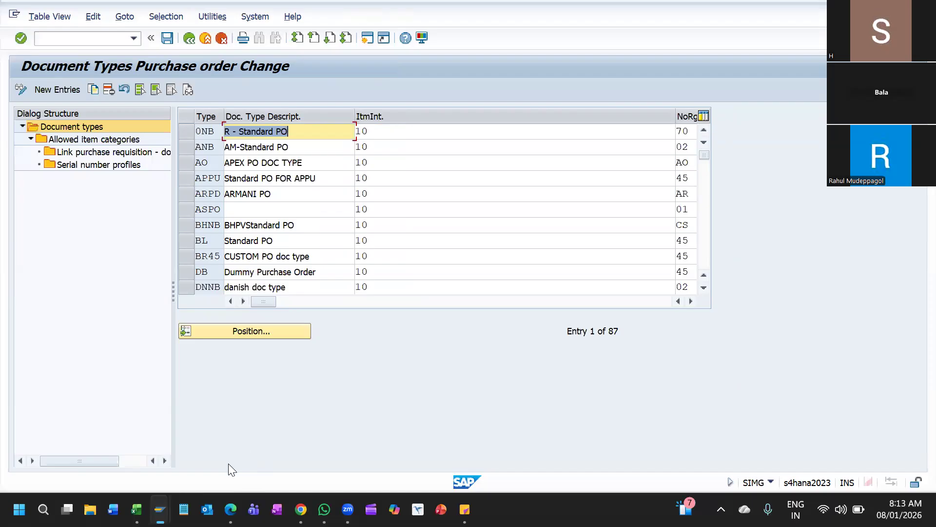
Step: Compare the order type in the Create Purchase Order session with the document types table
mouse_move(160, 510)
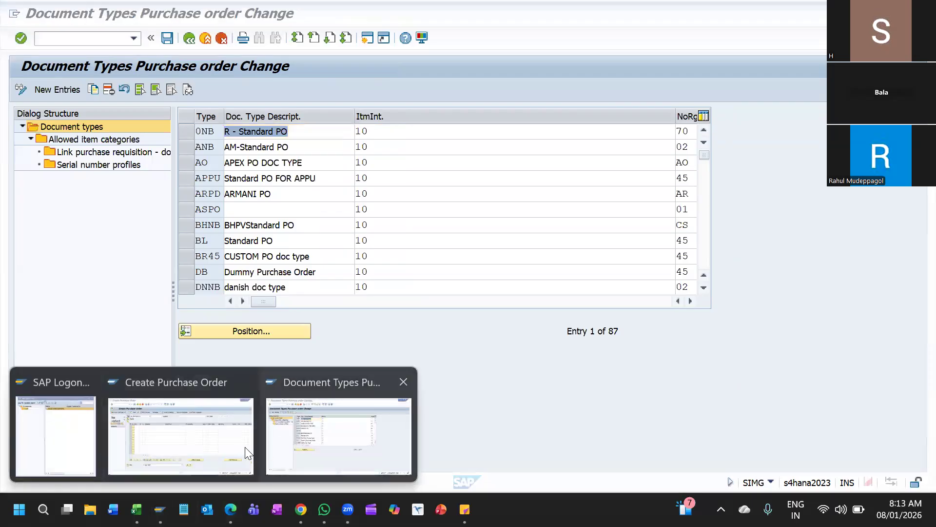
left_click(201, 444)
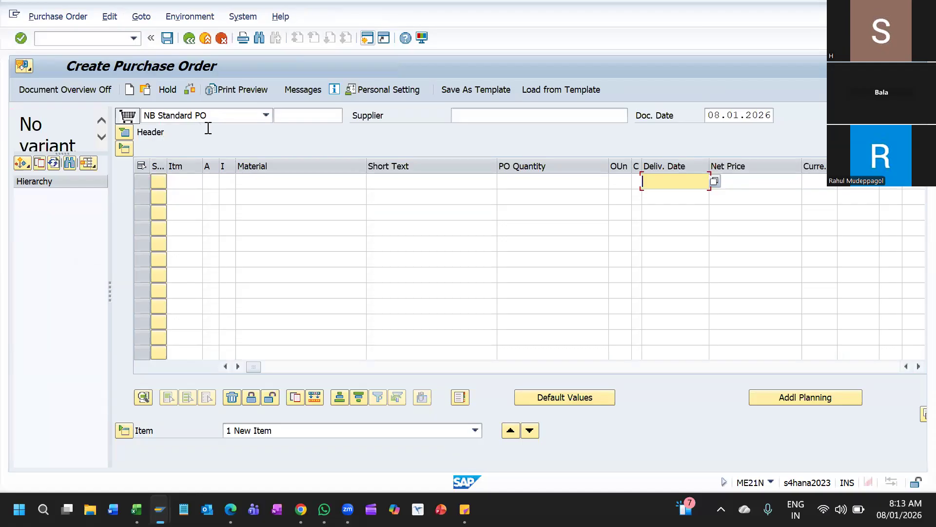
key("alt+Tab")
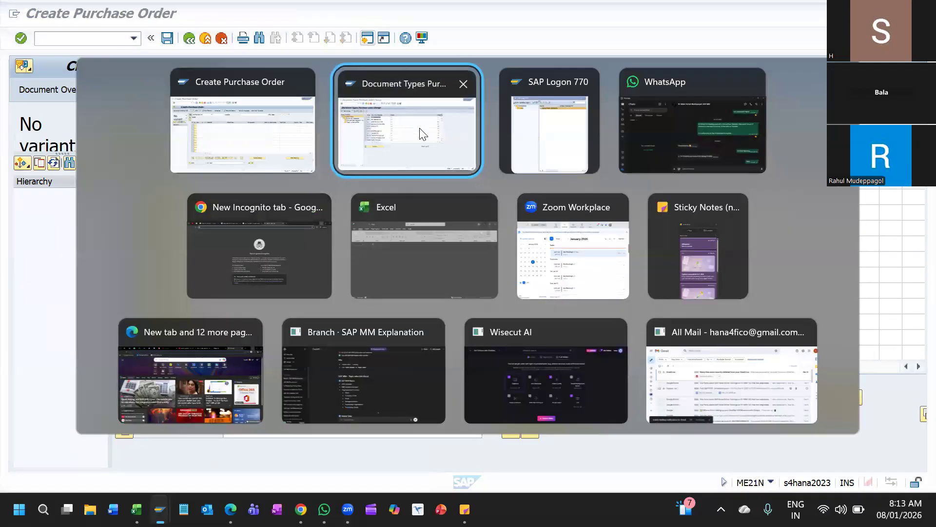
left_click(428, 128)
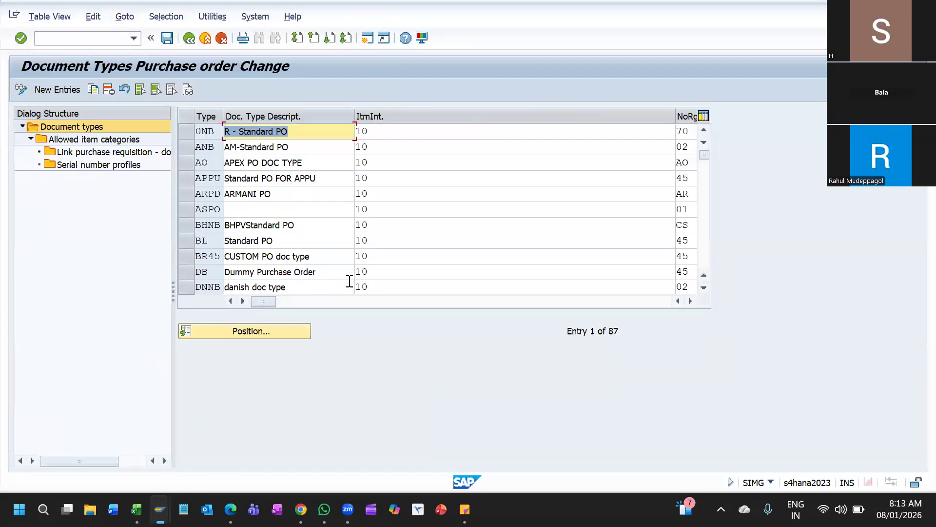
key("alt+Tab")
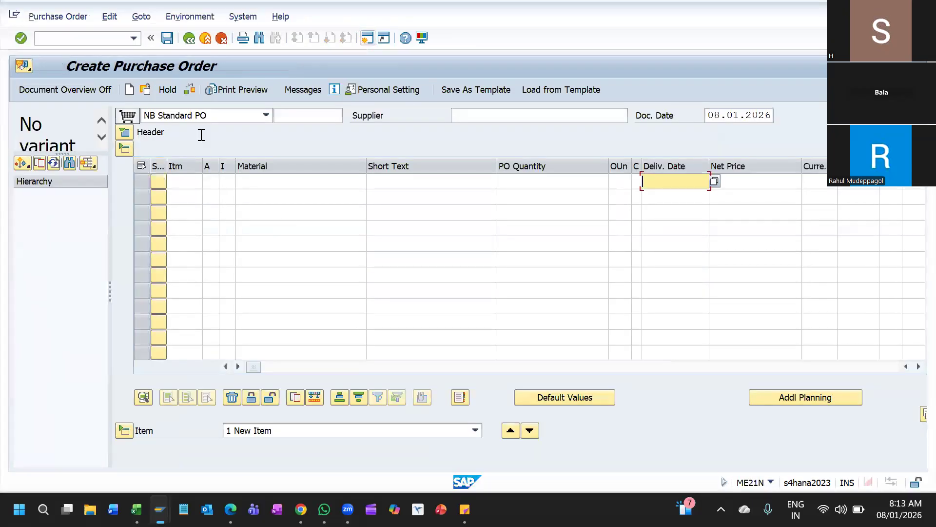
key("alt+Tab")
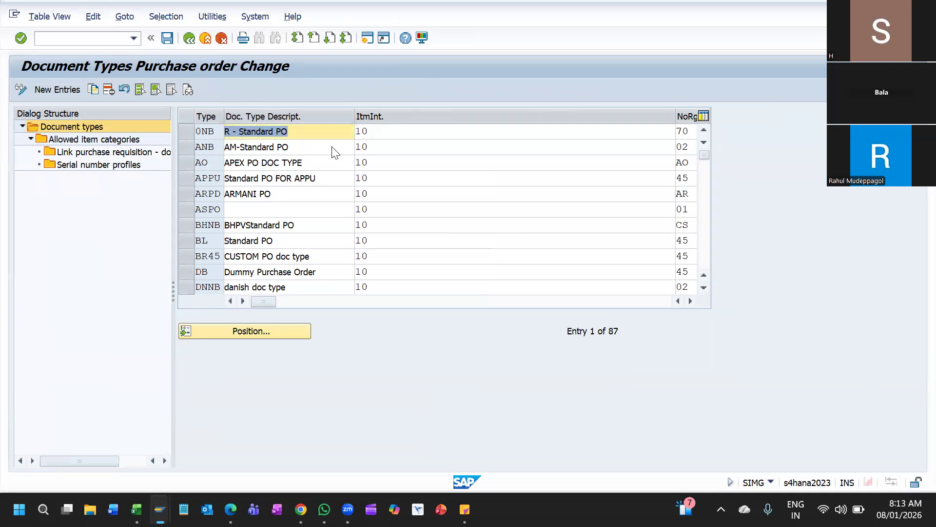
key("alt+Tab")
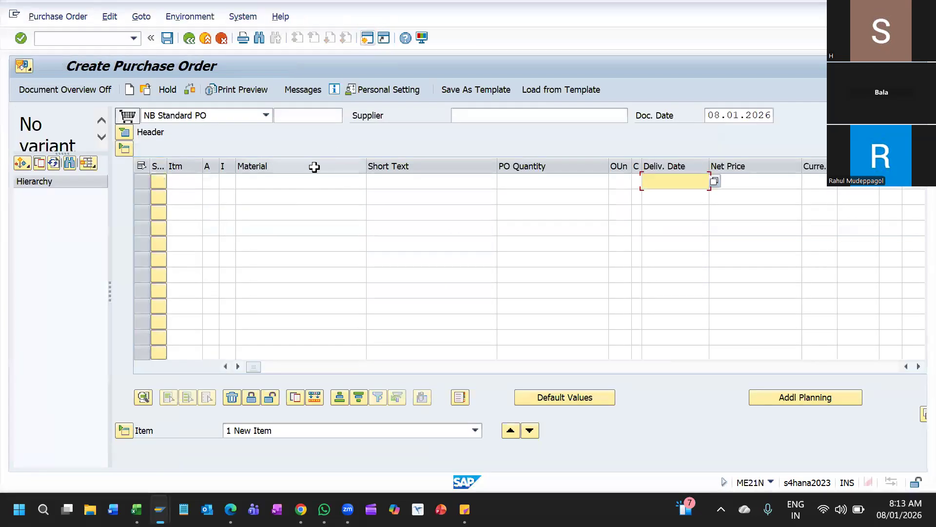
key("alt+Tab")
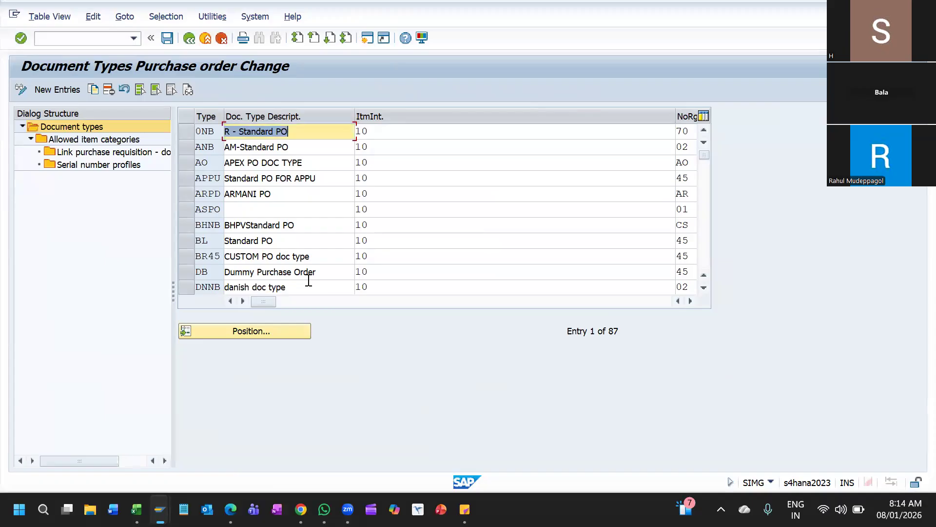
Step: Find and select the NB Standard PO document type and check it against the purchase order's order type
left_click(706, 260)
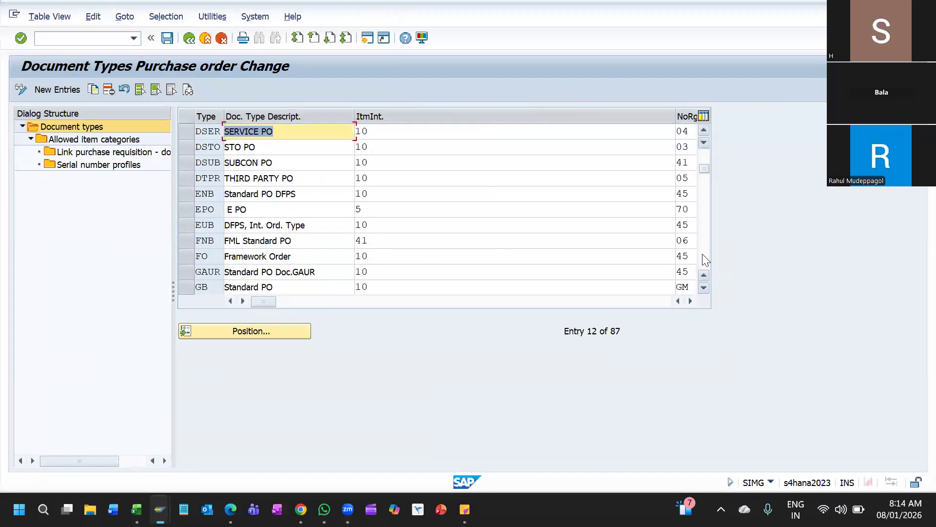
left_click(703, 255)
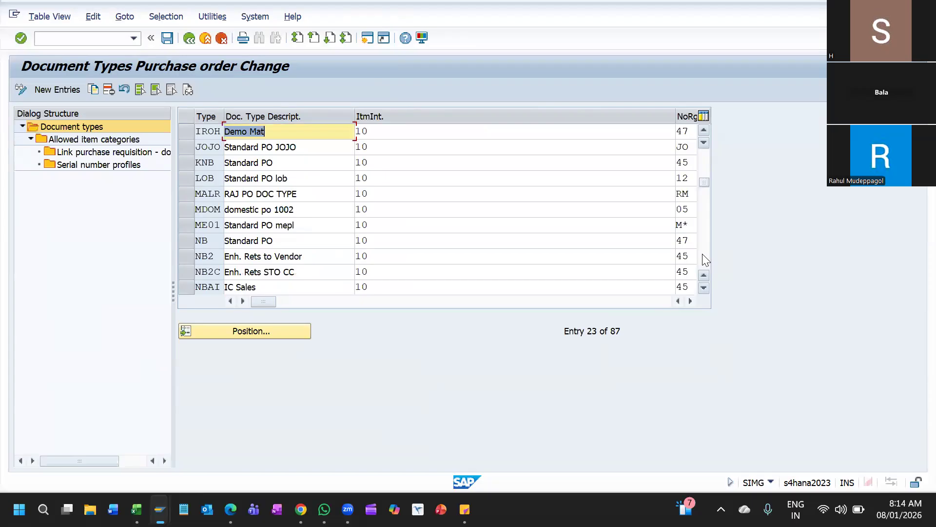
left_click(190, 242)
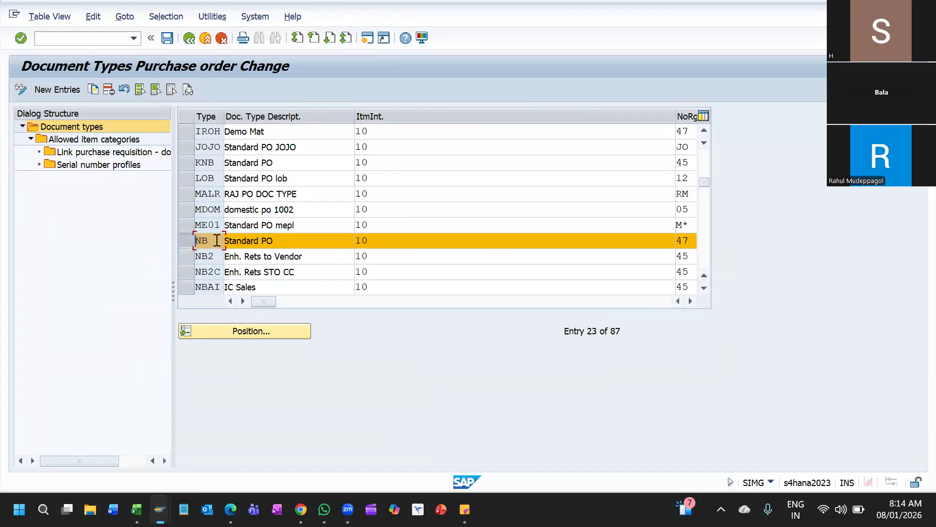
key("alt+Tab")
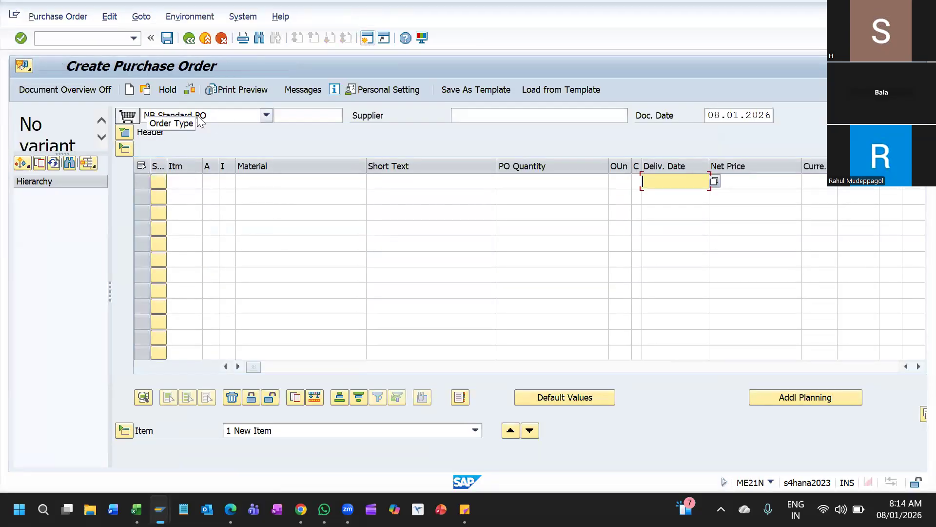
key("alt+Tab")
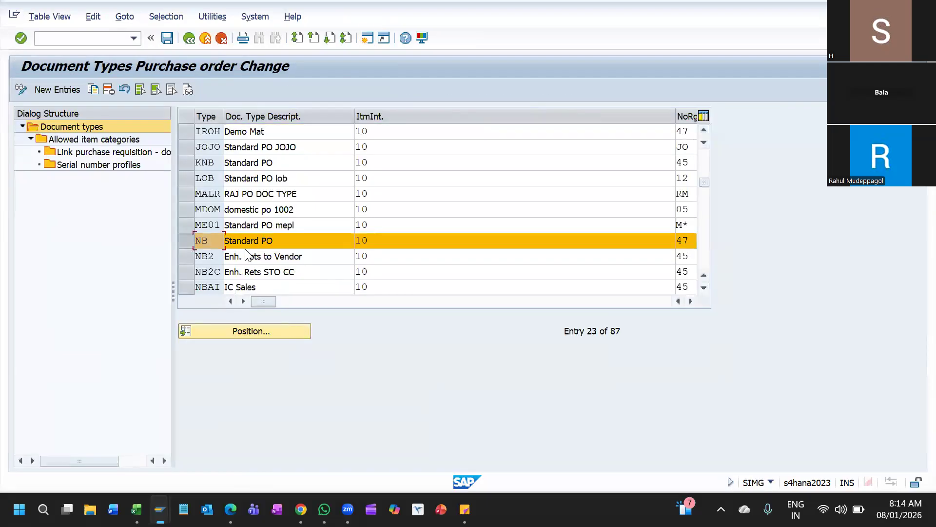
Step: Examine the NB document type's item interval and compare it with the item number column of the blank purchase order
left_click_drag(210, 240, 193, 240)
left_click_drag(370, 241, 361, 241)
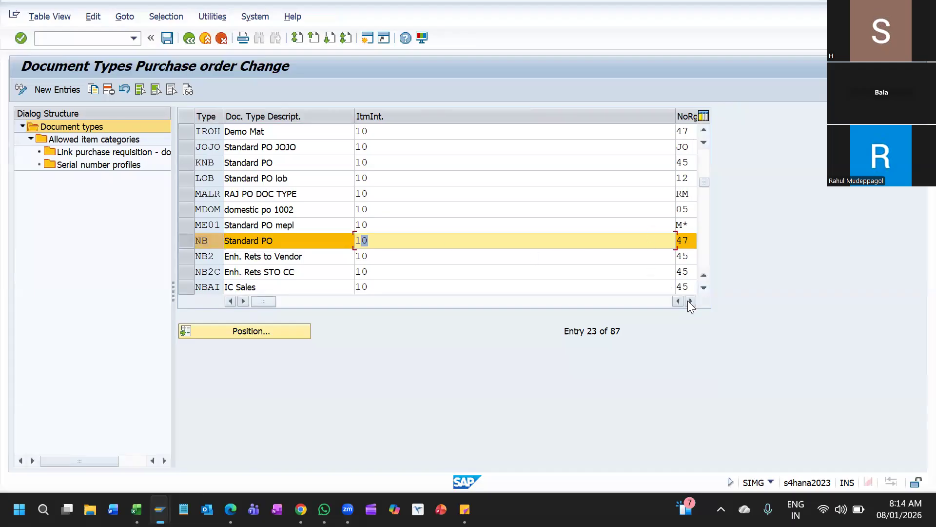
left_click(692, 301)
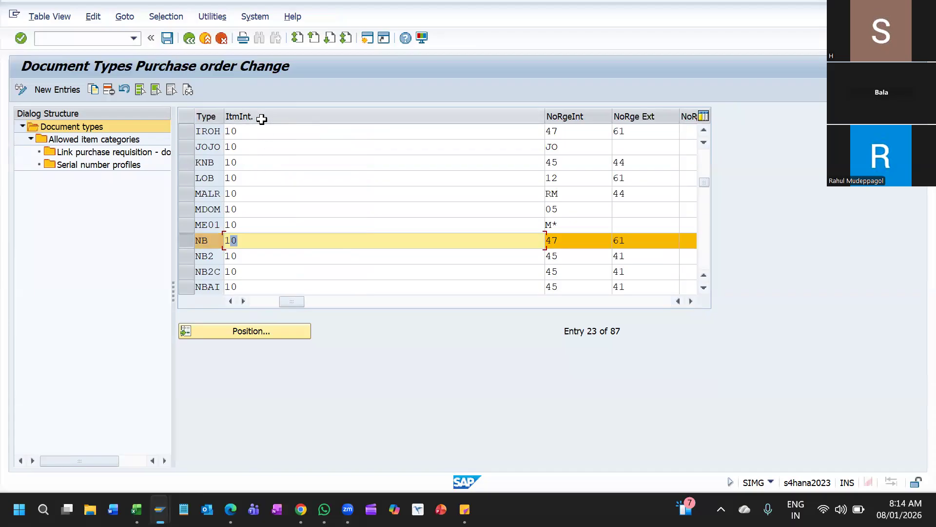
key("alt+Tab")
left_click(189, 181)
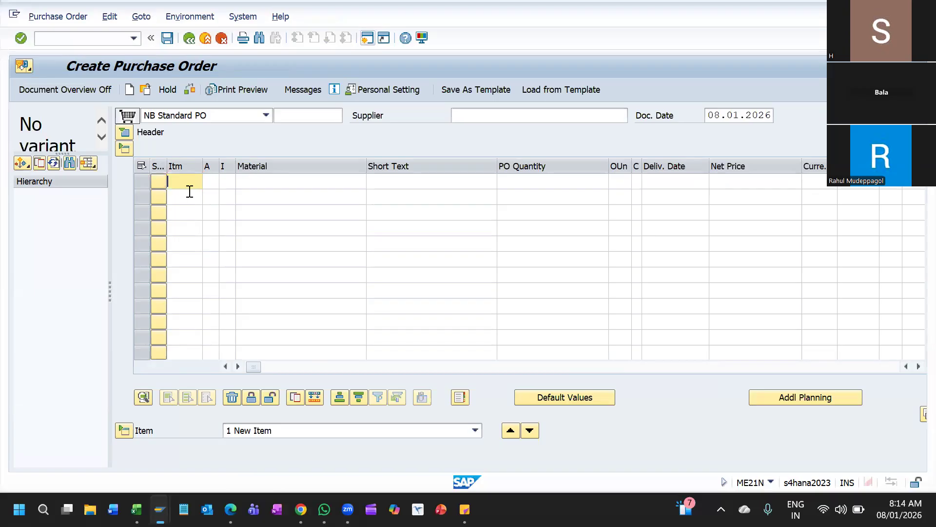
key("alt+Tab")
left_click(241, 237)
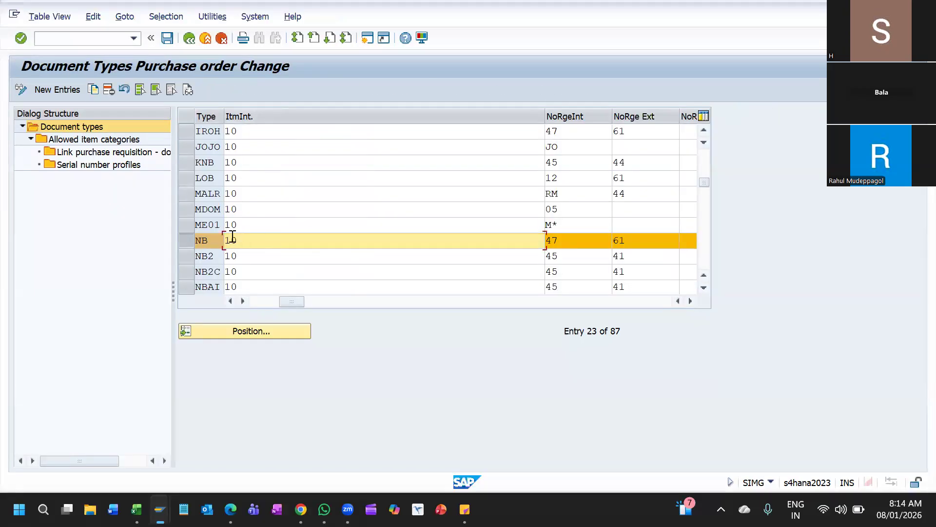
key("alt+Tab")
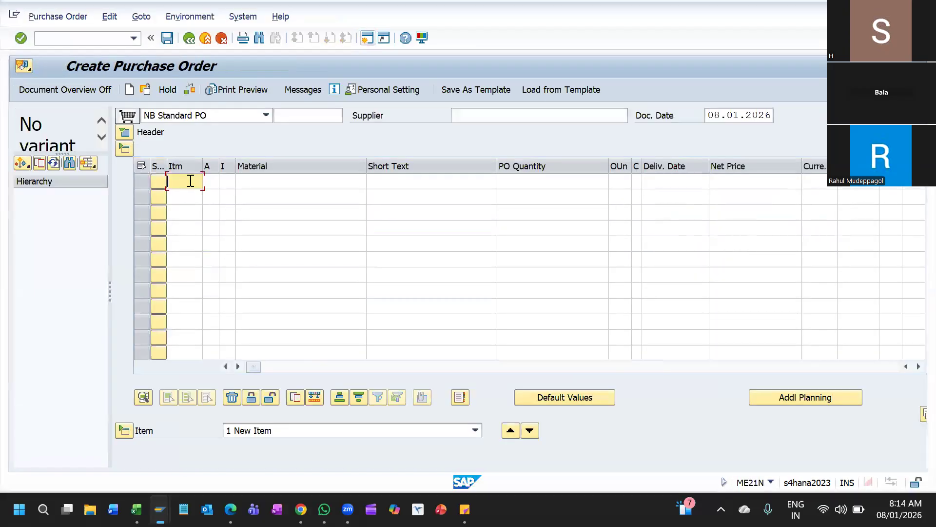
Step: Leave purchase order creation and open the saved standard purchase order in ME22N - Change
left_click(92, 36)
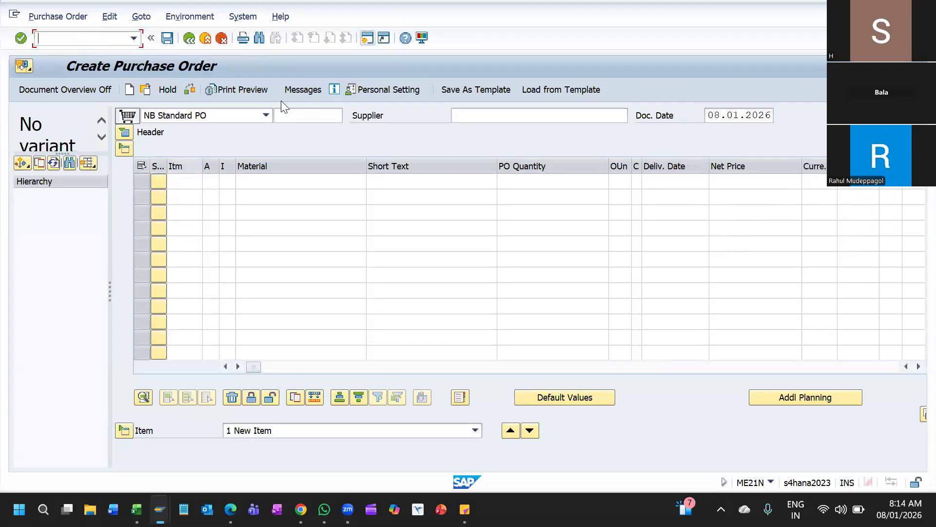
left_click(57, 17)
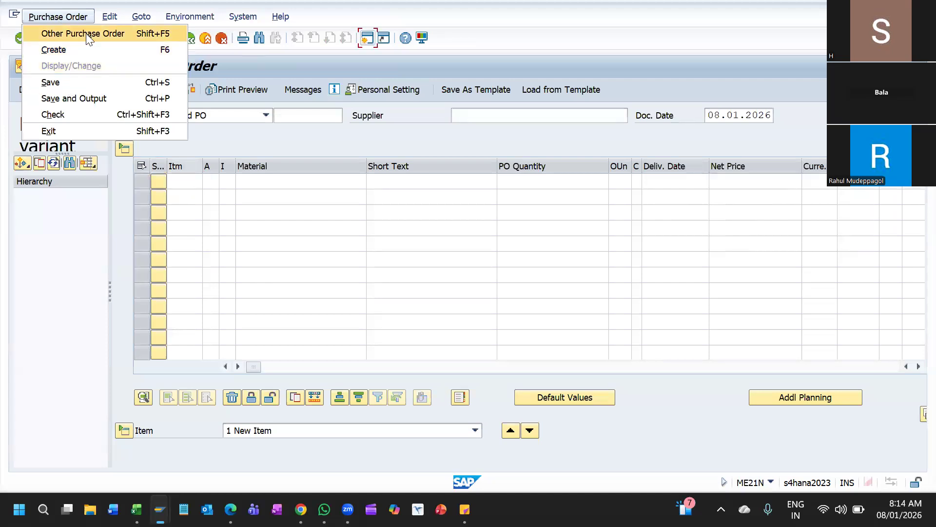
left_click(412, 13)
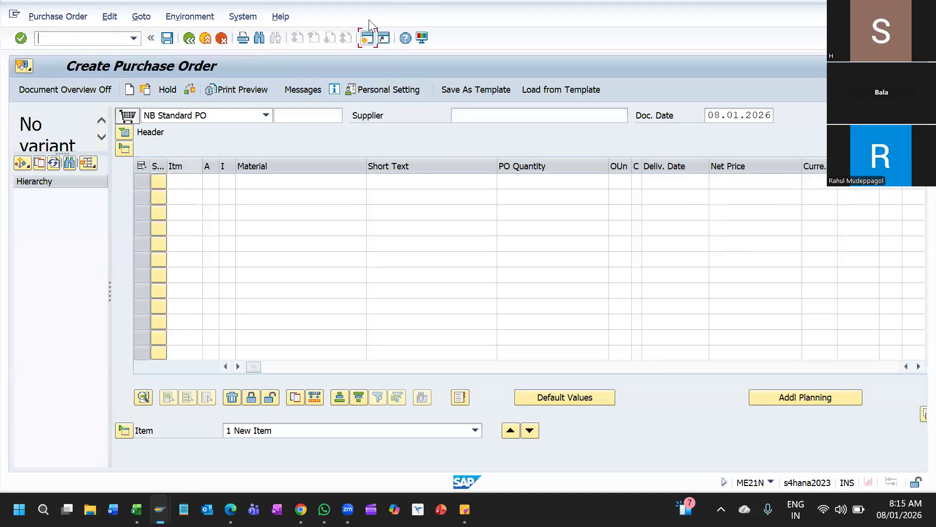
key("F3")
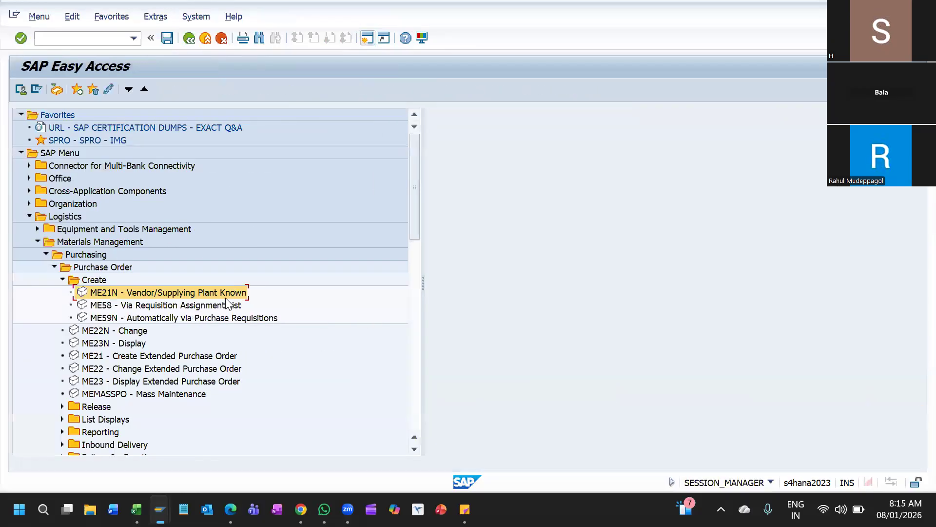
left_click(110, 332)
double_click(112, 333)
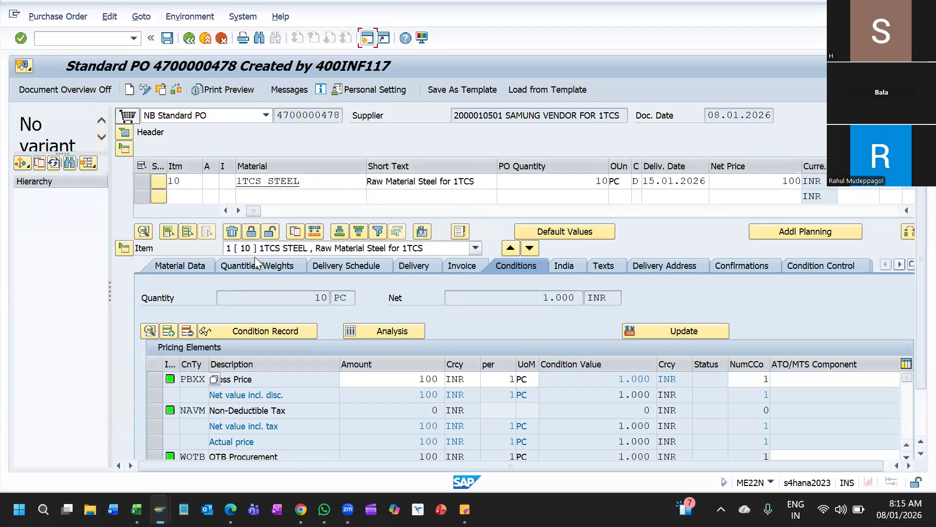
Step: Compare the item number of the 1TCS STEEL line with the item interval of document type NB
double_click(184, 182)
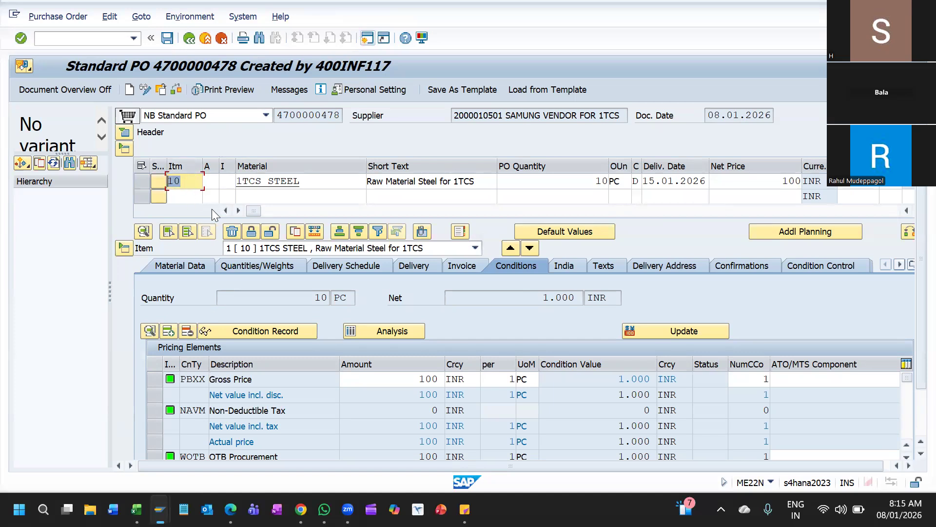
key("alt+Tab")
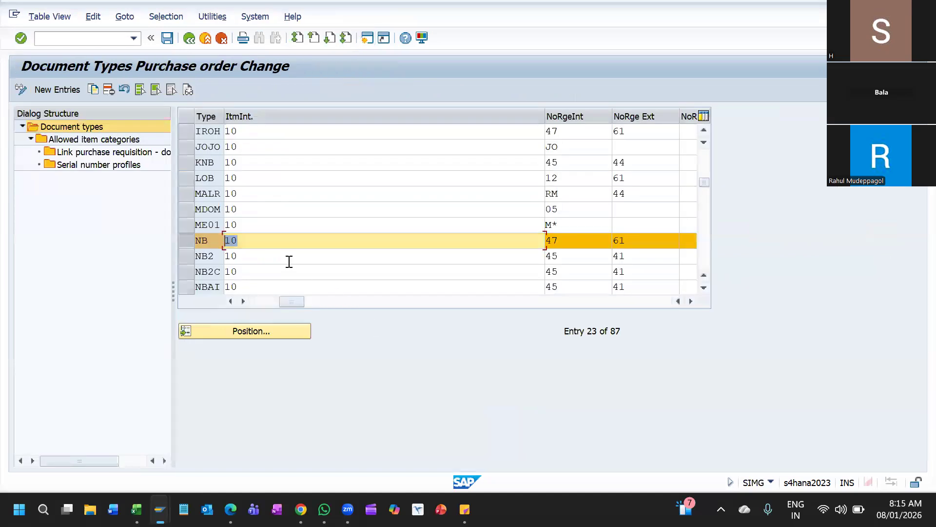
left_click(263, 302)
left_click(371, 239)
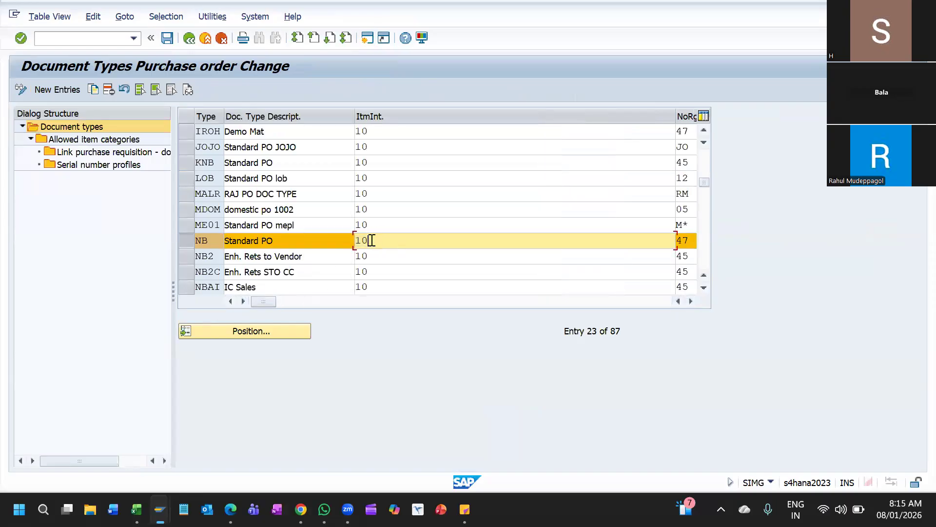
key("alt+Tab")
left_click(184, 183)
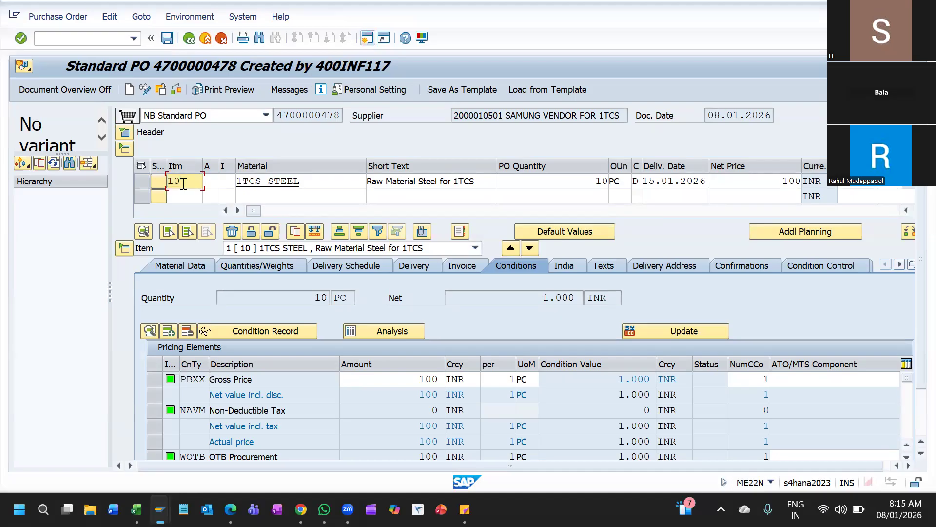
Step: Return to the purchase order document types and examine the internal and external number range assignments of type NB
key("alt+Tab")
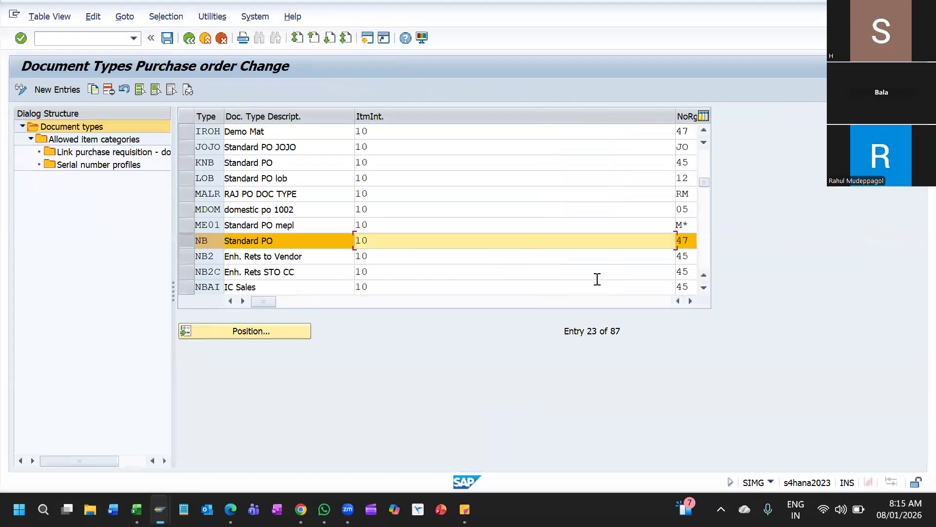
left_click(691, 301)
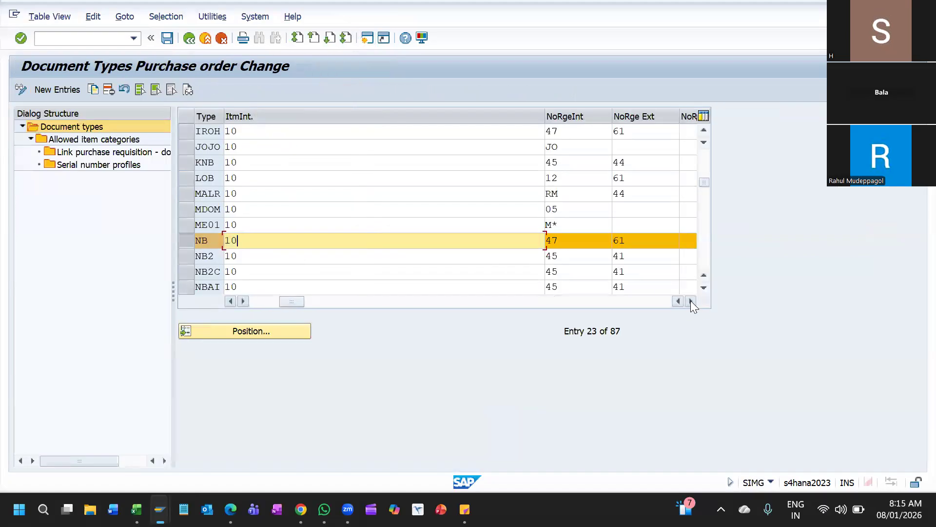
left_click(691, 301)
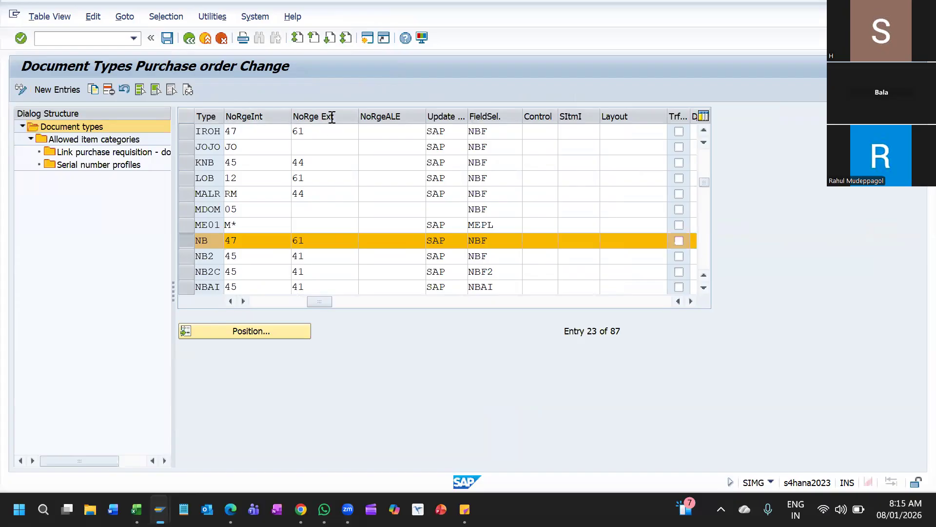
left_click_drag(258, 239, 226, 237)
left_click_drag(336, 240, 294, 240)
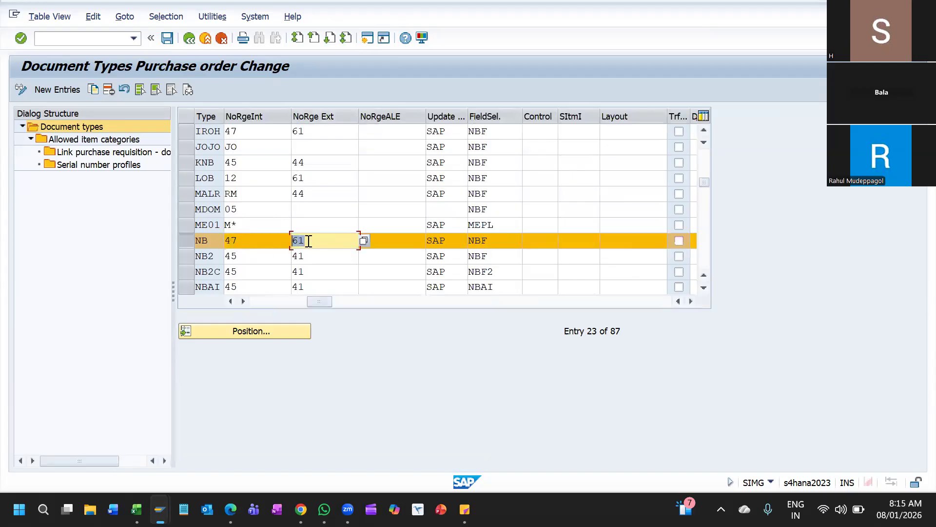
key("alt+Tab")
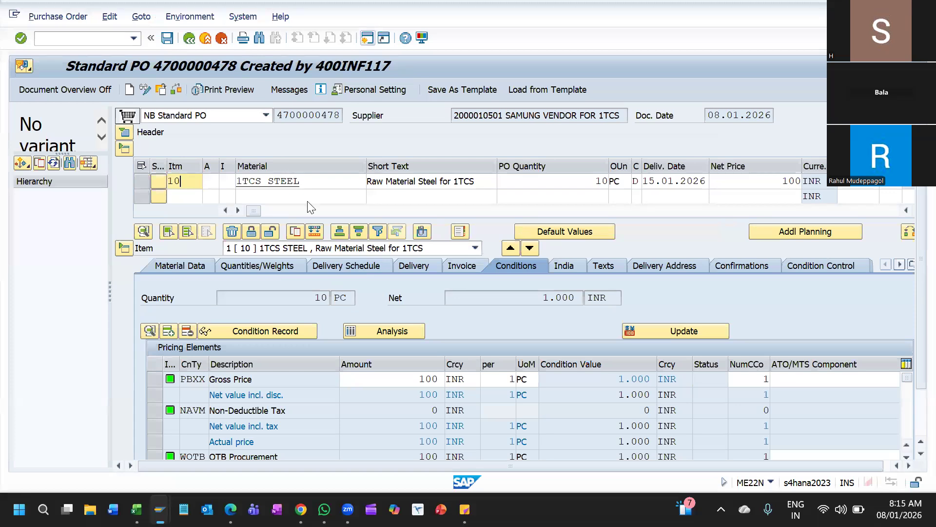
key("alt+Tab")
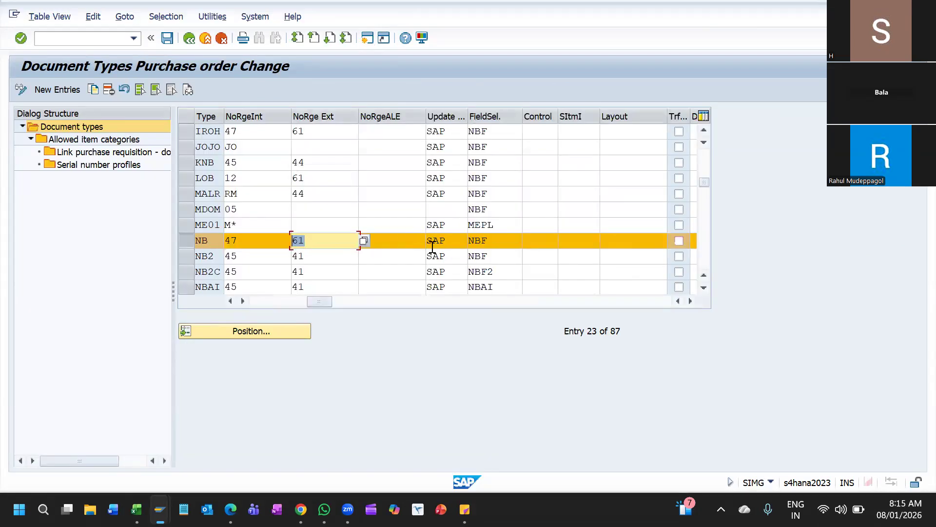
left_click(376, 302)
left_click(278, 302)
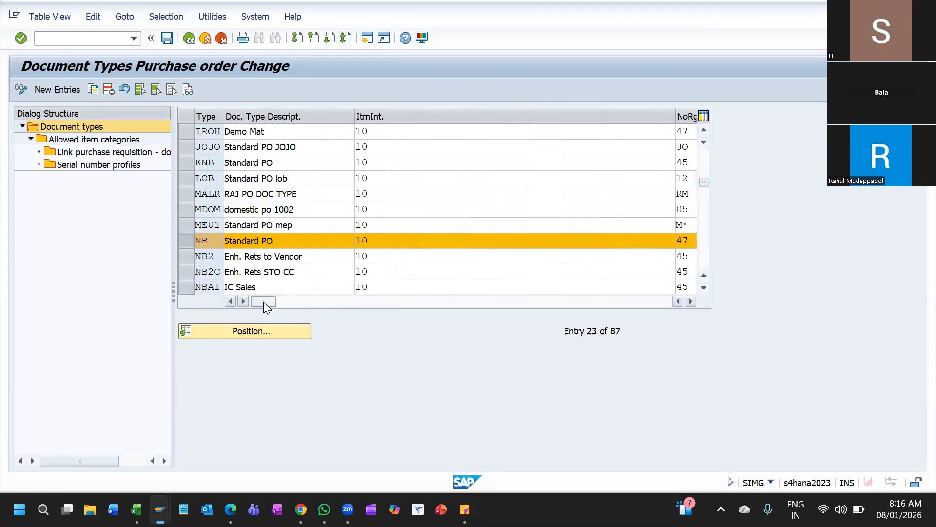
Step: Open the intervals for Define Number Ranges for Purchasing Documents in change mode and select number range 47
left_click(190, 38)
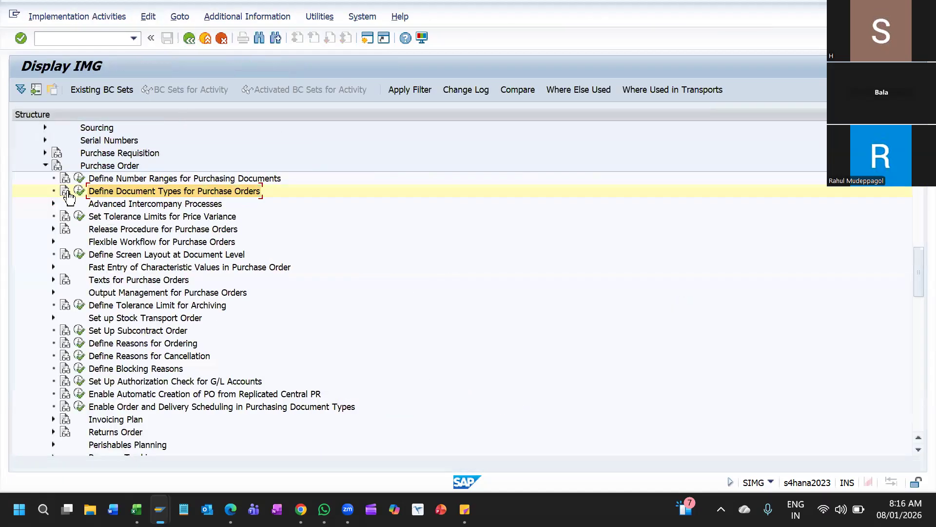
left_click(78, 178)
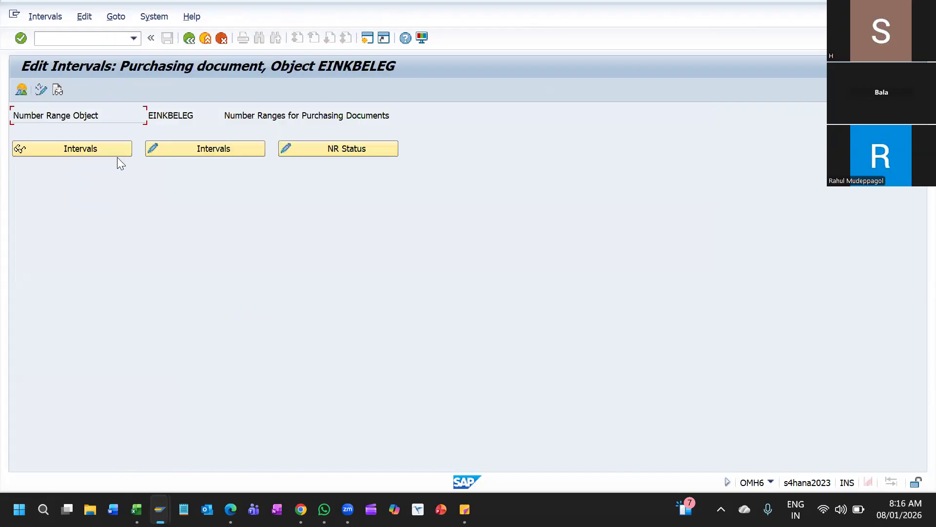
left_click(188, 152)
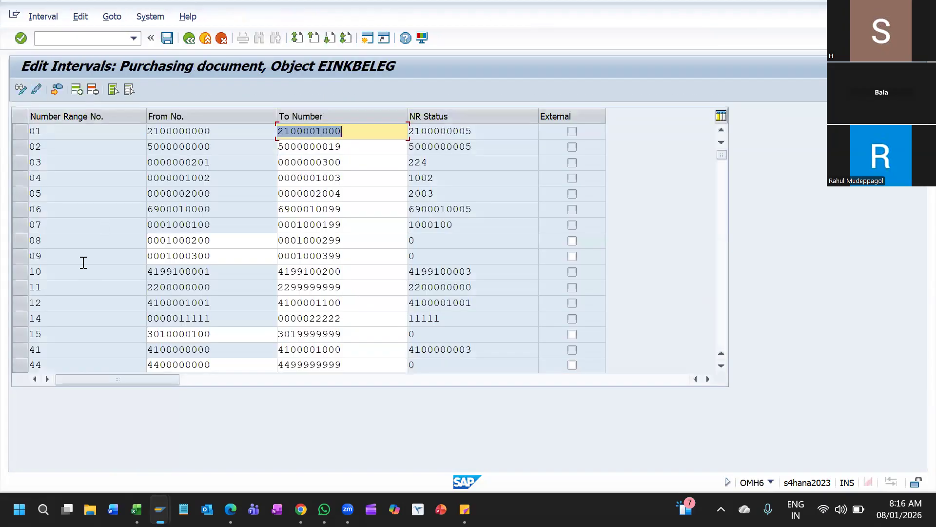
left_click(722, 367)
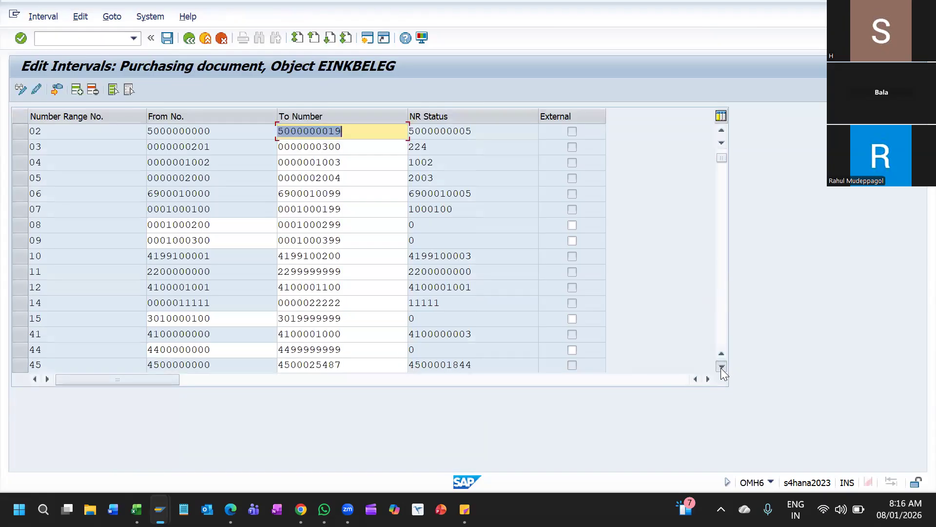
left_click(721, 367)
left_click(721, 366)
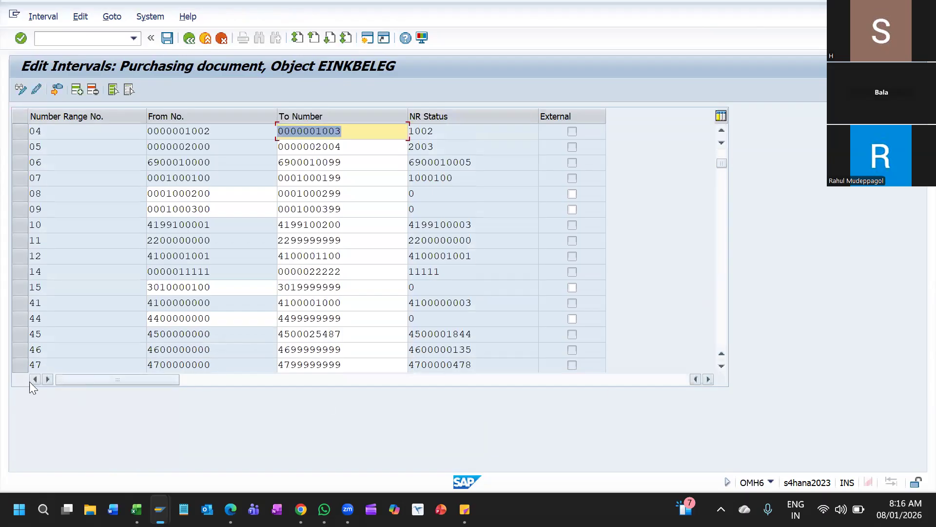
left_click(20, 366)
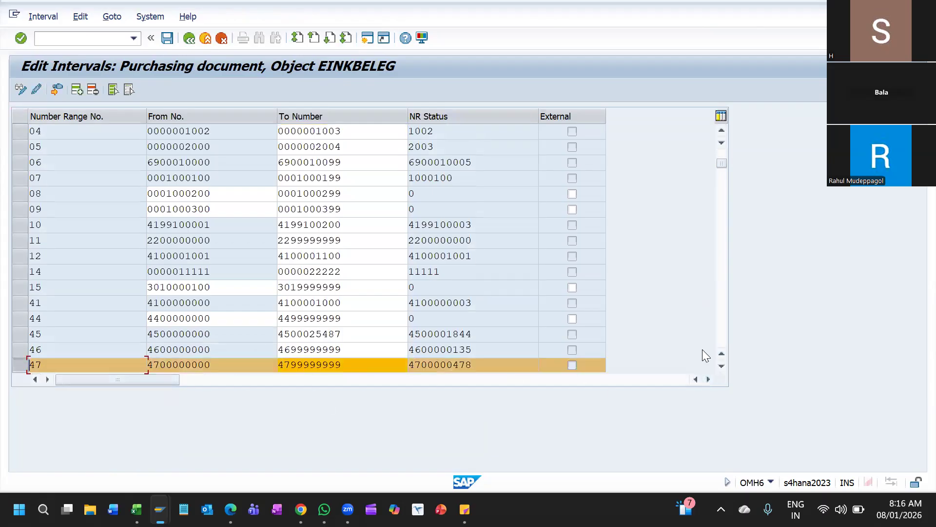
Step: Examine the from number, to number and current number status of number range 47
left_click(722, 365)
left_click(722, 366)
left_click(721, 366)
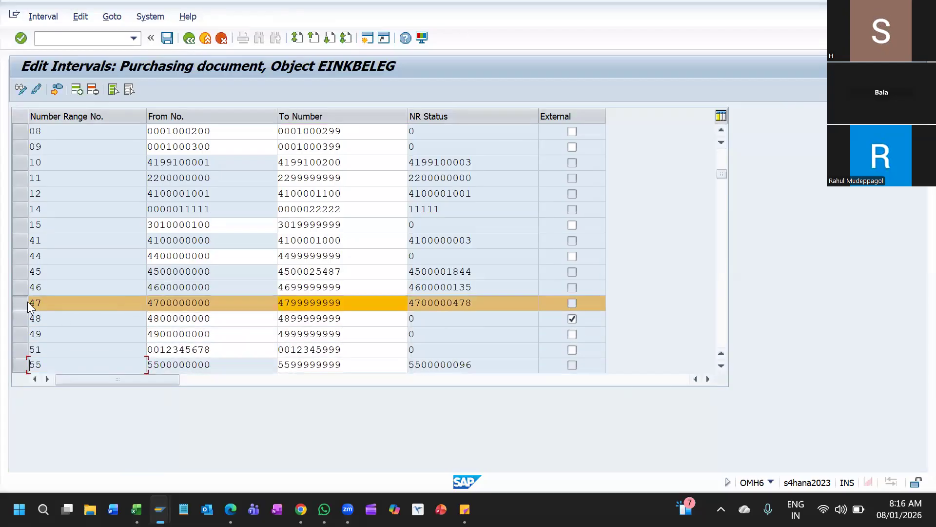
left_click_drag(54, 303, 23, 302)
key("Tab")
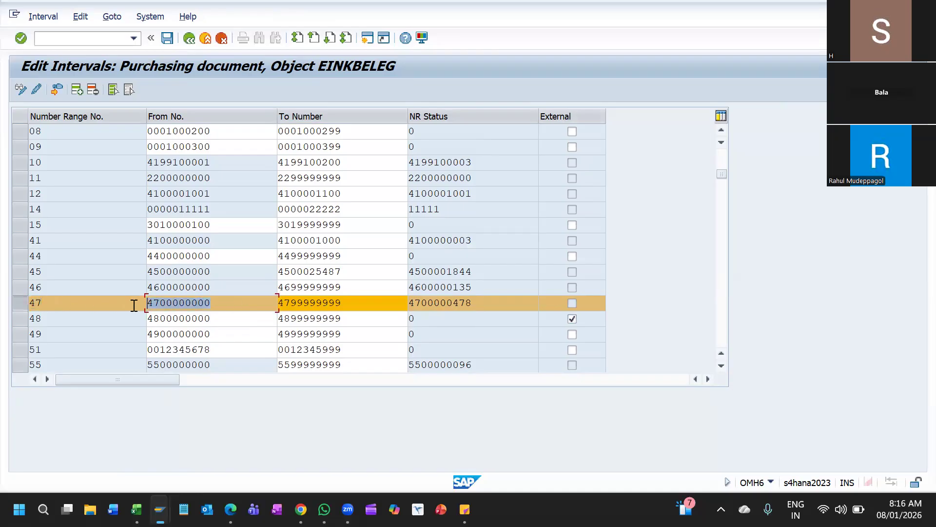
key("Tab")
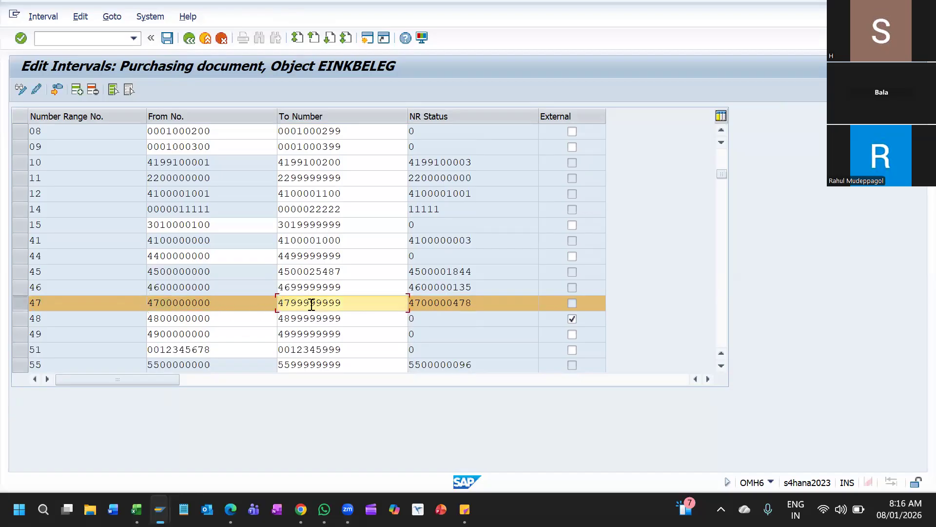
left_click(480, 302)
left_click_drag(469, 303, 422, 301)
left_click(480, 304)
Step: Compare the saved purchase order's document number with the number status of range 47
key("alt+Tab")
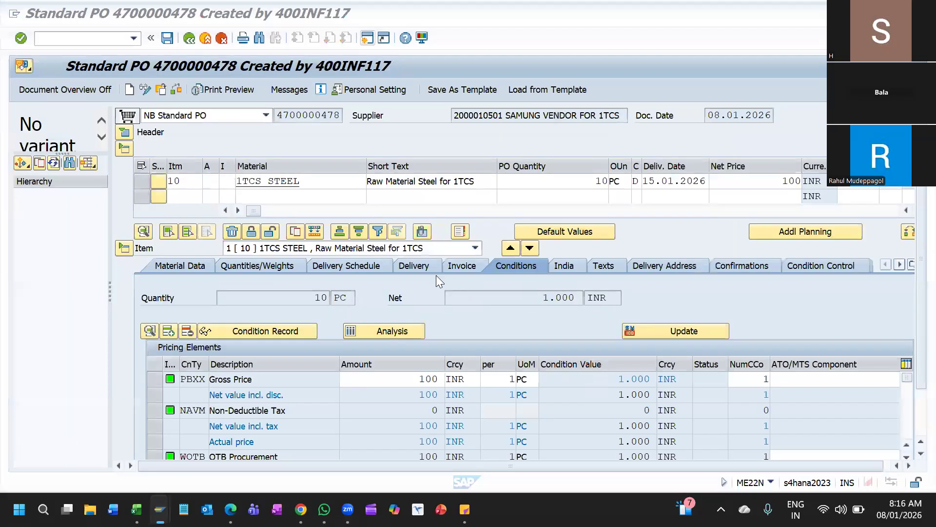
left_click_drag(342, 116, 314, 115)
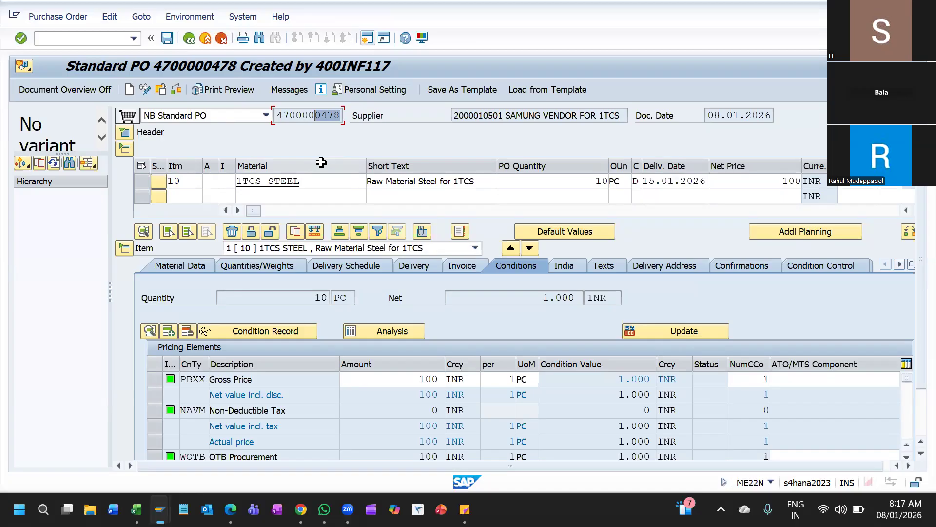
key("alt+Tab")
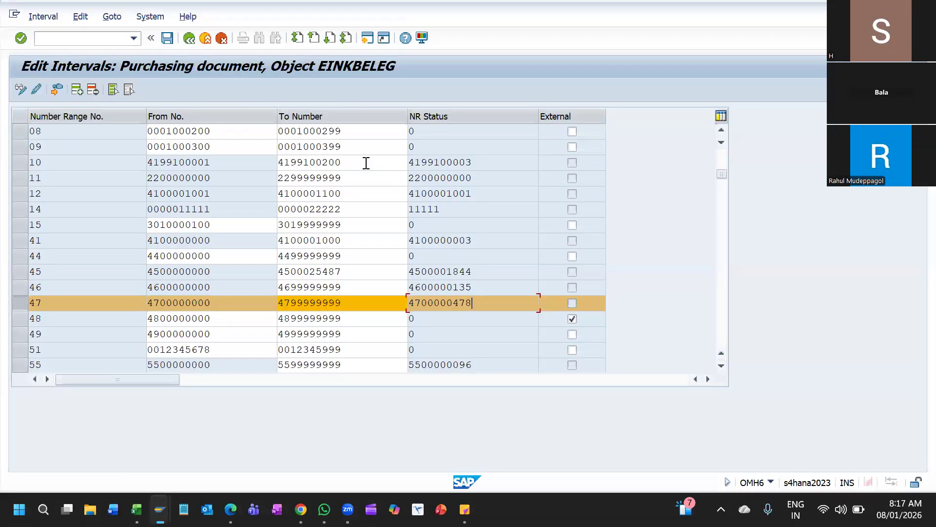
Step: Leave the number range intervals and reopen Define Document Types for Purchase Orders in the IMG
key("F3")
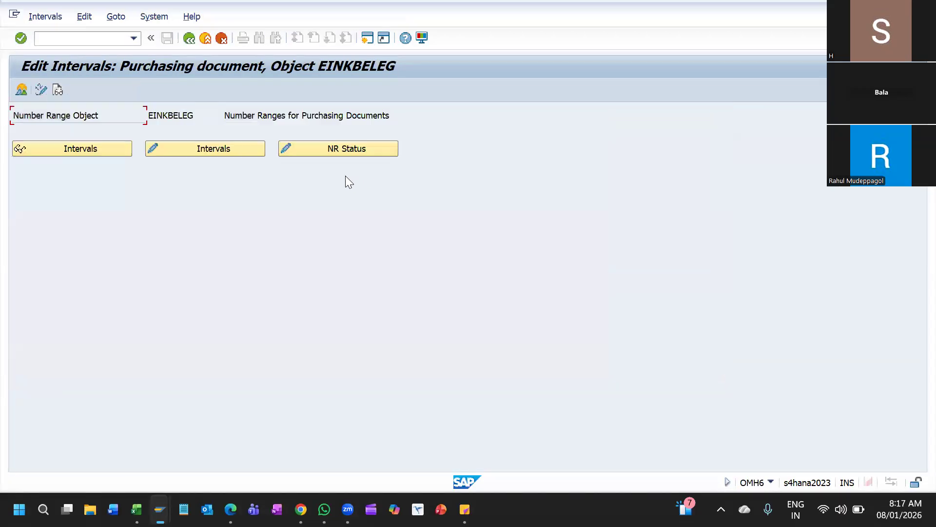
key("F3")
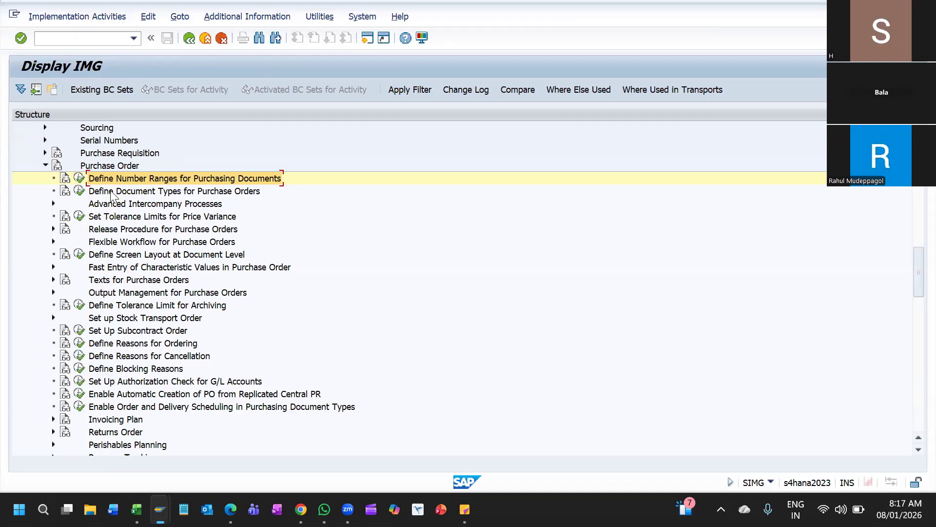
left_click(78, 191)
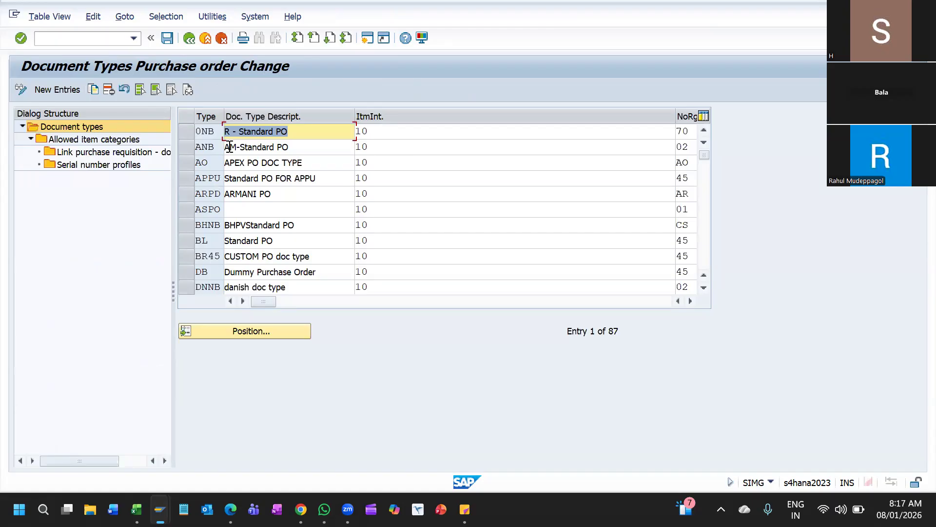
left_click(184, 130)
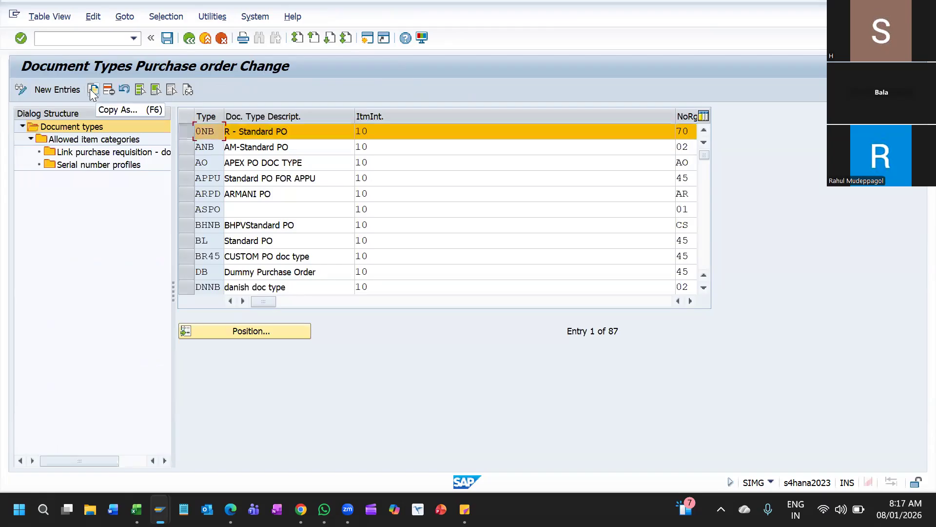
left_click(186, 132)
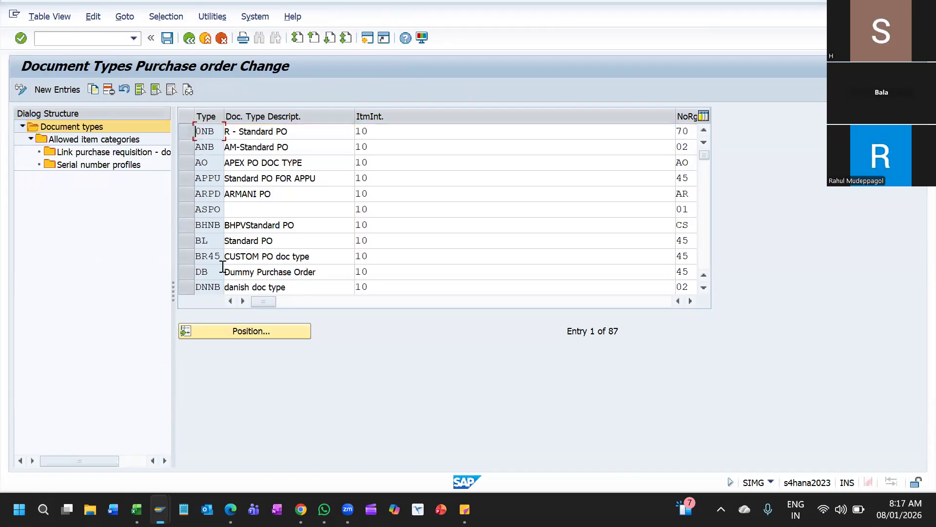
Step: Find and select the NB Standard PO document type and review its number range and field selection columns
left_click(265, 272)
scroll(704, 256, "down", 7)
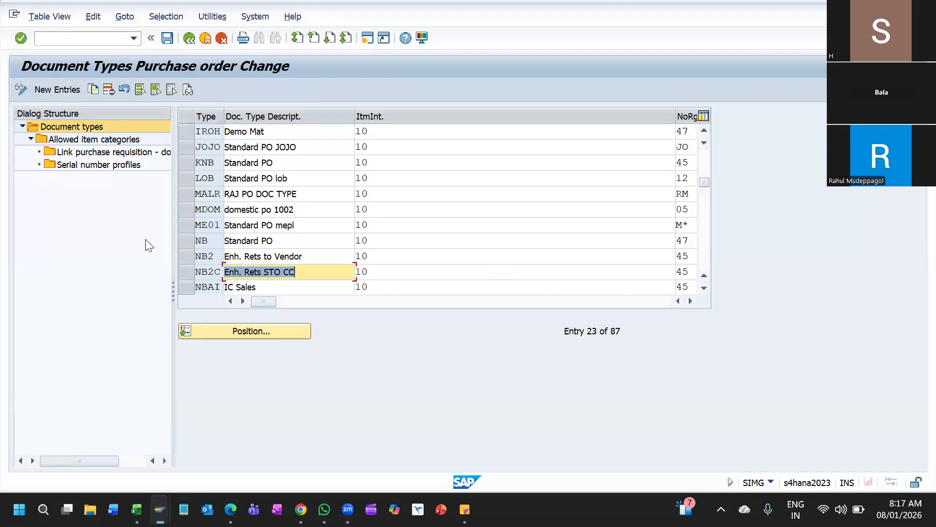
left_click(186, 242)
left_click(291, 241)
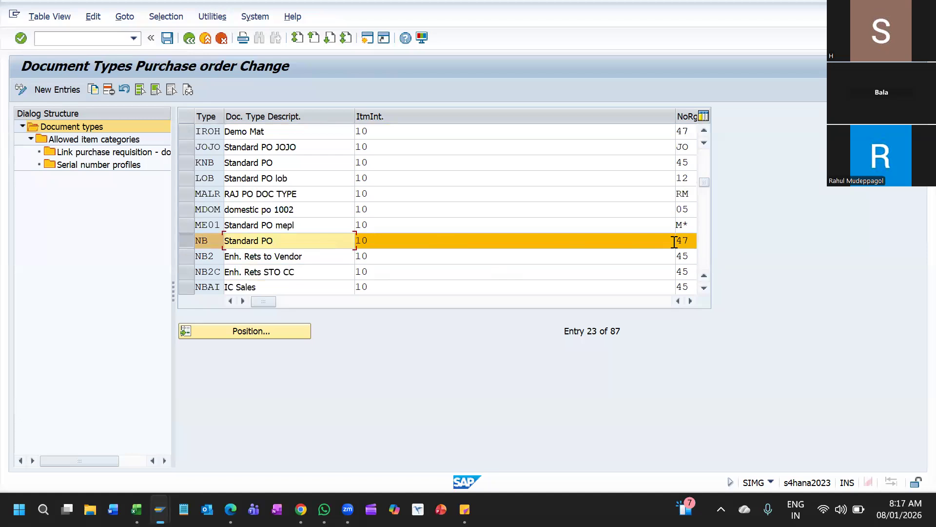
left_click(691, 301)
left_click(692, 301)
left_click(692, 301)
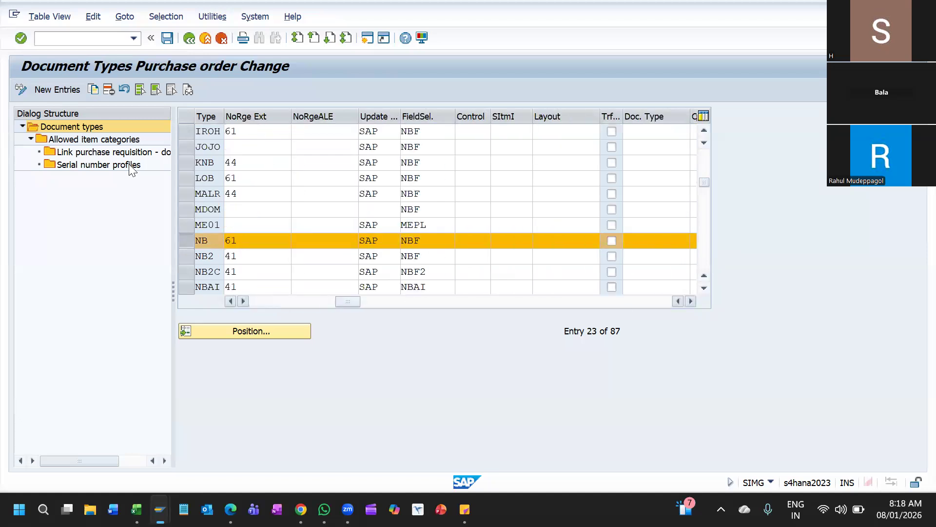
Step: Open the allowed item categories of document type NB and examine the possible item category values
double_click(85, 138)
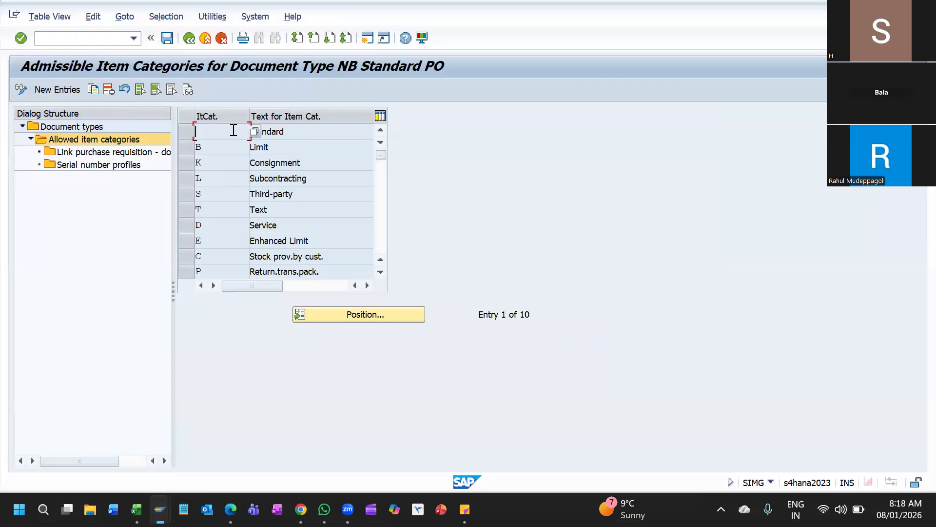
left_click(257, 131)
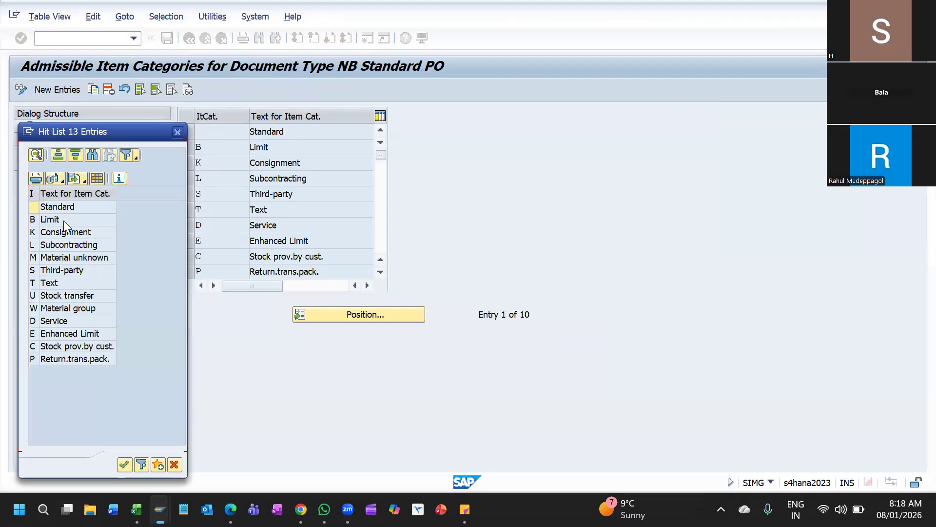
left_click(176, 133)
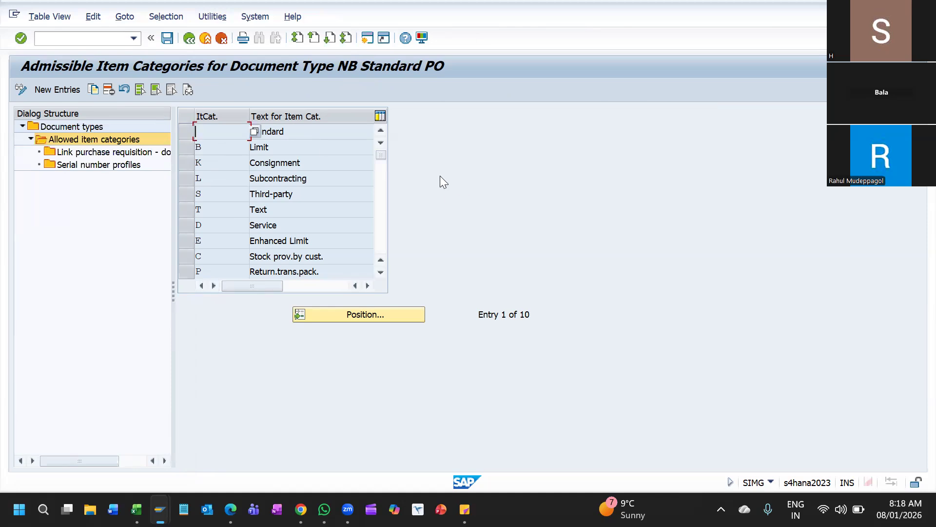
Step: Widen the saved purchase order's item category column and compare it with the item categories allowed for document type NB
key("alt+Tab")
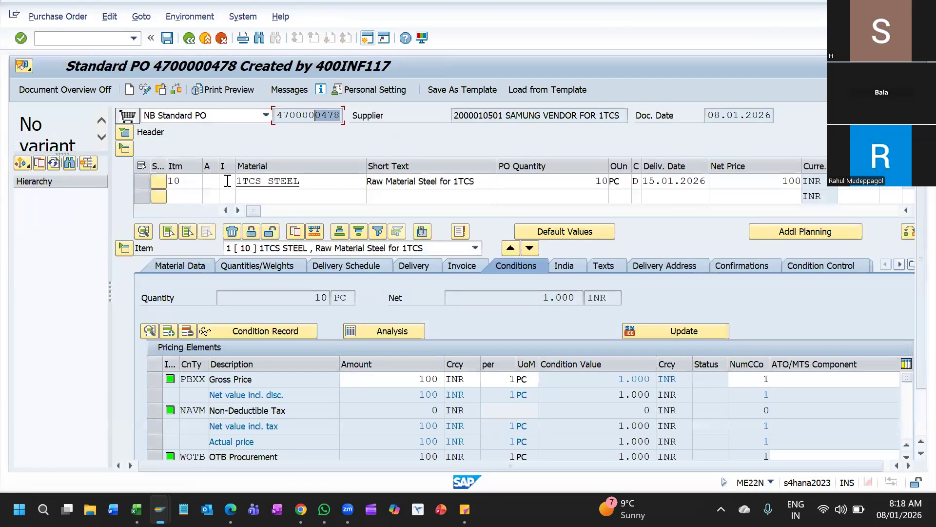
left_click(227, 181)
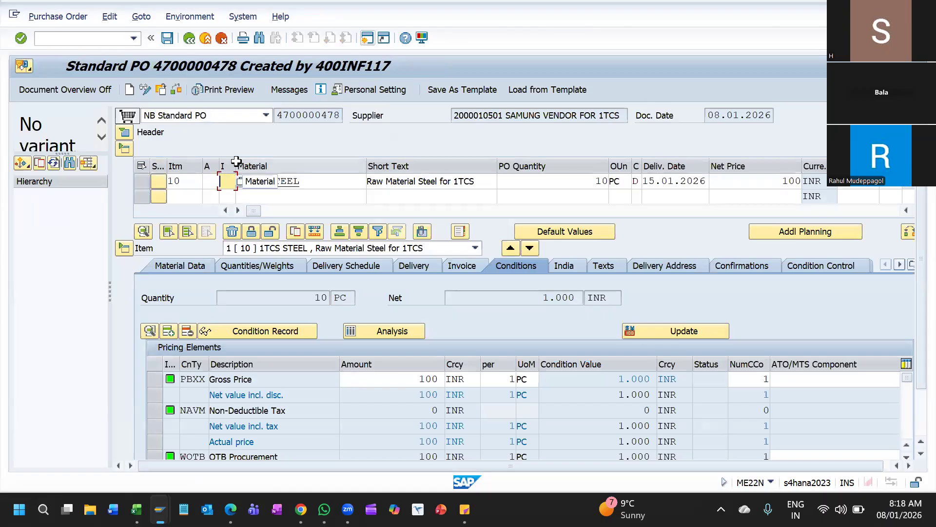
left_click_drag(235, 163, 272, 164)
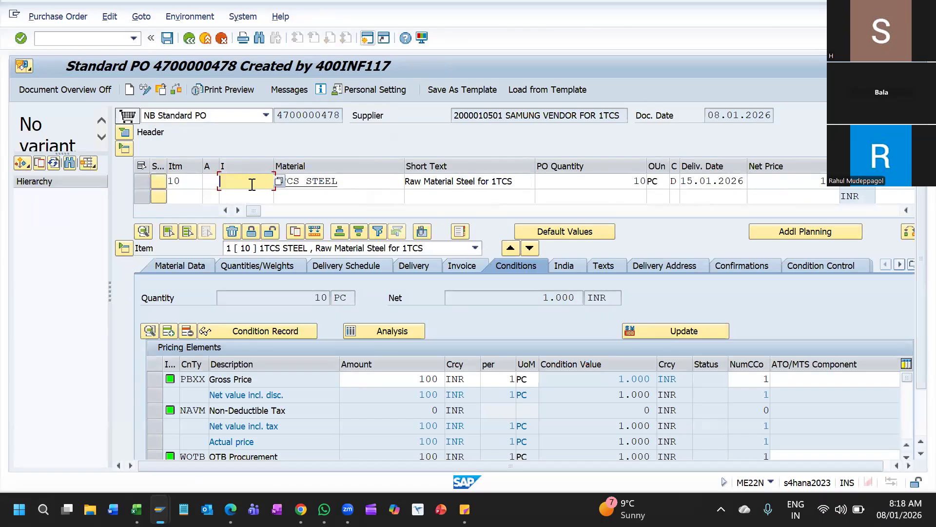
key("alt+Tab")
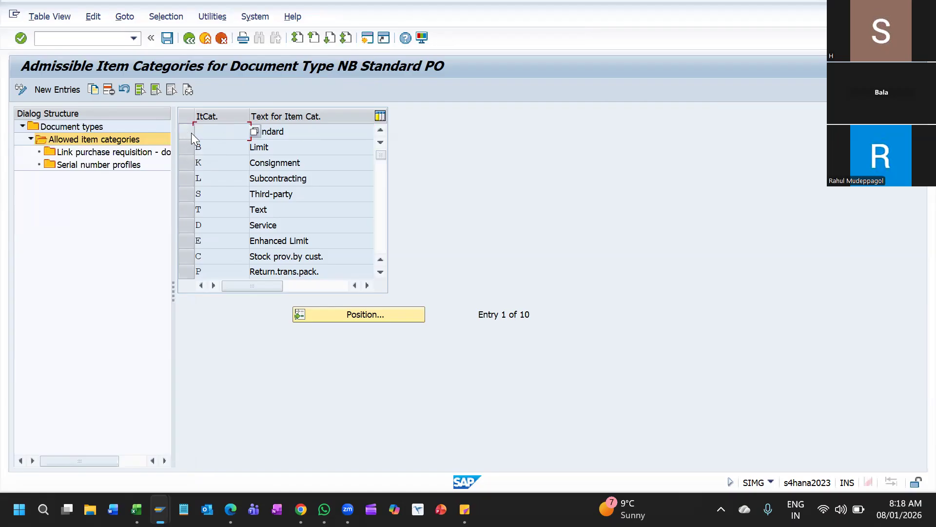
key("alt+Tab")
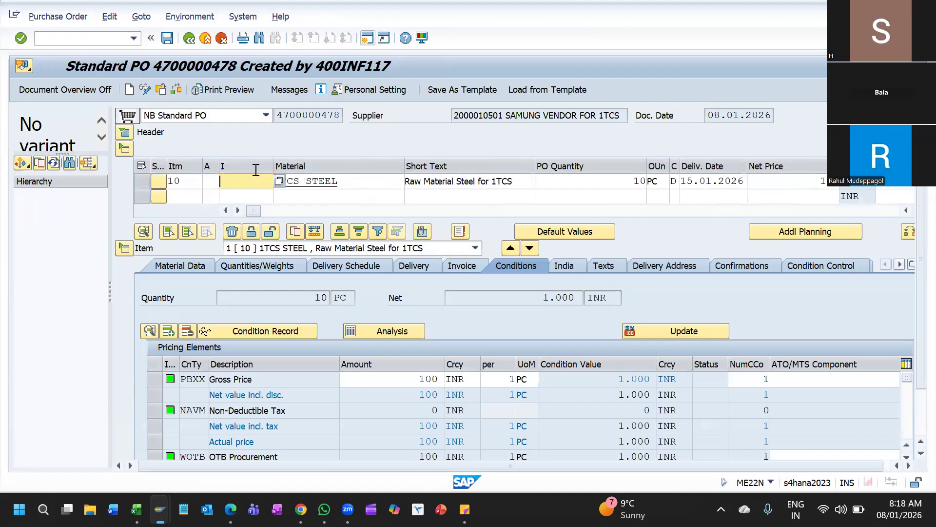
Step: Examine the possible item category values for item 10 of the purchase order and close the value list without choosing one
key("alt+Tab")
key("alt+Tab")
key("alt+Tab")
key("alt+Tab")
left_click(279, 183)
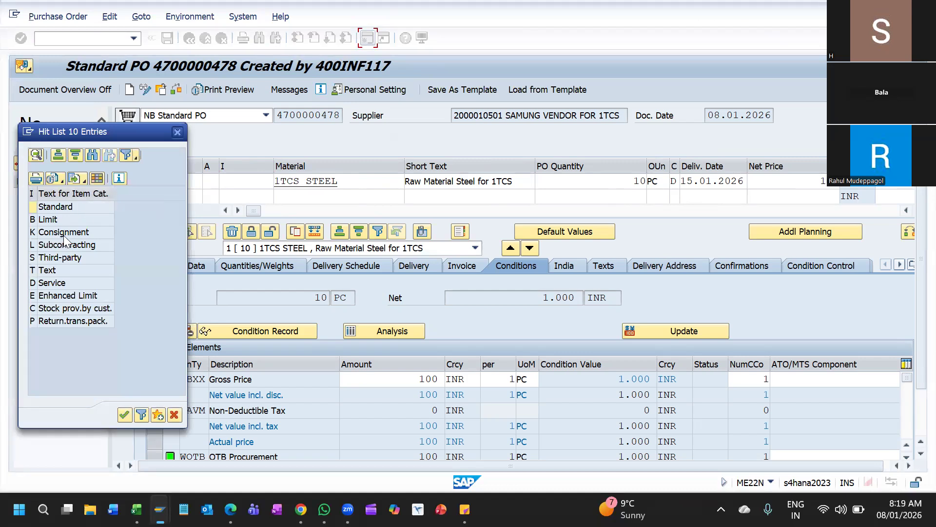
left_click(178, 133)
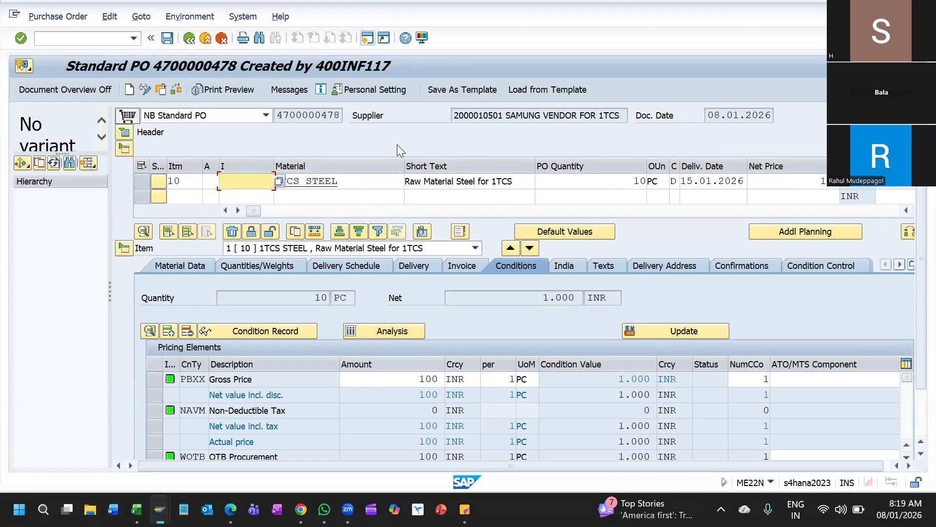
Step: Return to NB's allowed item categories, open the purchase requisition link for the Standard category, and review the linked requisition document types
key("alt+Tab")
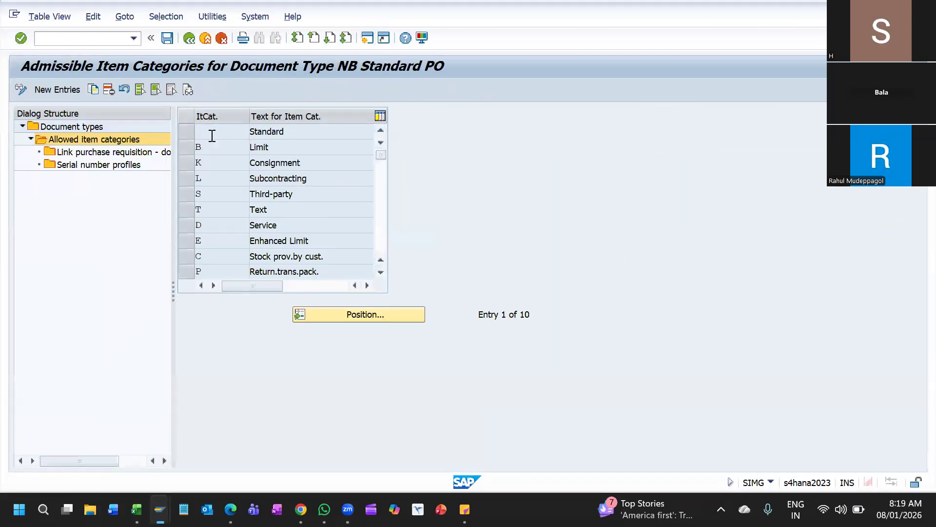
left_click(182, 132)
double_click(109, 153)
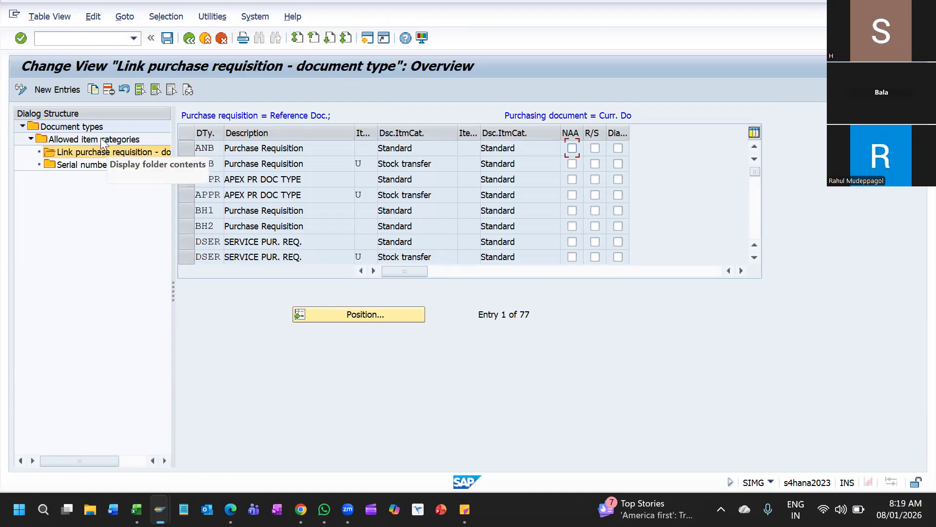
scroll(275, 210, "down", 3)
scroll(275, 210, "down", 7)
left_click(236, 179)
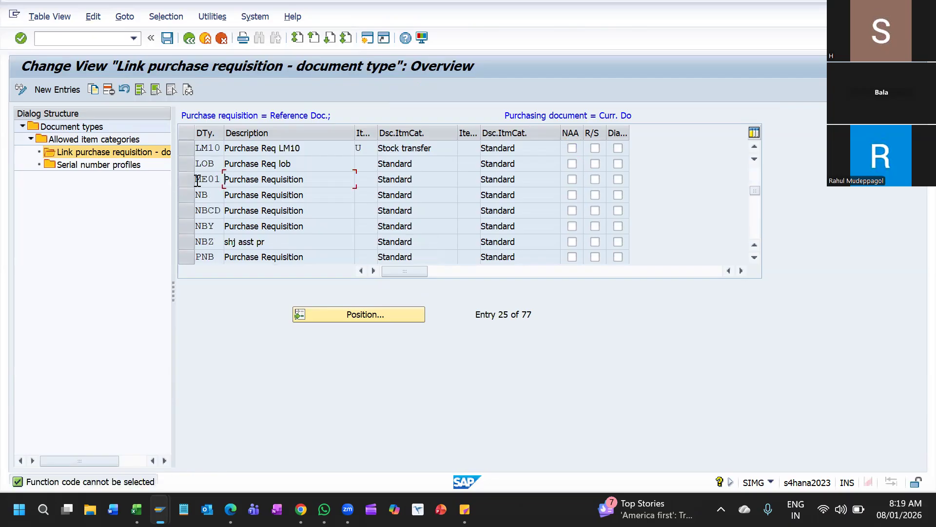
Step: View the serial number profiles for NB's Standard item category and return to the IMG structure
double_click(110, 164)
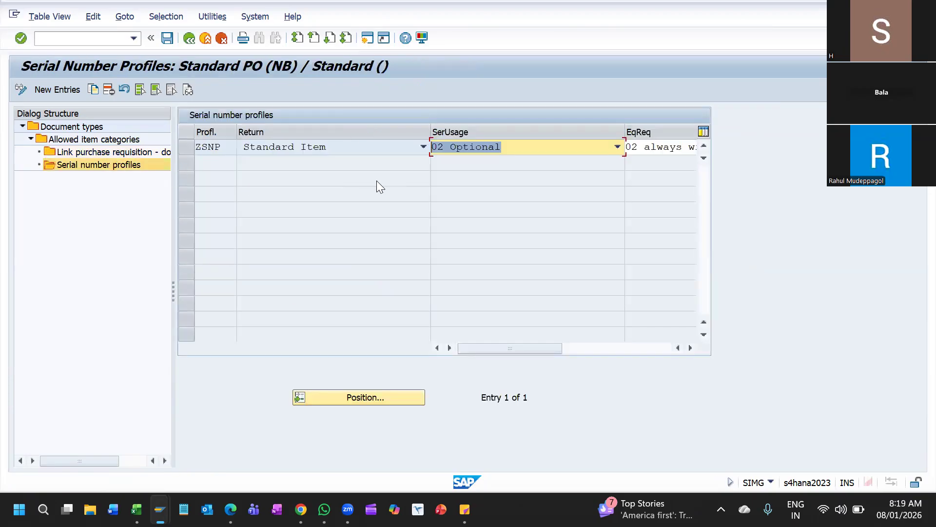
key("F3")
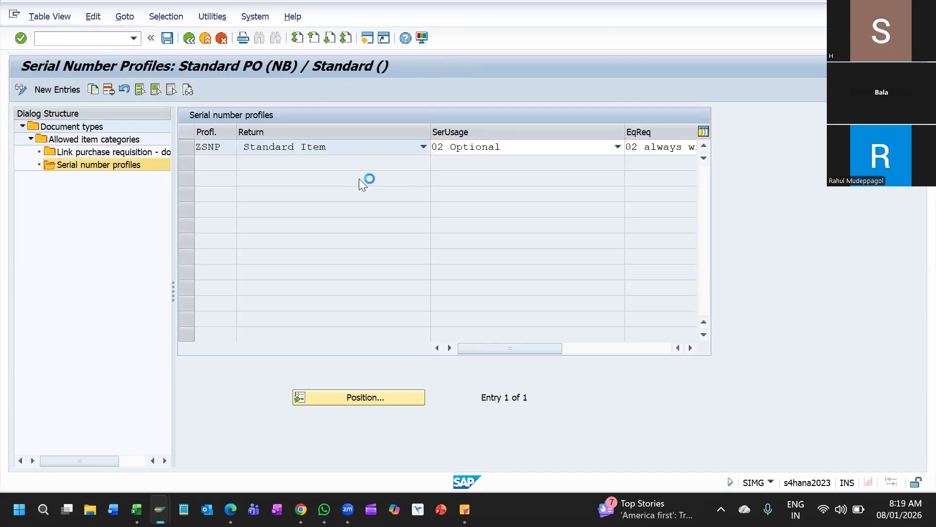
key("F3")
key("F3")
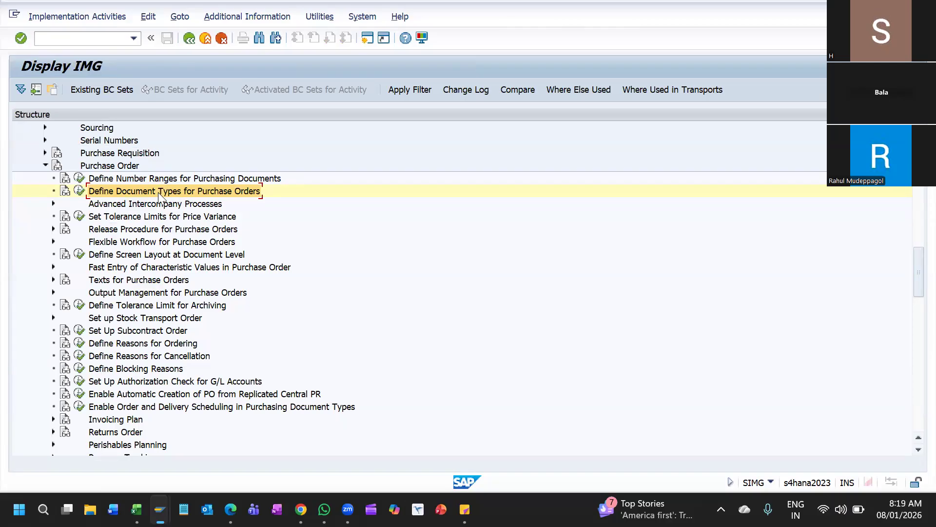
Step: Leave the purchase order and locate the create, ME22N Change and ME23N Display transactions in the SAP menu
key("alt+Tab")
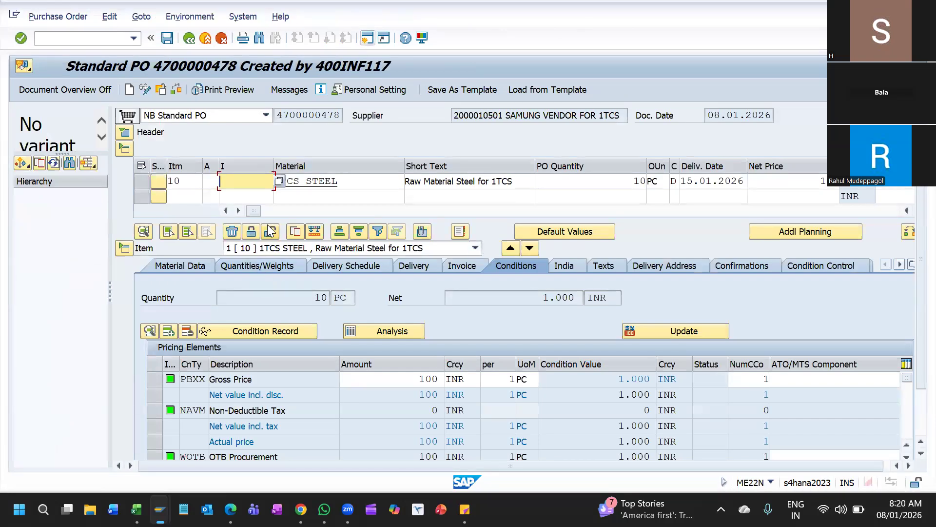
key("F3")
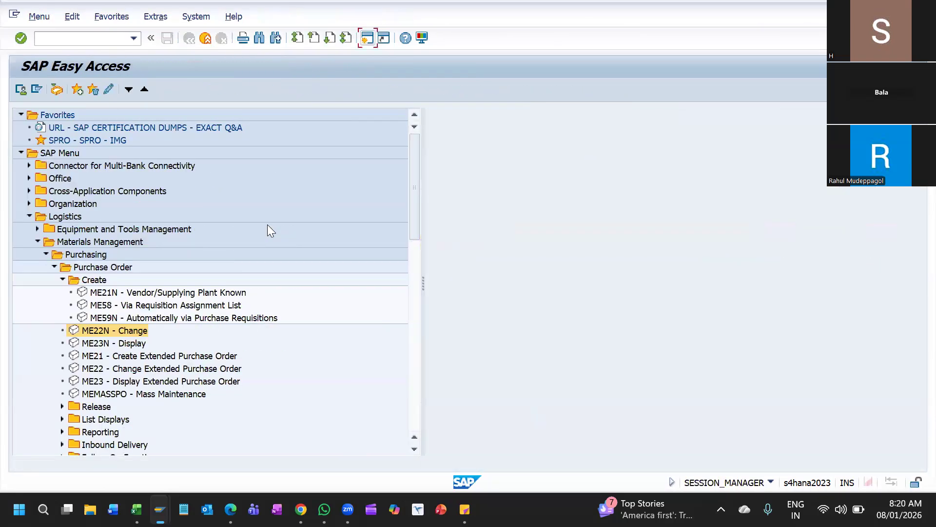
scroll(236, 276, "down", 1)
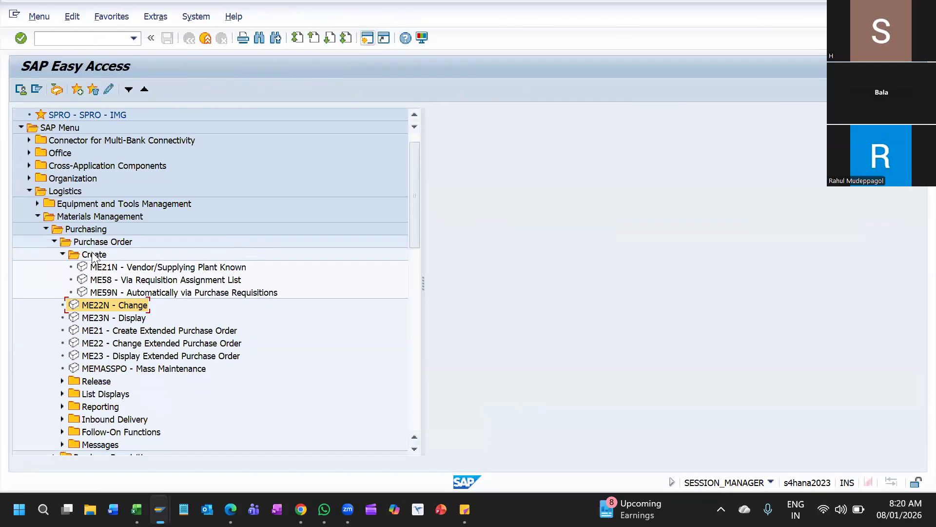
left_click(93, 254)
left_click(101, 306)
left_click(101, 318)
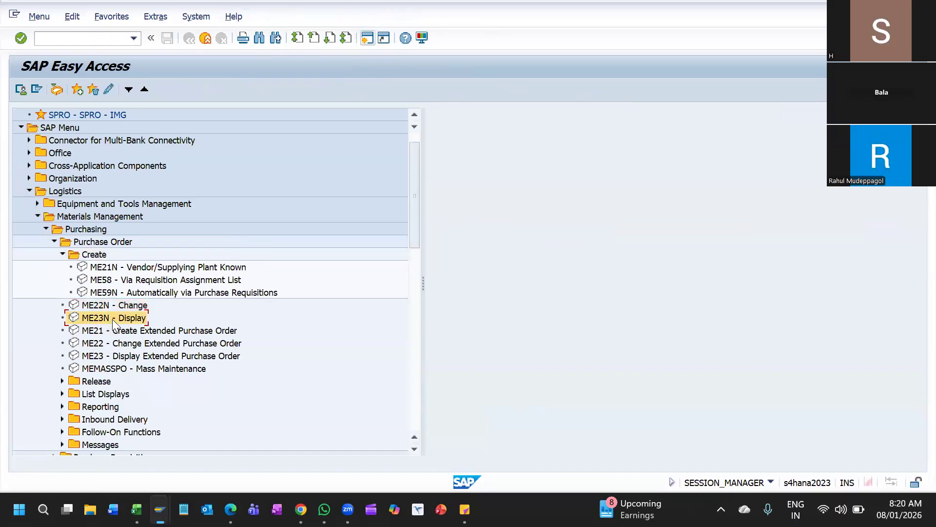
Step: Expand the List Displays folder under Purchase Order and select the ME2L By Vendor report
scroll(112, 318, "down", 3)
scroll(123, 294, "down", 1)
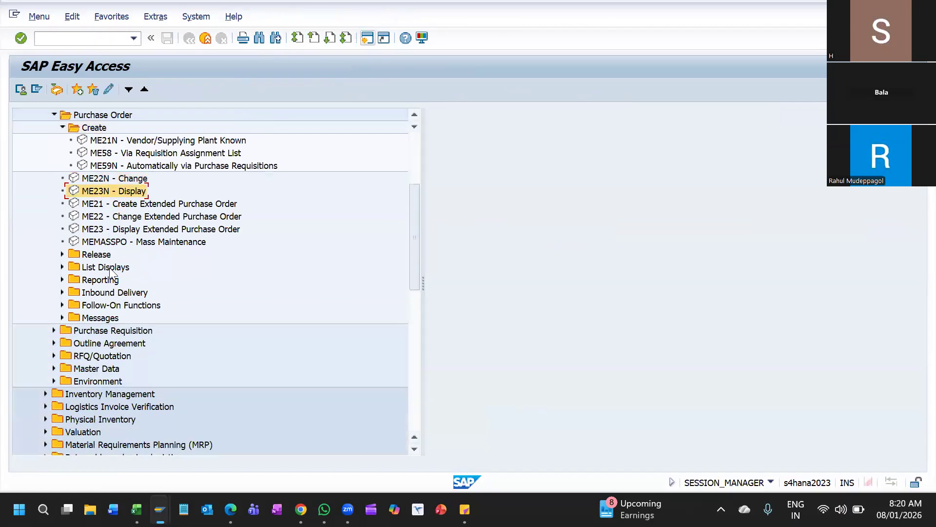
scroll(110, 273, "down", 1)
left_click(101, 229)
left_click(108, 216)
key("Down")
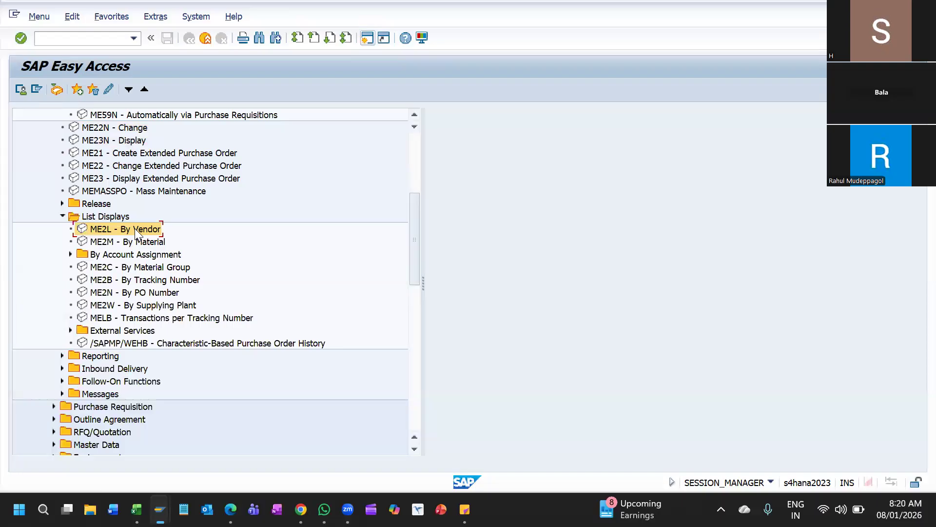
Step: Run the ME2L report for the prefilled 1TCS supplier, review its purchasing documents, and return to the SAP menu
double_click(134, 228)
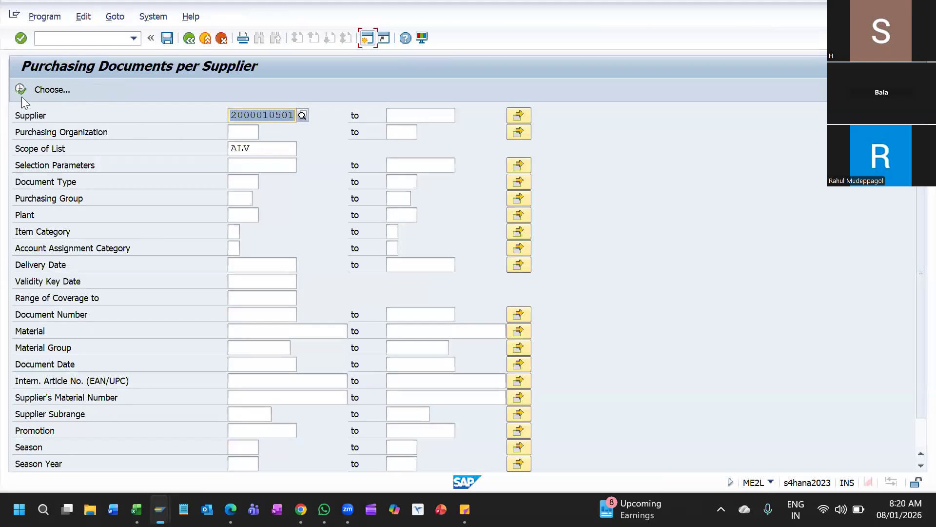
key("F8")
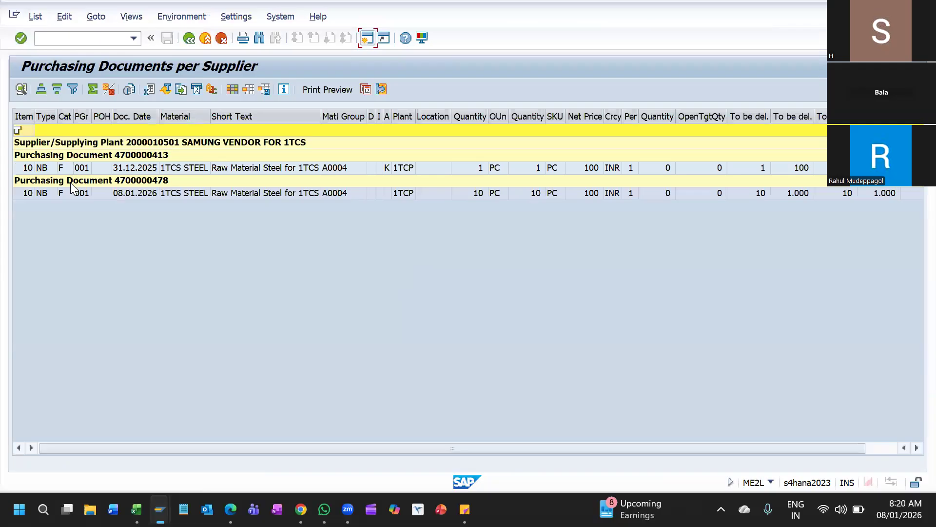
left_click(142, 157)
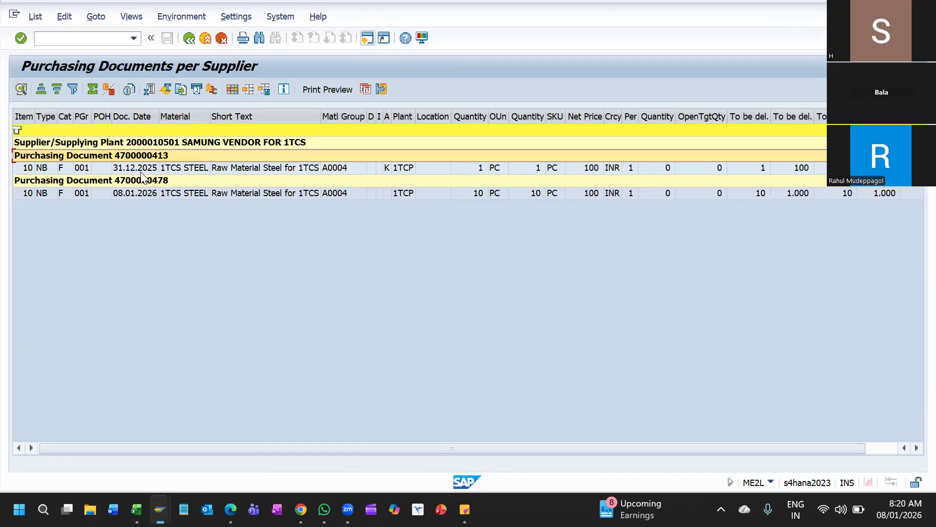
left_click(143, 180)
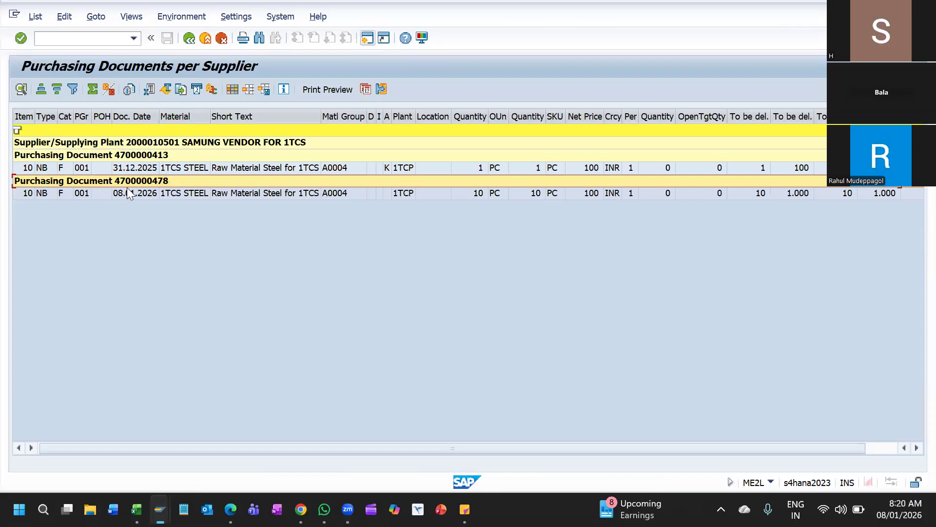
left_click(70, 143)
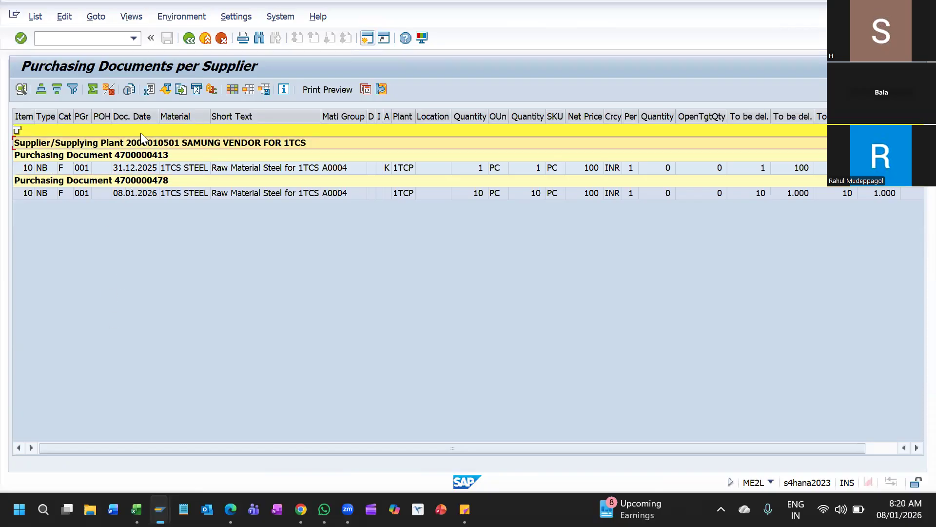
left_click(189, 39)
left_click(190, 39)
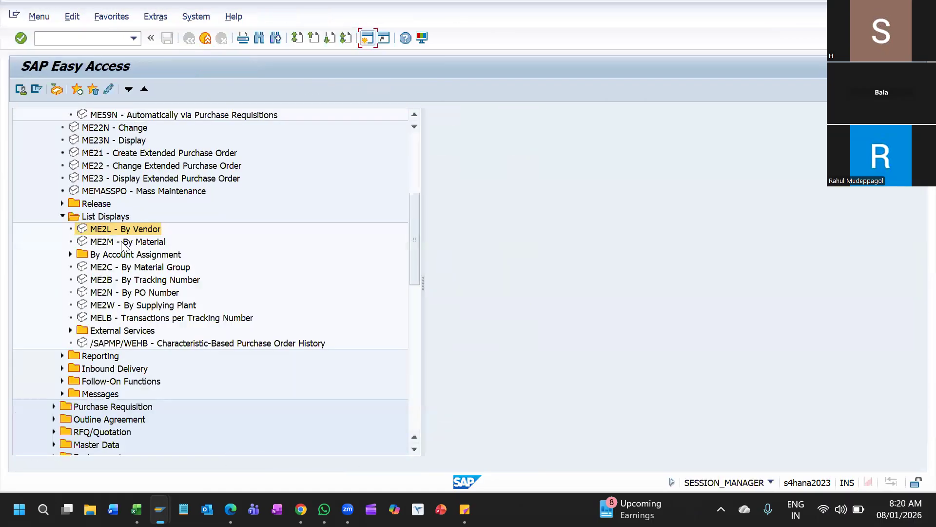
Step: Run the ME2M By Material report for plant 1TCP
left_click(122, 243)
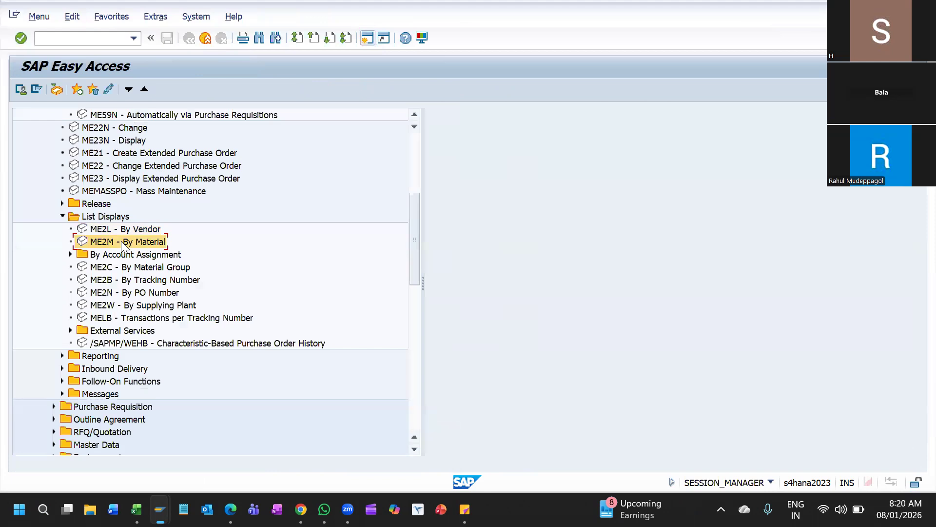
double_click(122, 243)
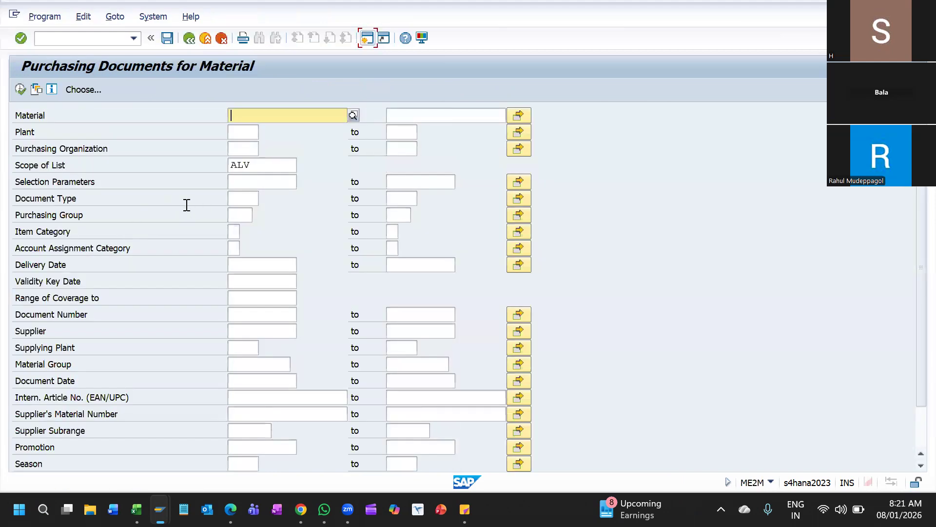
left_click(257, 133)
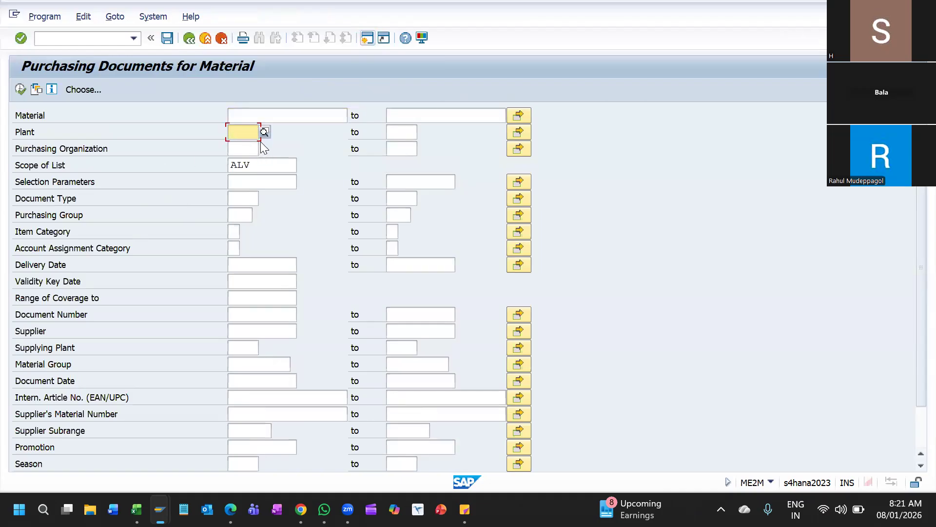
type("1T")
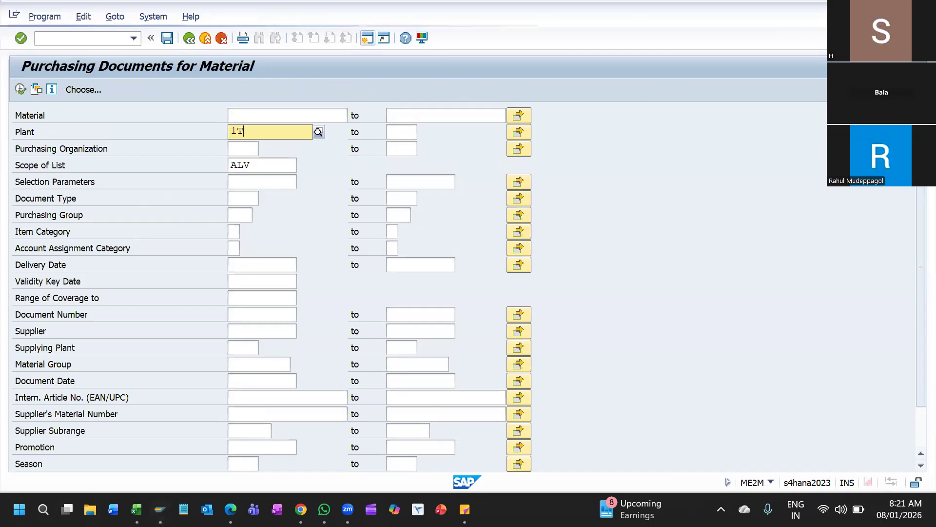
type("C")
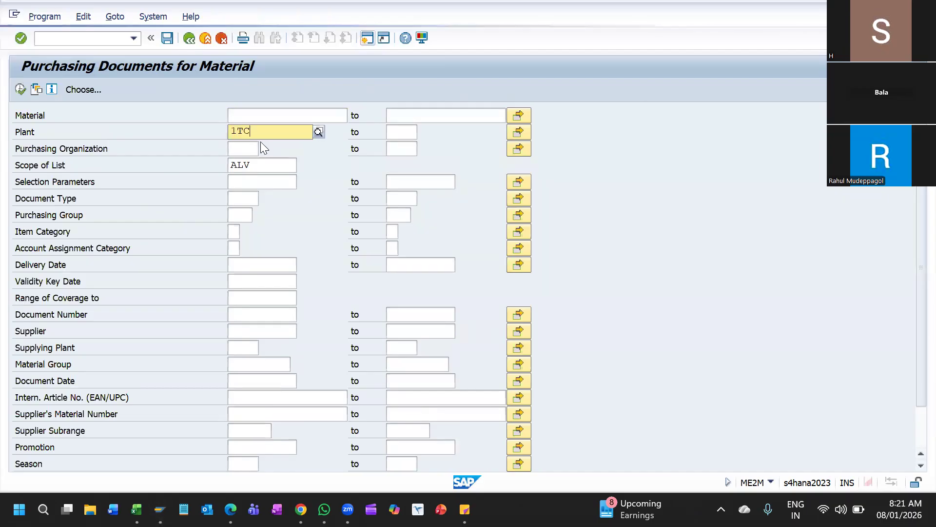
type("P")
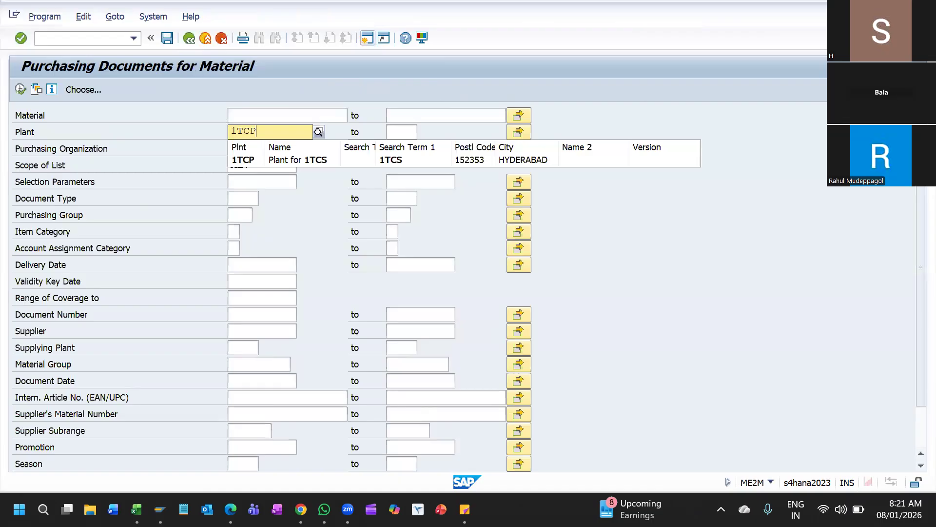
left_click(246, 159)
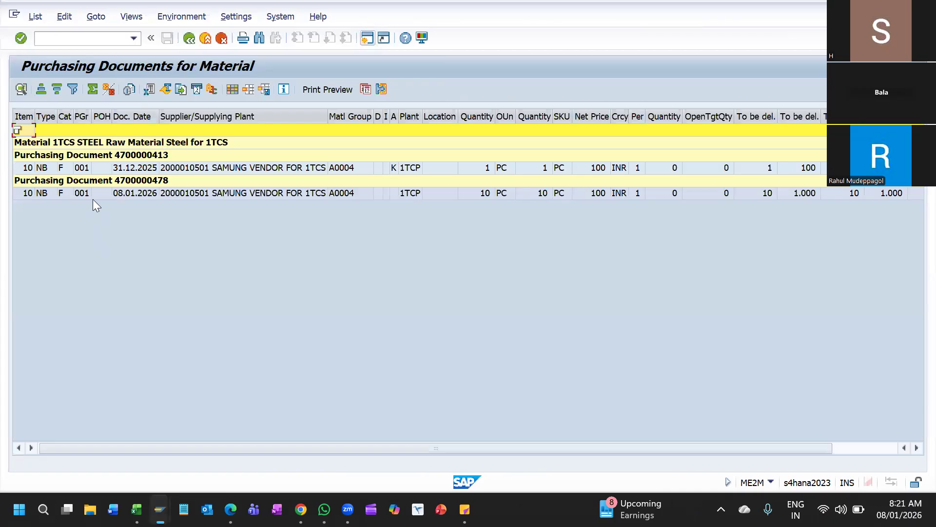
Step: Examine the purchasing documents listed for material 1TCS STEEL and return to the report's selection criteria
left_click(101, 144)
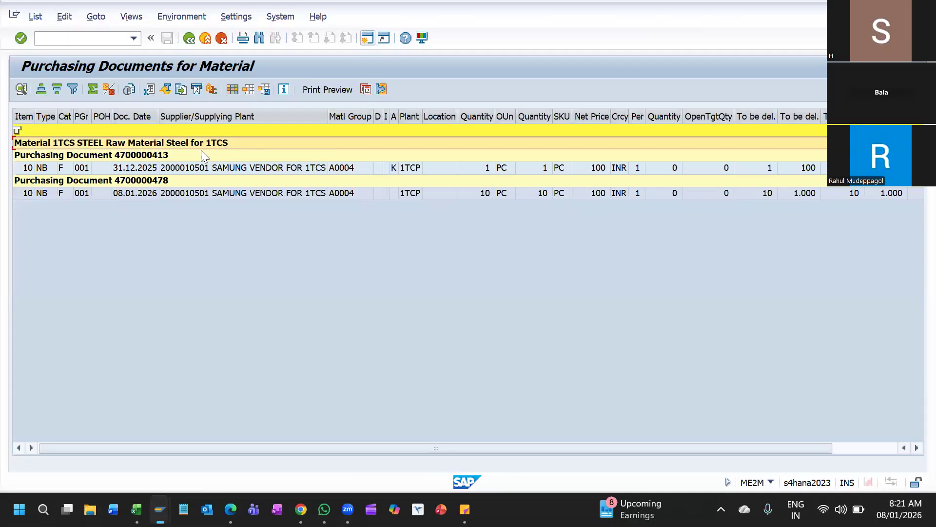
left_click(51, 184)
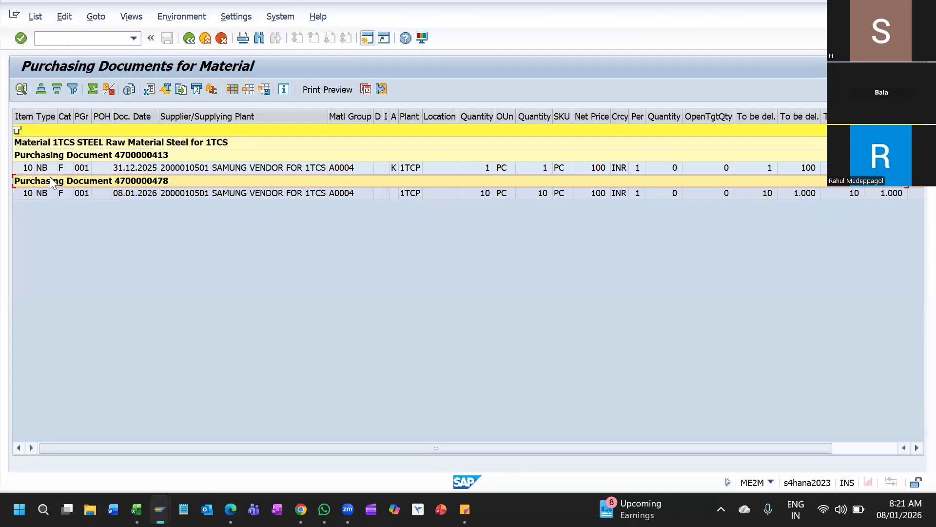
left_click(147, 143)
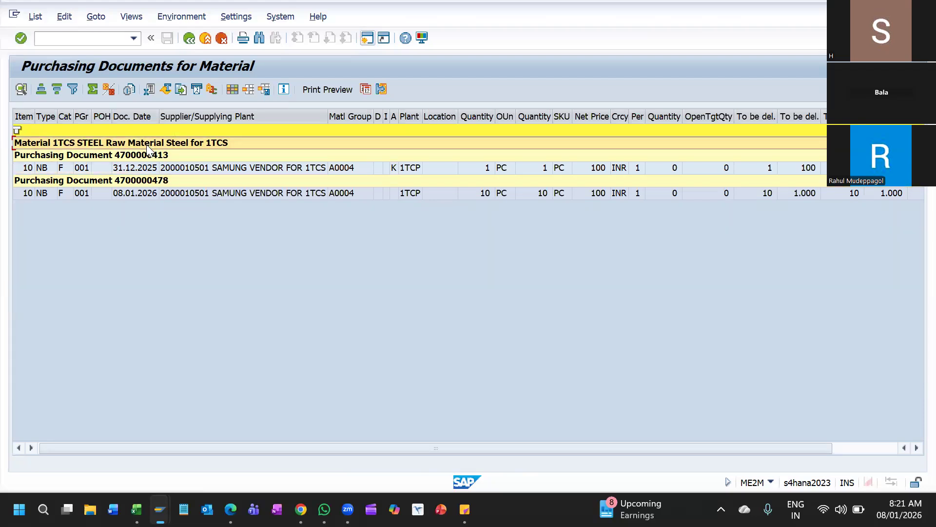
left_click(189, 39)
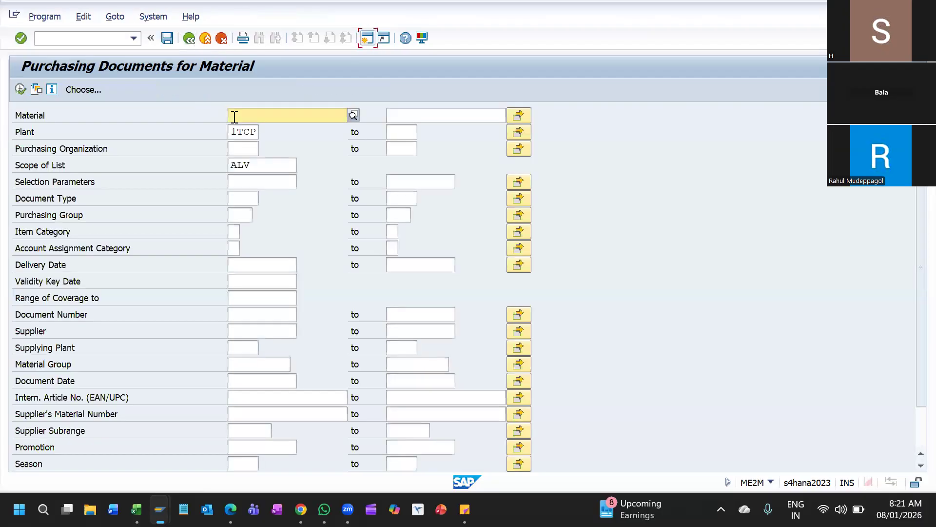
Step: View the multiple selection options for Material, close them without entries, and leave the ME2M report
left_click(518, 116)
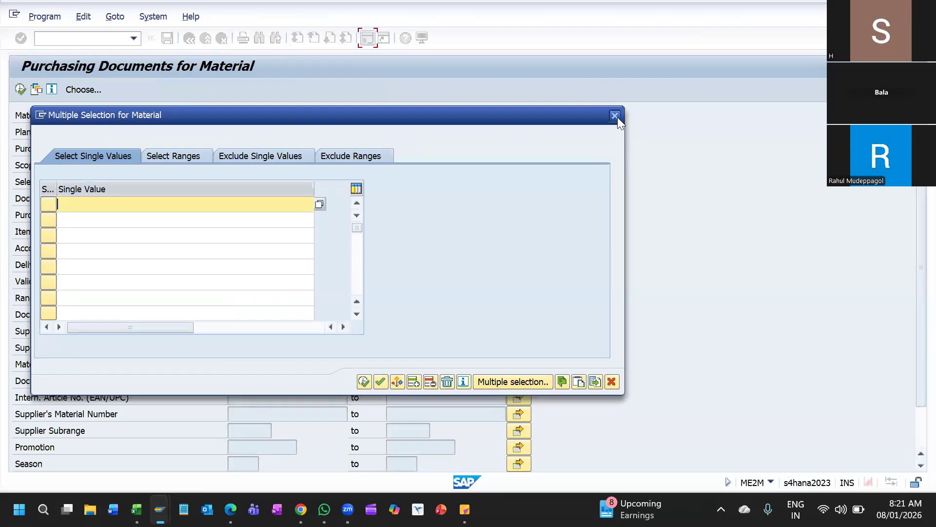
left_click(615, 116)
left_click(189, 38)
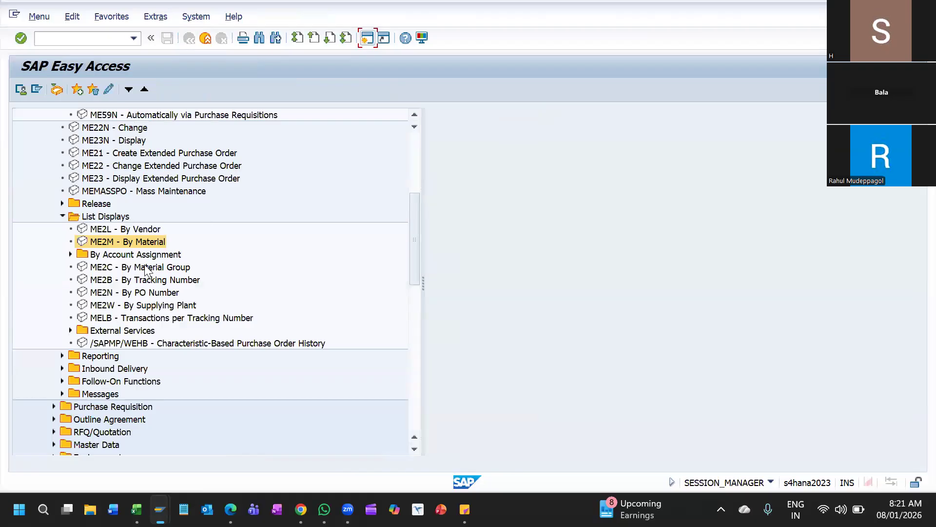
Step: Expand the purchase order Reporting folder to review its transactions and collapse it again
scroll(140, 273, "down", 2)
left_click(62, 305)
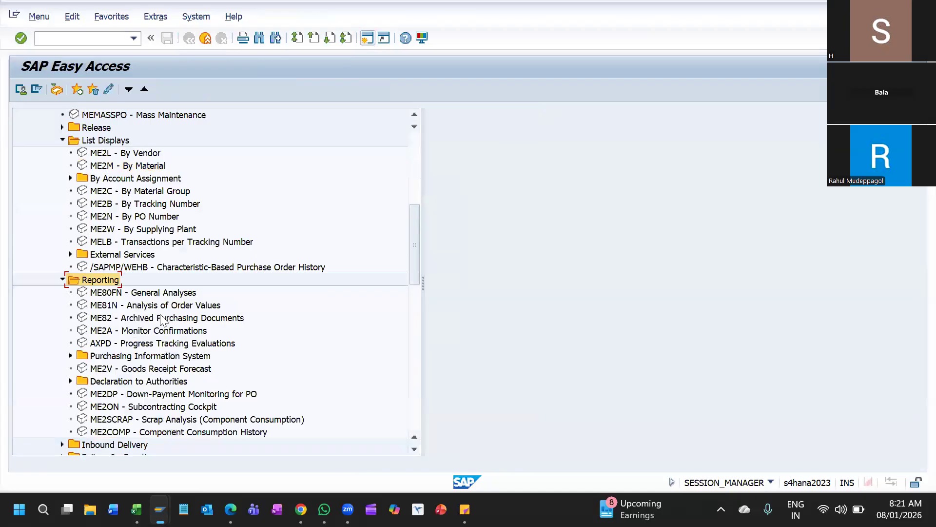
left_click(62, 279)
scroll(84, 319, "down", 1)
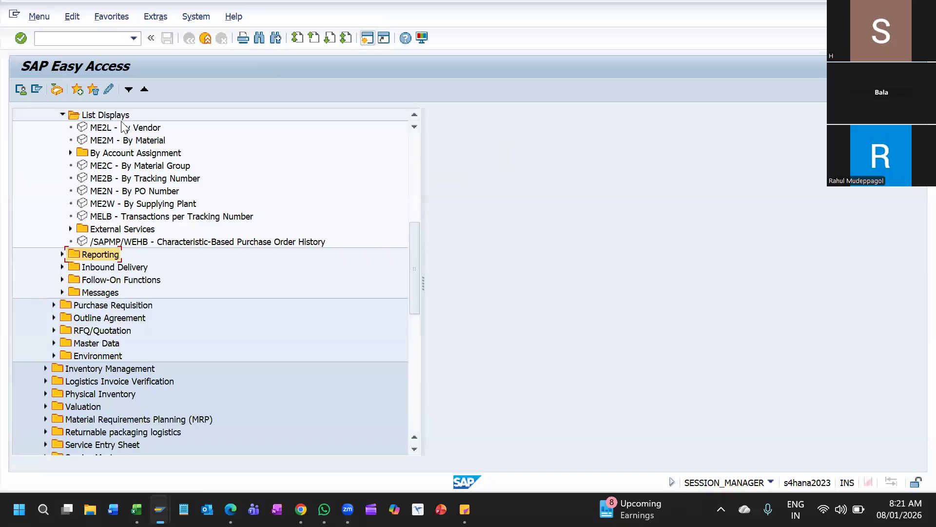
Step: Run the MELB Transactions per Tracking Number report for plant 1TCP and leave it
left_click(118, 215)
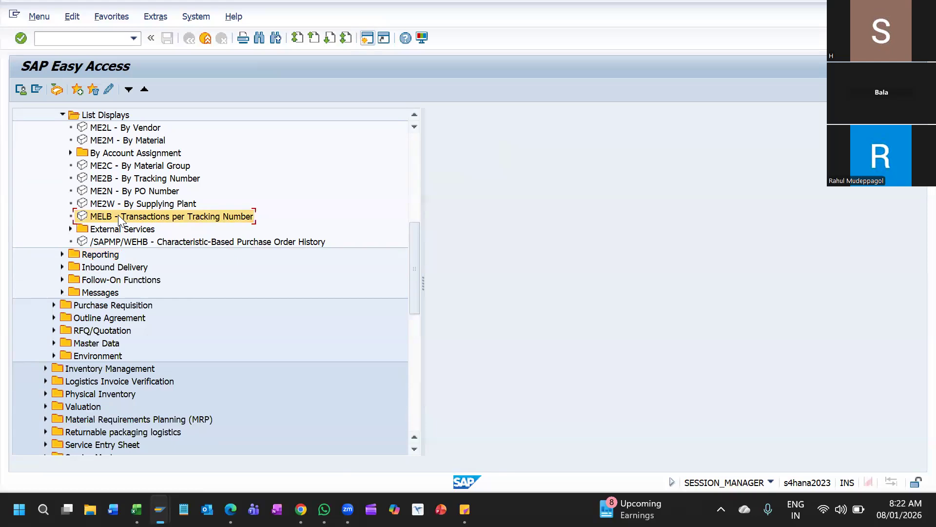
double_click(158, 216)
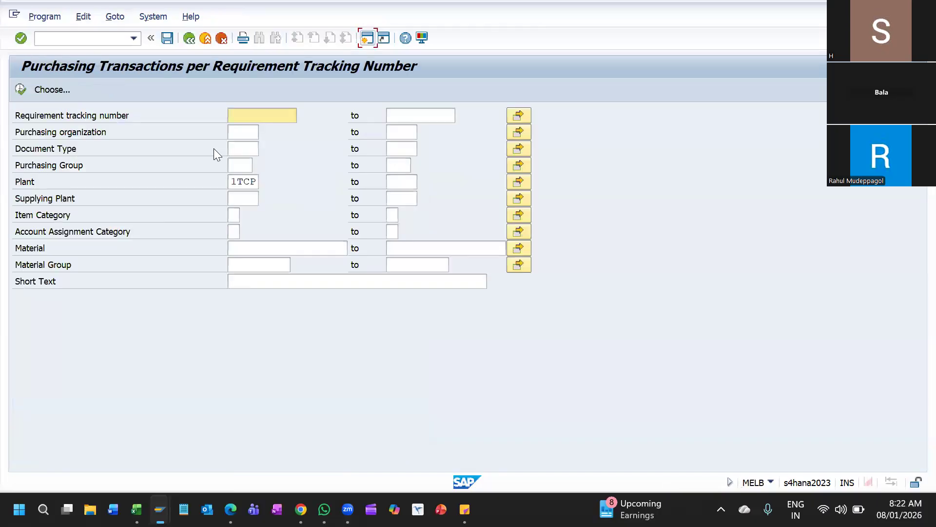
left_click(242, 136)
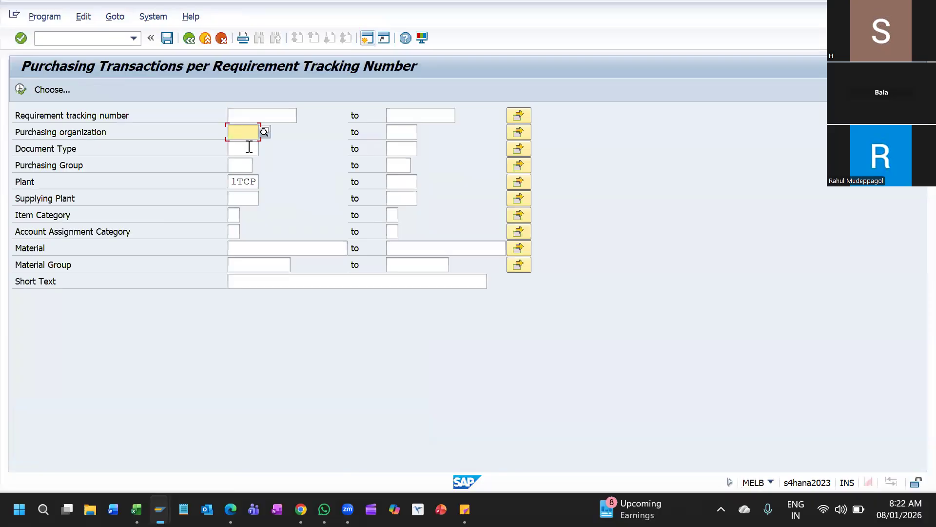
left_click(24, 91)
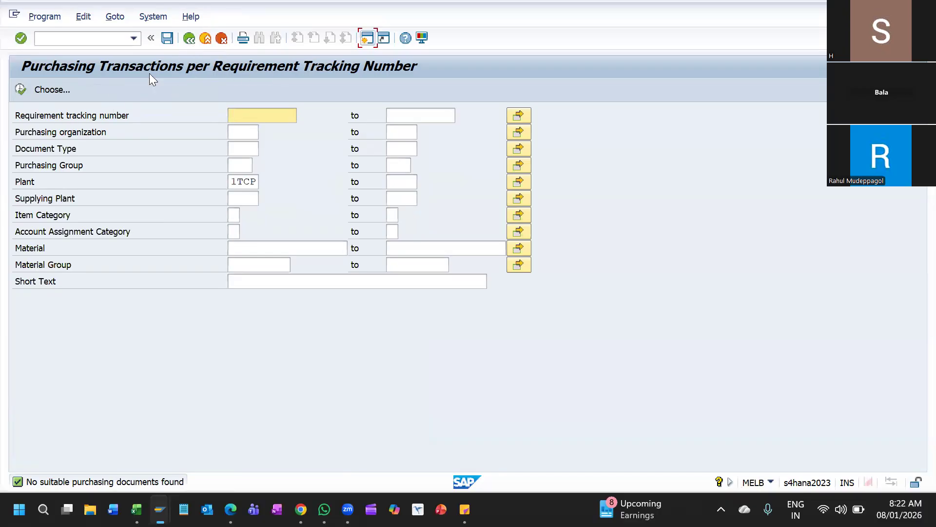
left_click(189, 40)
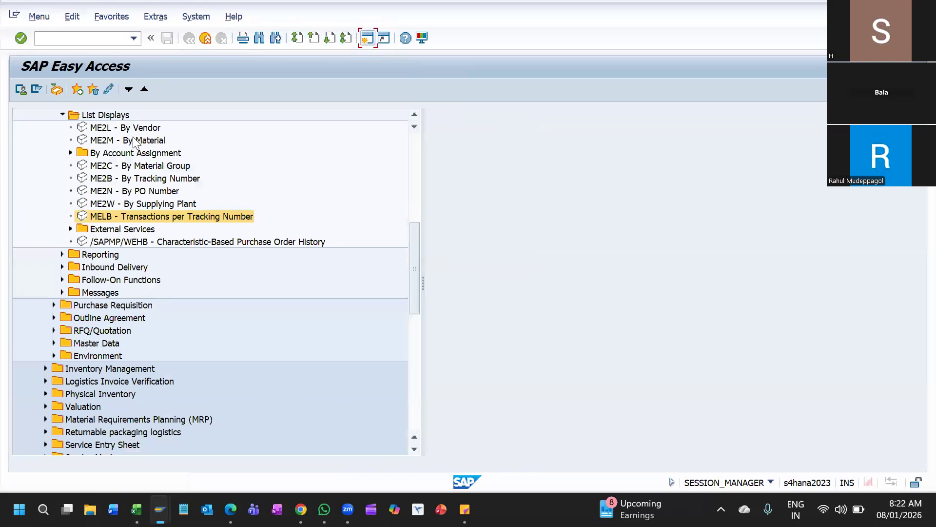
Step: Examine the purchase order list display transactions by vendor, material, material group and tracking number, comparing ME2B with MELB
left_click(136, 129)
left_click(136, 141)
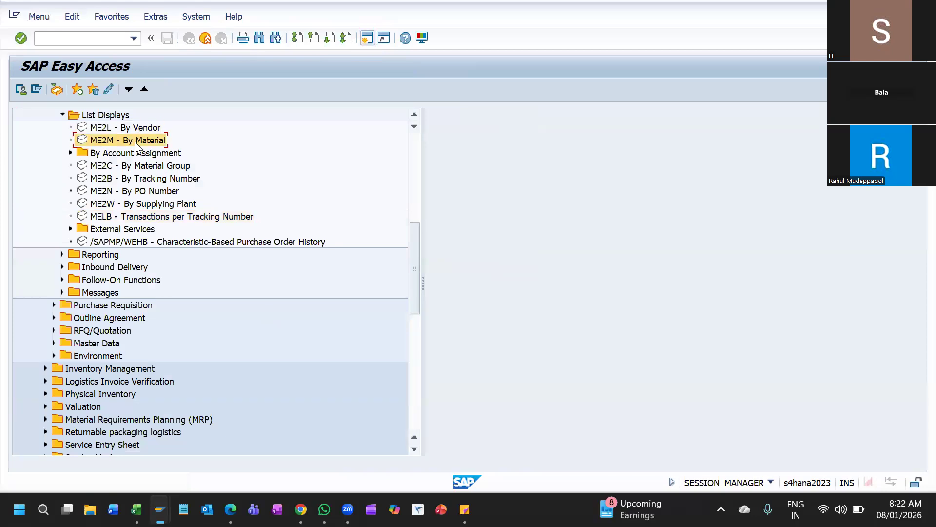
left_click(138, 128)
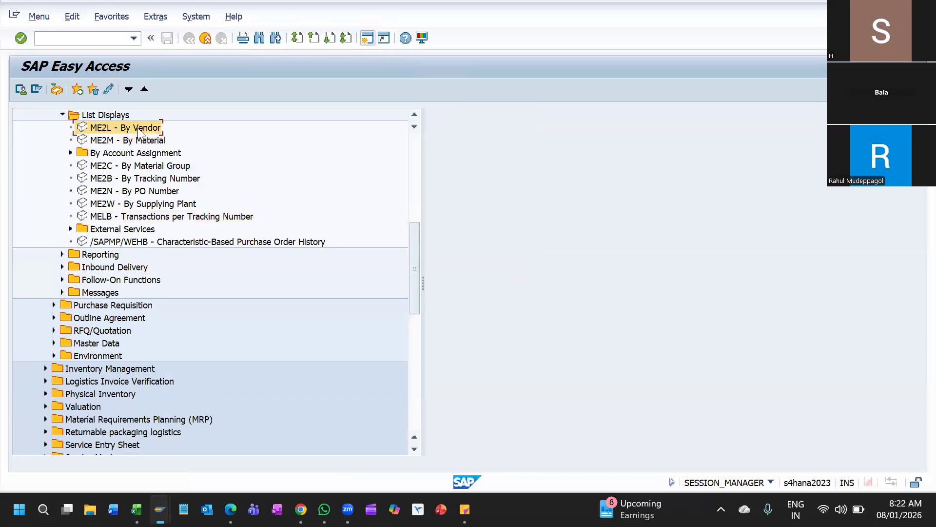
left_click(139, 165)
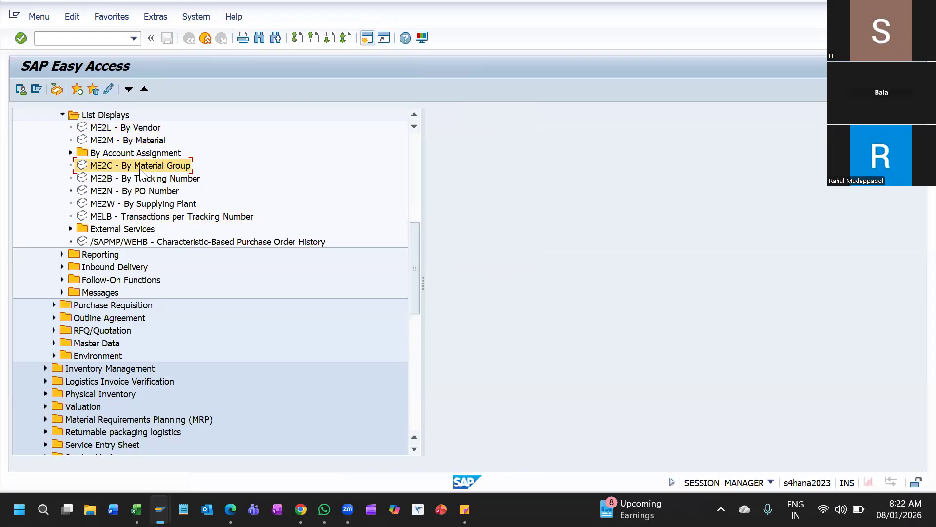
left_click(156, 178)
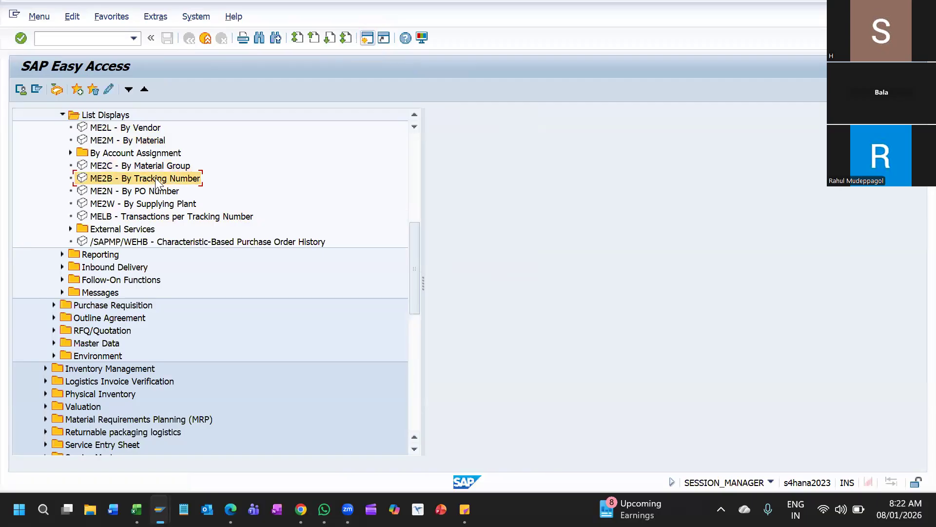
left_click(153, 219)
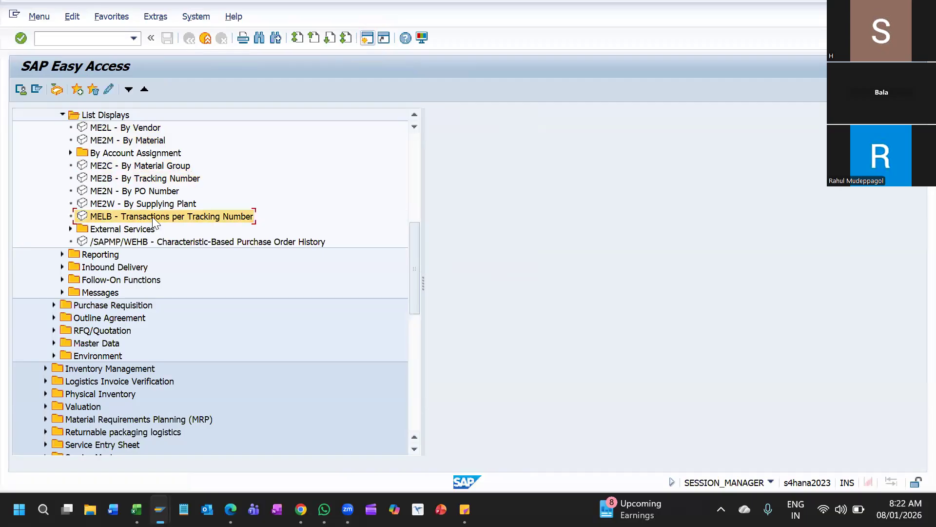
left_click(162, 179)
left_click(159, 217)
left_click(160, 179)
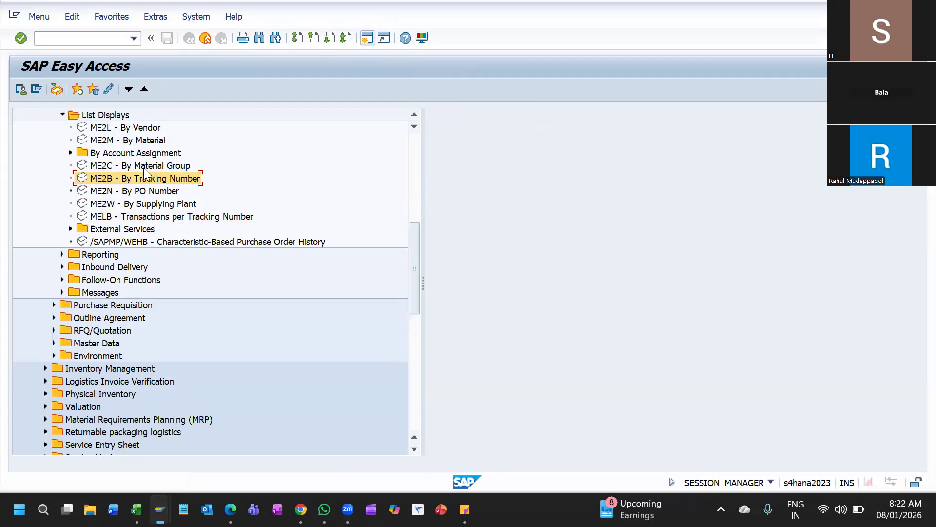
Step: Open the ME2K General account assignment report, try K as the cost center, and clear that entry
left_click(71, 153)
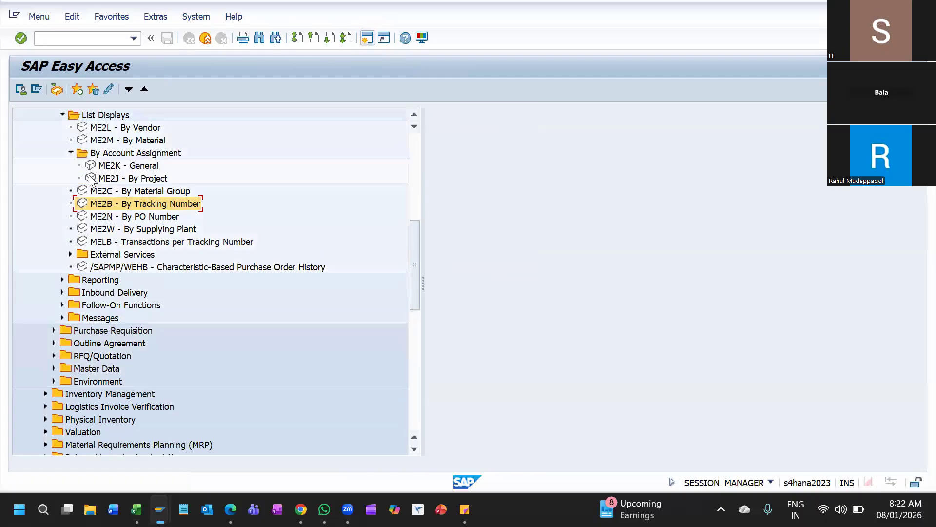
double_click(135, 165)
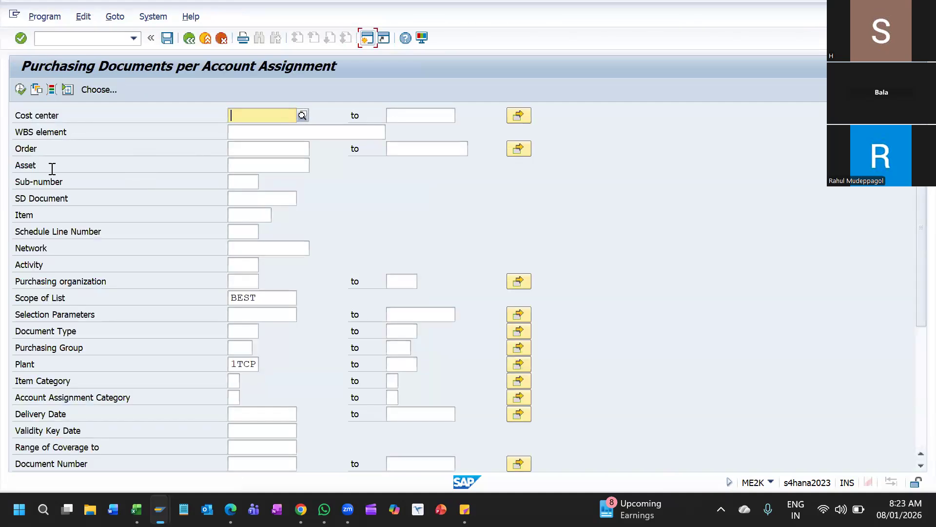
type("K")
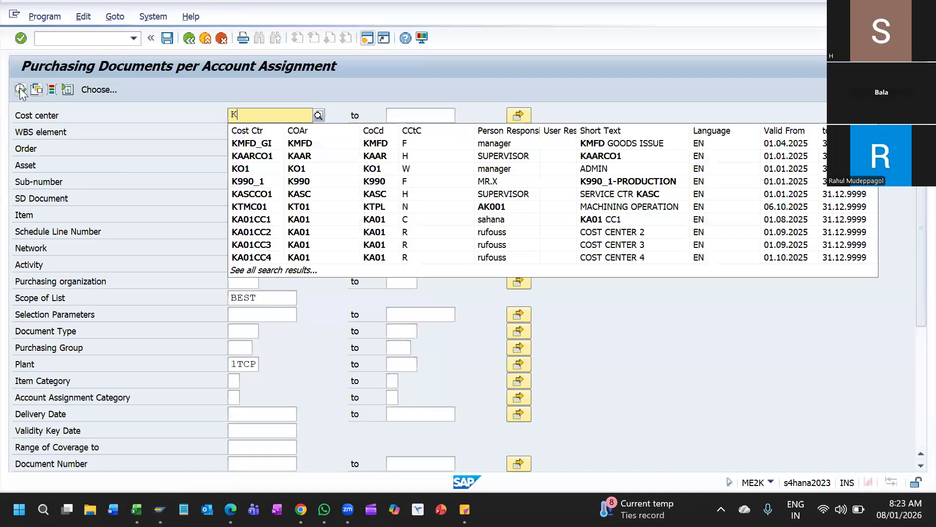
left_click(205, 115)
left_click(253, 115)
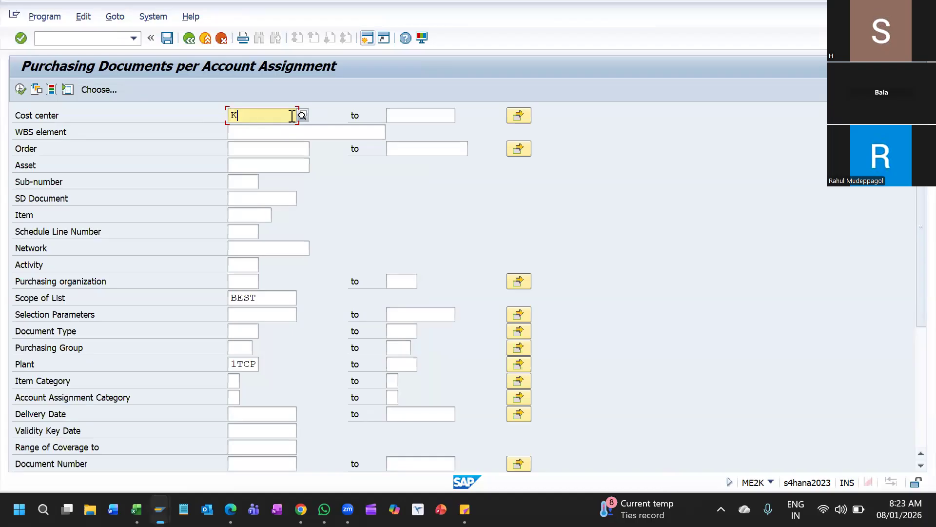
key("BackSpace")
Step: Try to run the ME2K report for plant 1TCP with account assignment category K
scroll(232, 369, "down", 1)
left_click(54, 331)
left_click(235, 345)
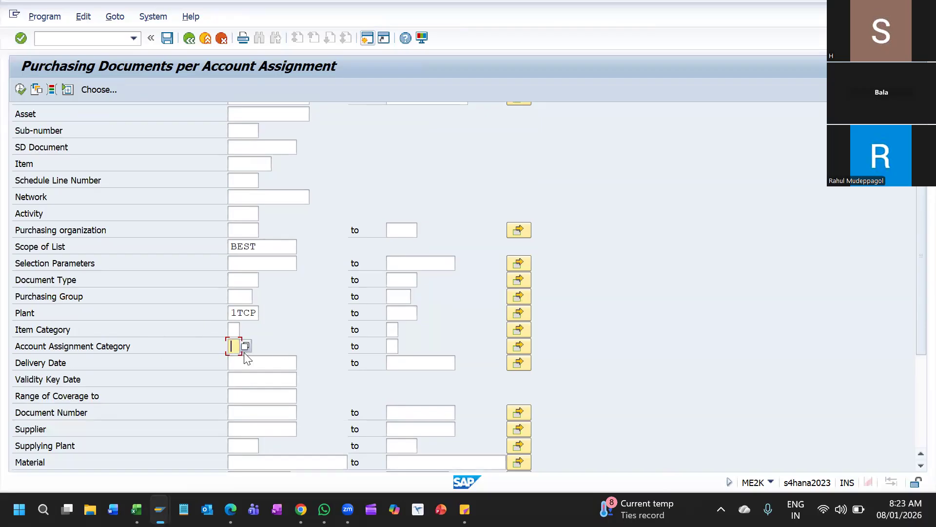
type("K")
left_click(20, 89)
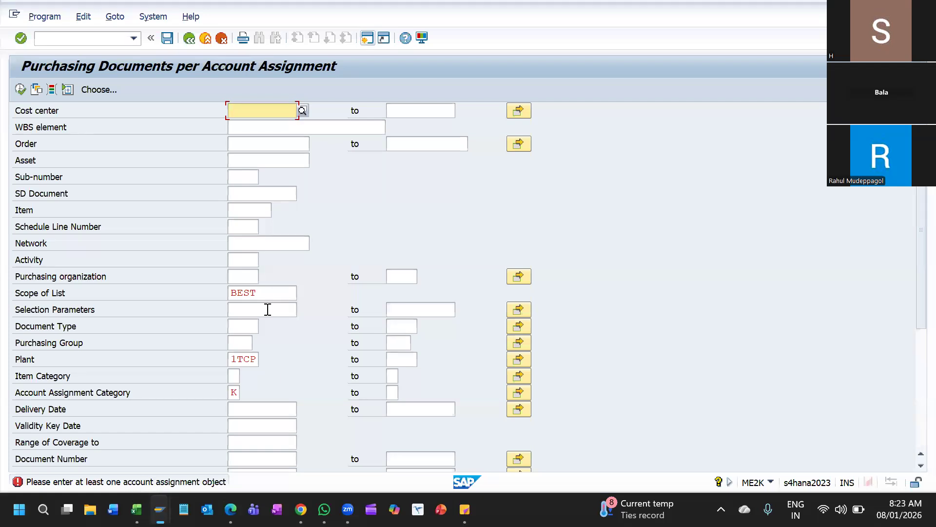
Step: Look up the available cost centers without restrictions, close the list without a selection, and leave the ME2K report
left_click(303, 112)
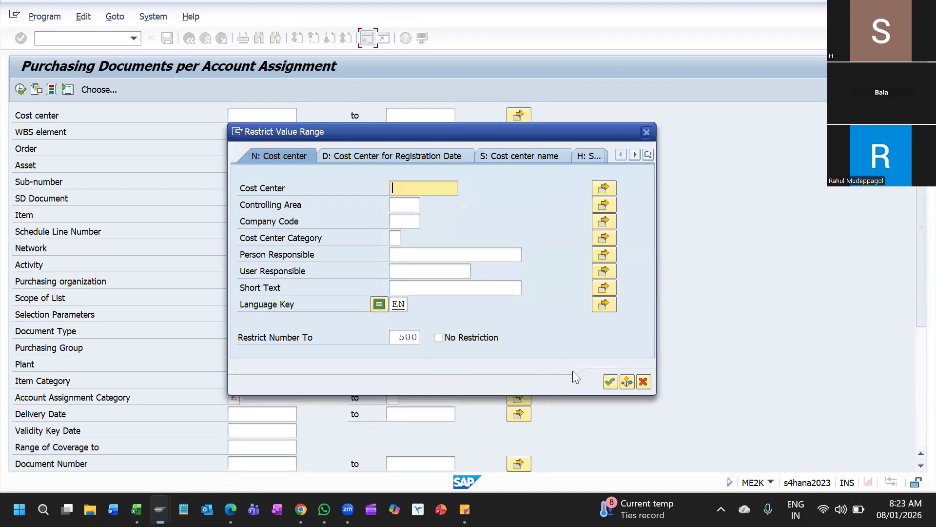
left_click(610, 382)
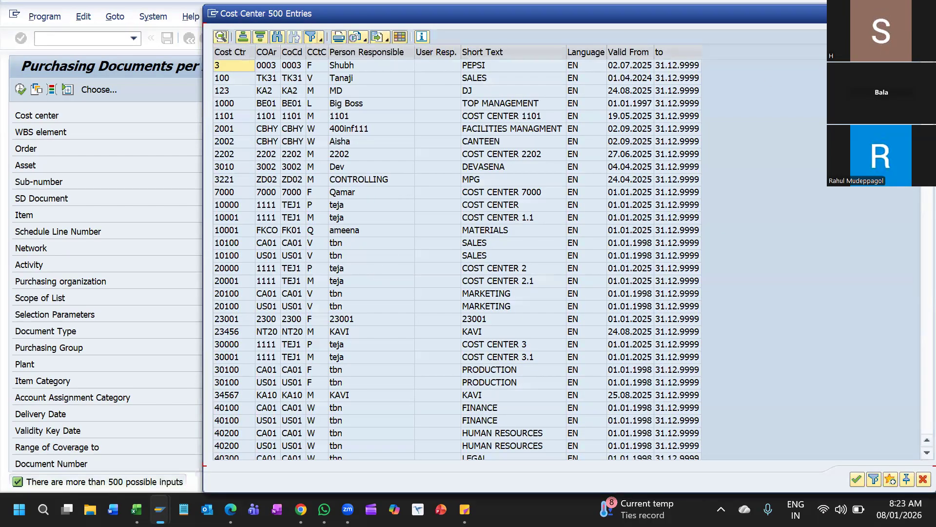
double_click(407, 116)
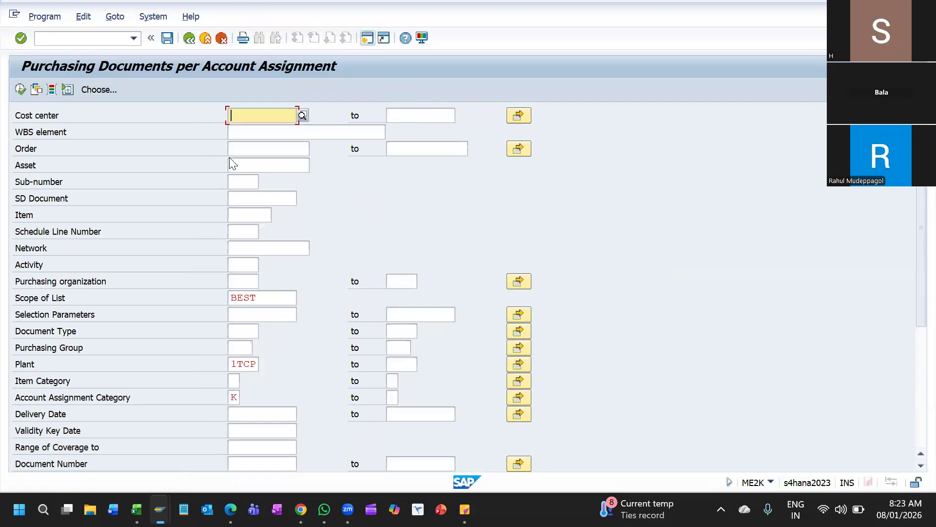
left_click(222, 38)
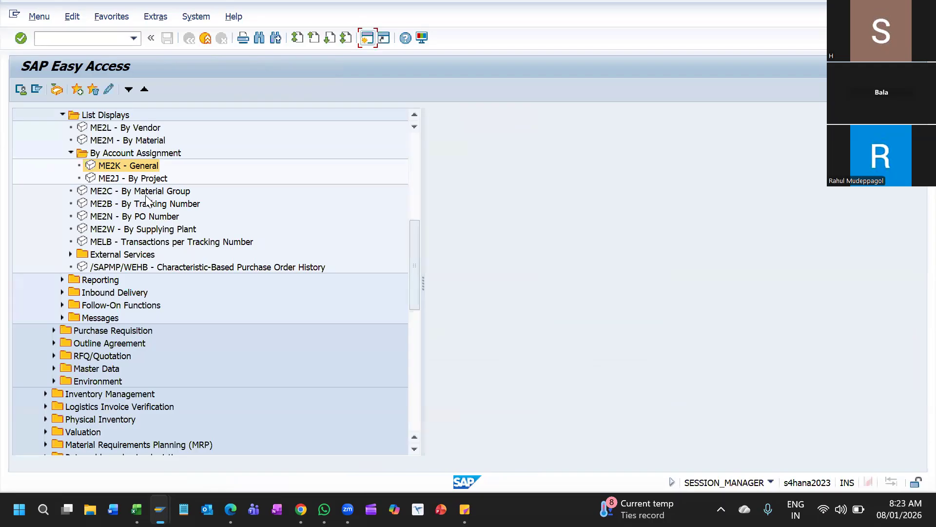
Step: Check the contents of the External Services, Reporting and Environment folders and collapse each one again
scroll(151, 200, "up", 1)
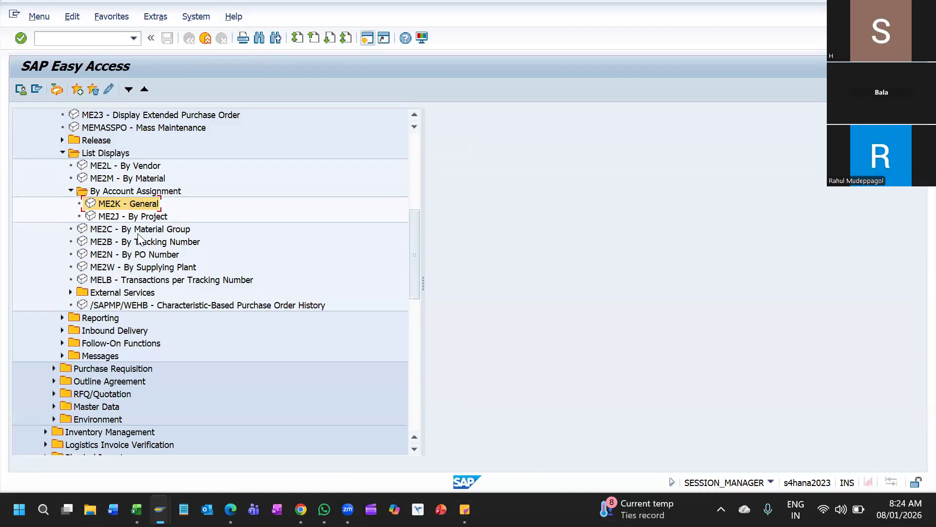
scroll(139, 249, "down", 1)
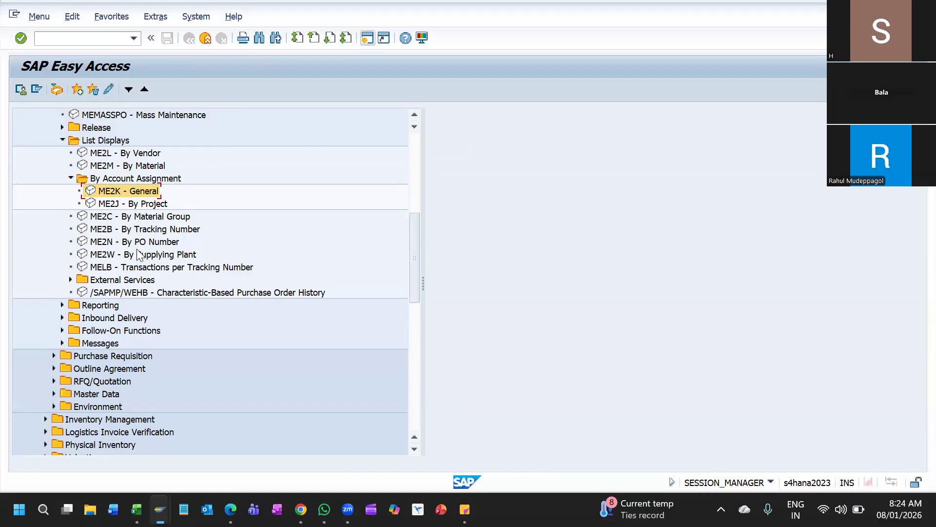
left_click(70, 280)
left_click(70, 280)
left_click(62, 305)
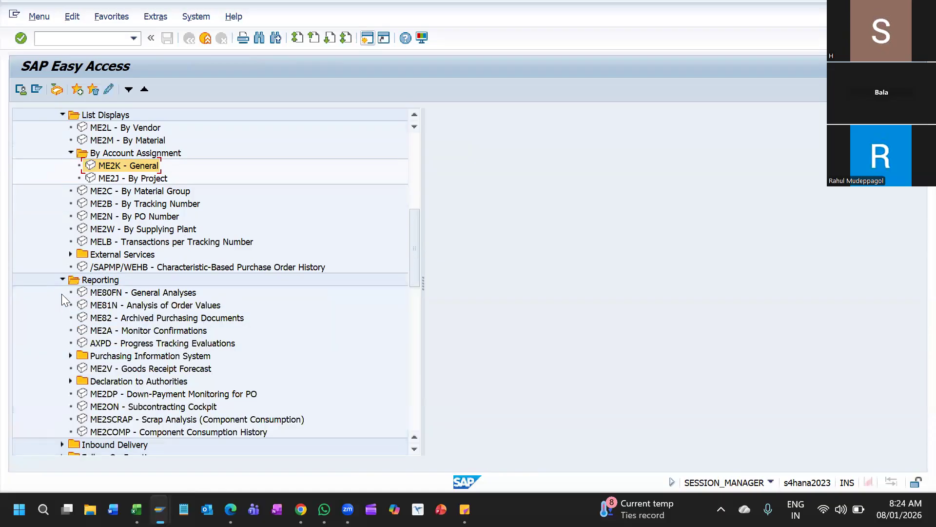
left_click(63, 279)
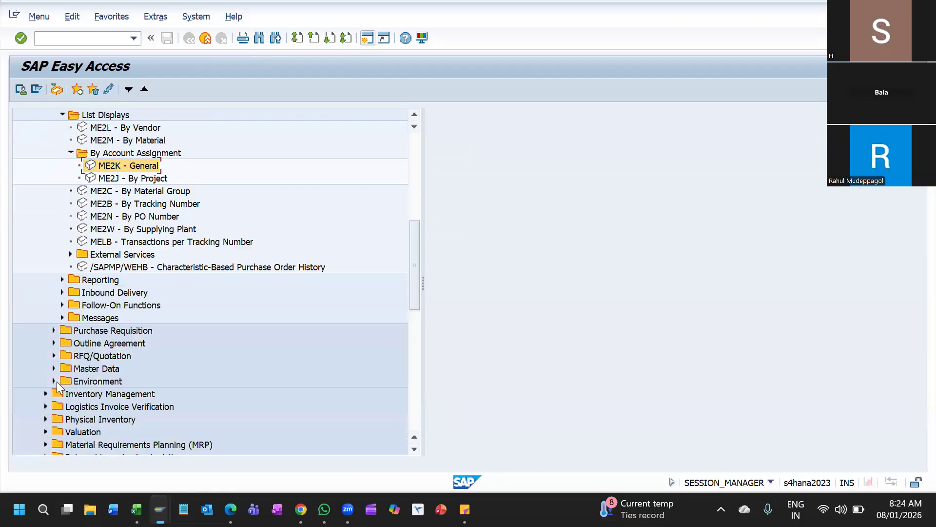
left_click(54, 380)
scroll(115, 386, "down", 2)
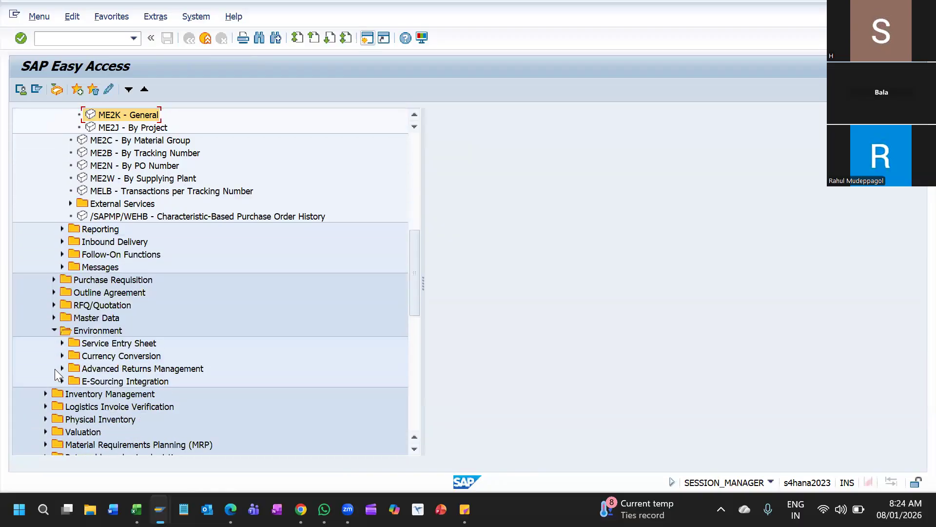
left_click(55, 331)
Step: Expand Information Systems down through Logistics, Purchasing and Purchasing Documents to the Purchase Orders reports
scroll(88, 380, "down", 10)
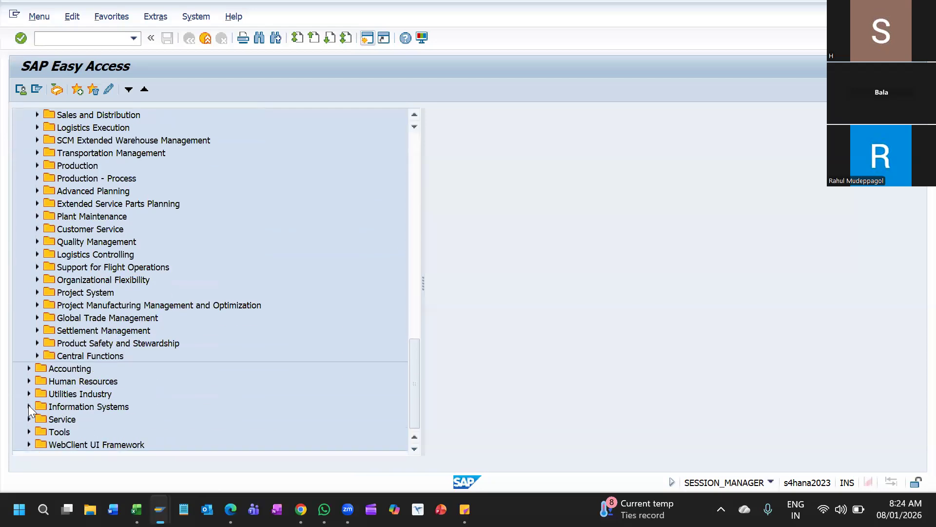
left_click(29, 406)
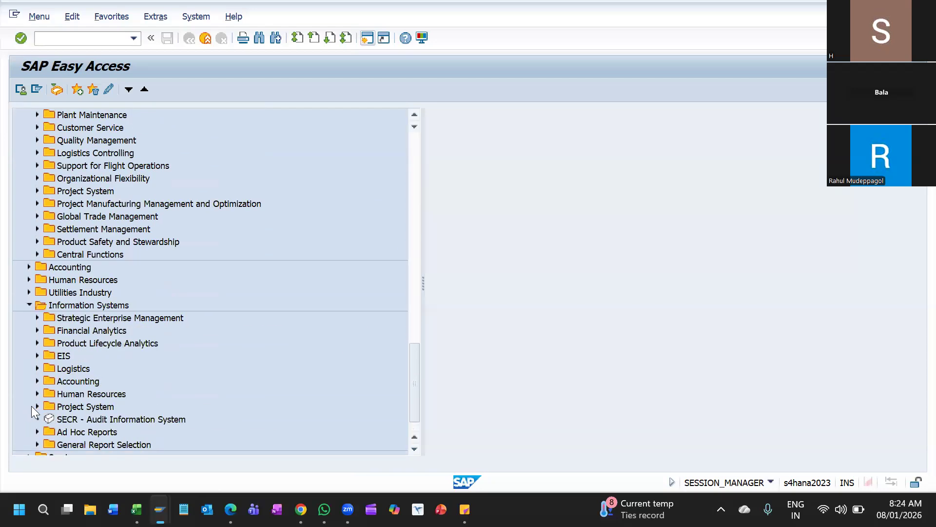
left_click(37, 368)
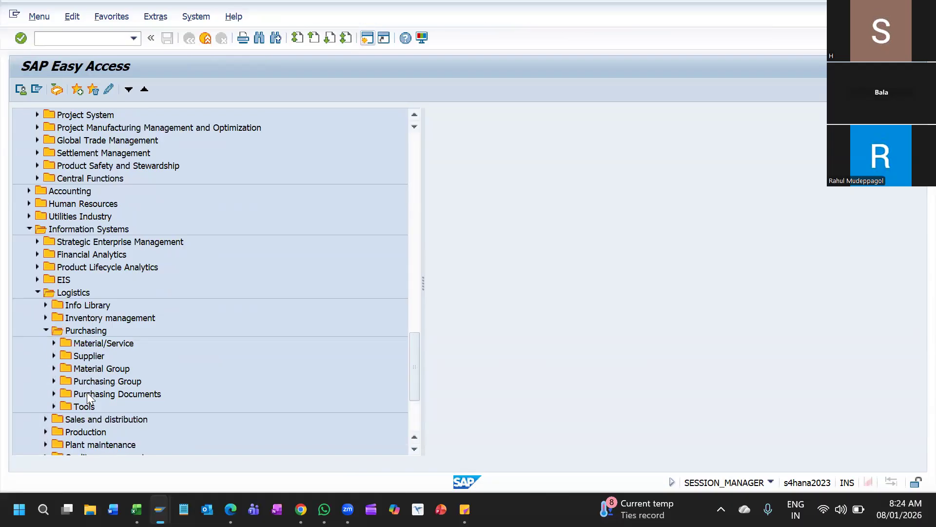
scroll(86, 392, "down", 2)
left_click(52, 319)
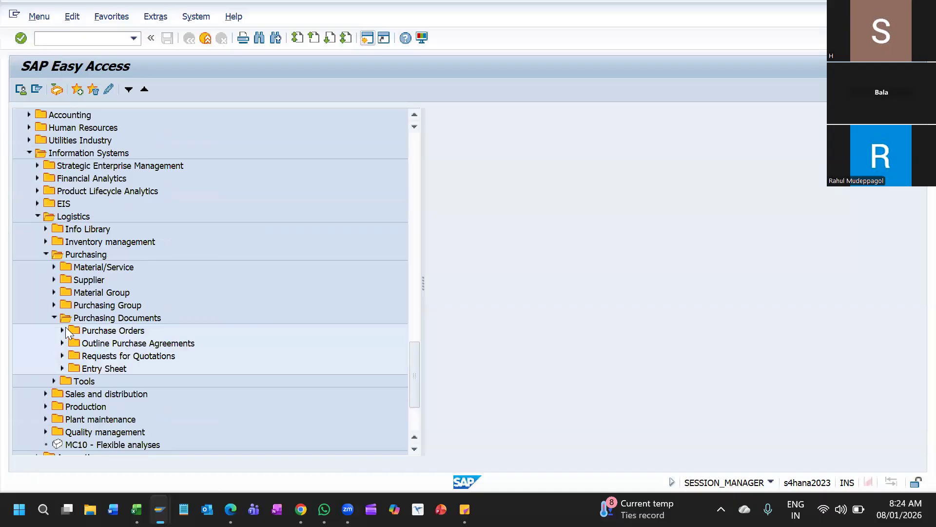
left_click(62, 330)
scroll(137, 354, "down", 2)
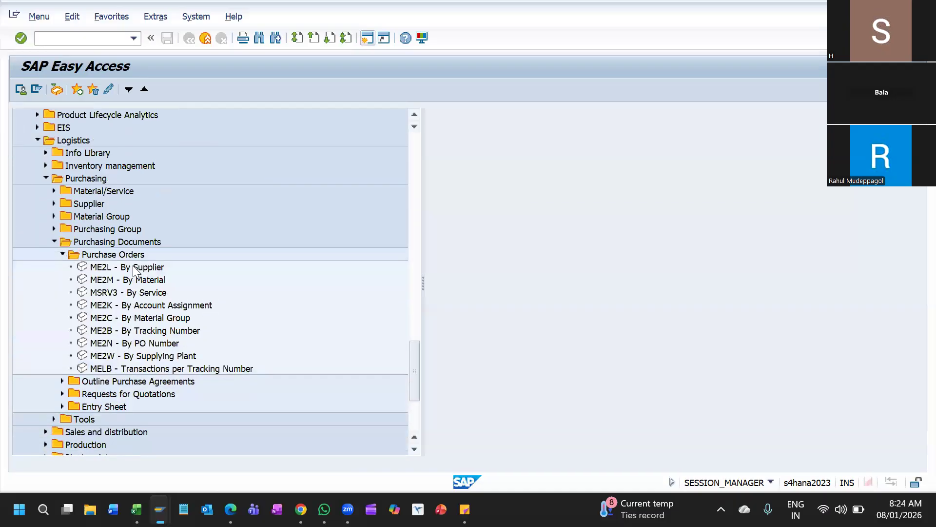
Step: Examine the ME2L By Supplier and ME2M By Material reports under Information Systems and return to the Materials Management folders
left_click(134, 267)
left_click(135, 281)
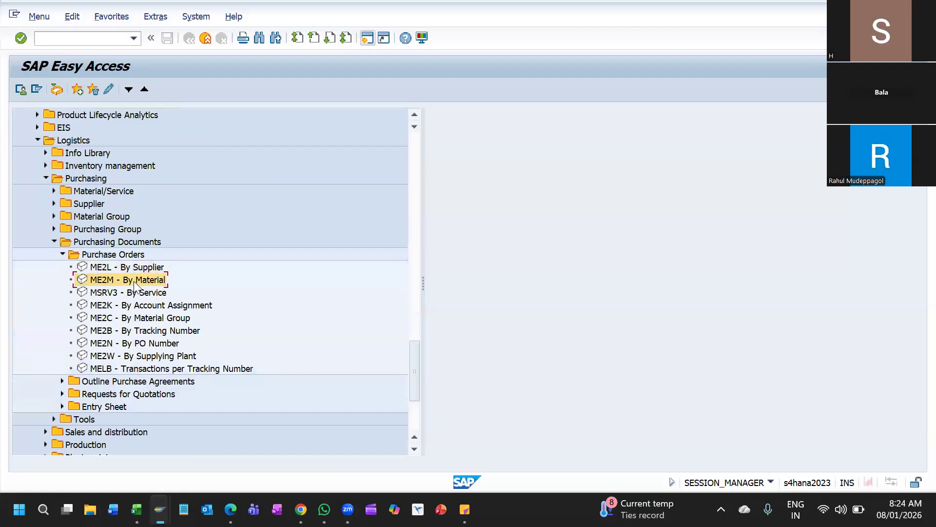
left_click(117, 267)
scroll(119, 268, "up", 4)
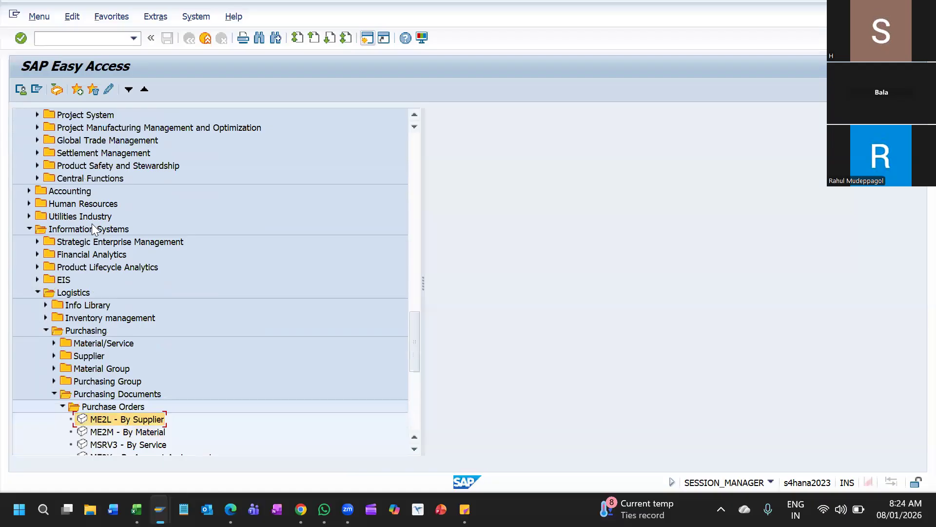
left_click(69, 229)
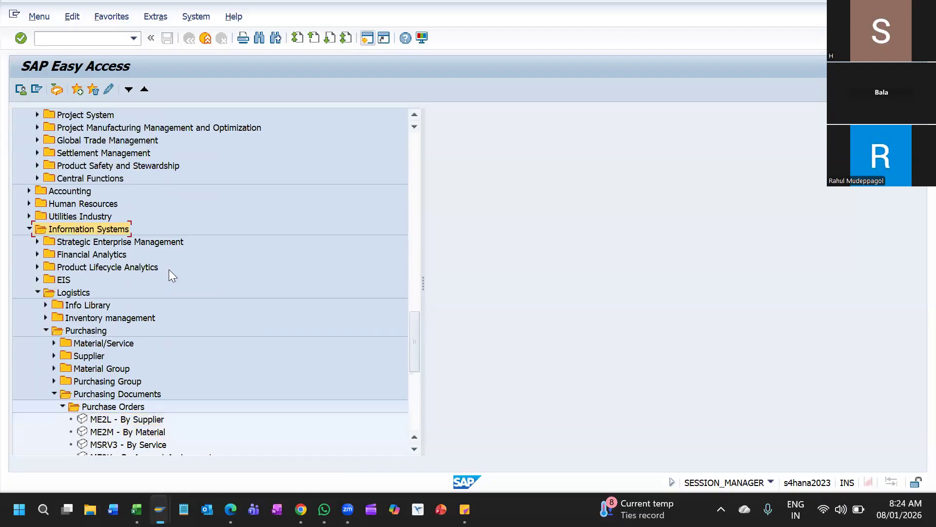
scroll(169, 269, "up", 2)
scroll(170, 271, "up", 14)
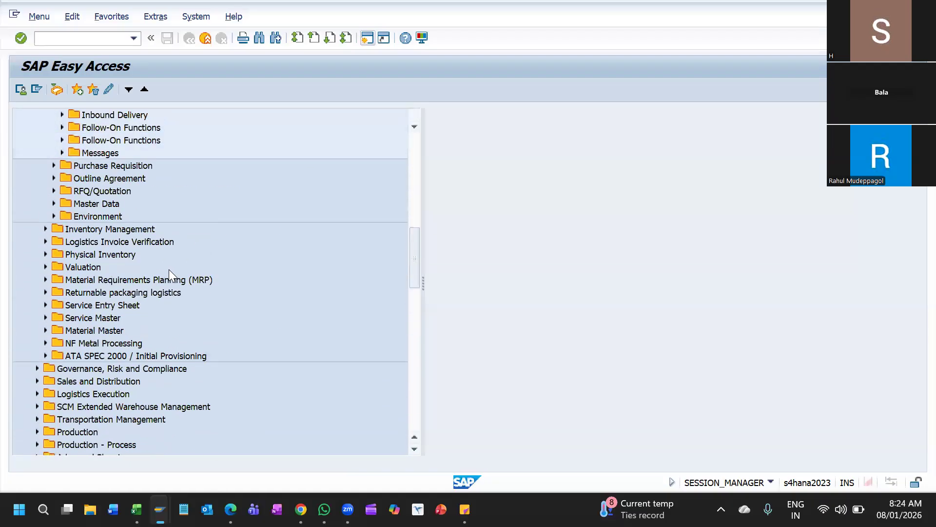
Step: Collapse the Materials Management folder under Logistics
scroll(169, 270, "up", 1)
scroll(125, 205, "up", 3)
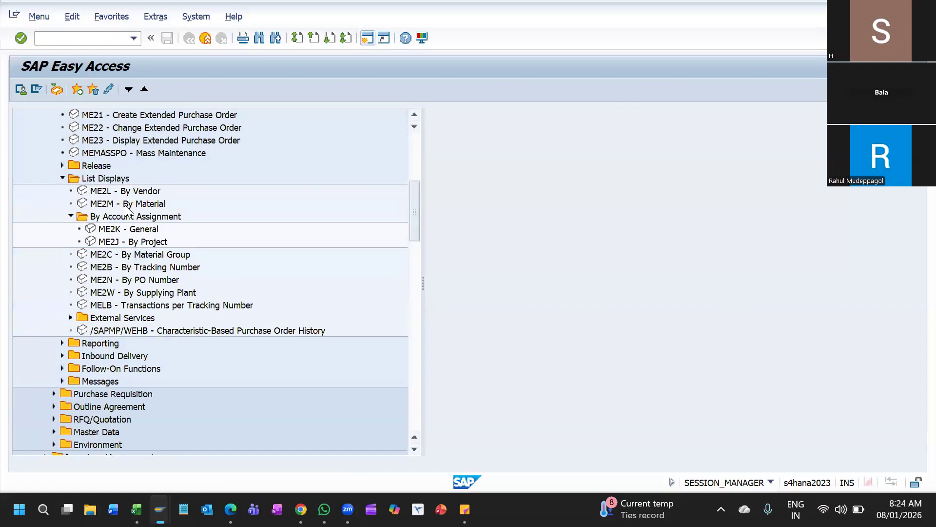
scroll(119, 203, "up", 2)
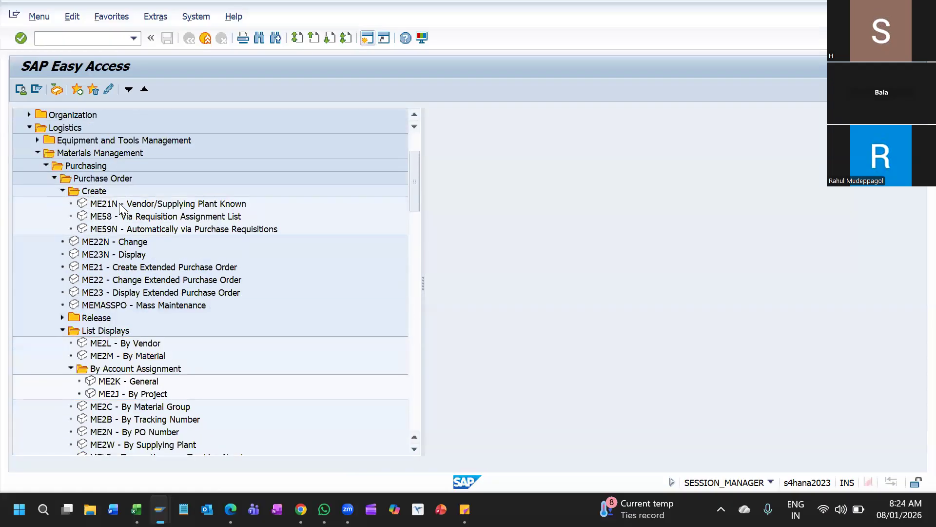
left_click(37, 153)
Step: Expand Material/Service under the Information Systems Purchasing folder, check the reports in its Material folder, and collapse Material again
scroll(81, 331, "down", 5)
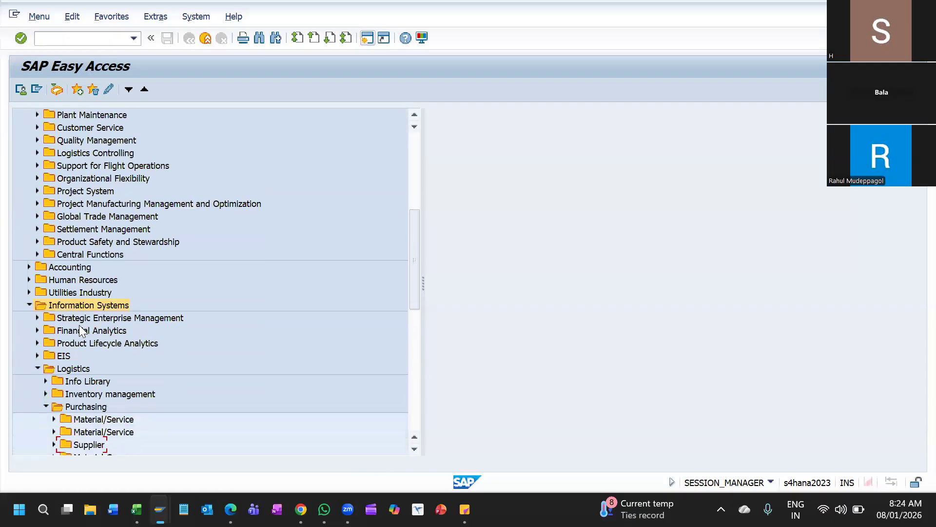
scroll(98, 292, "down", 2)
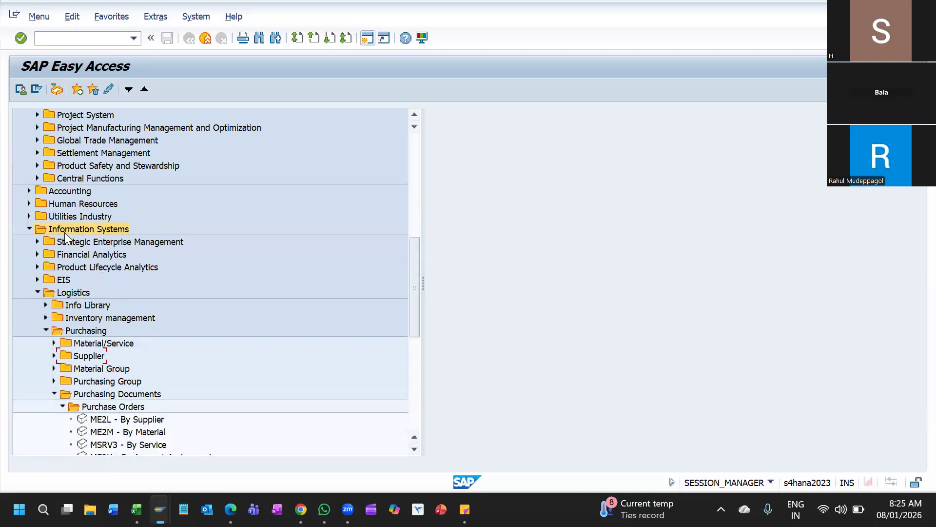
scroll(108, 233, "down", 2)
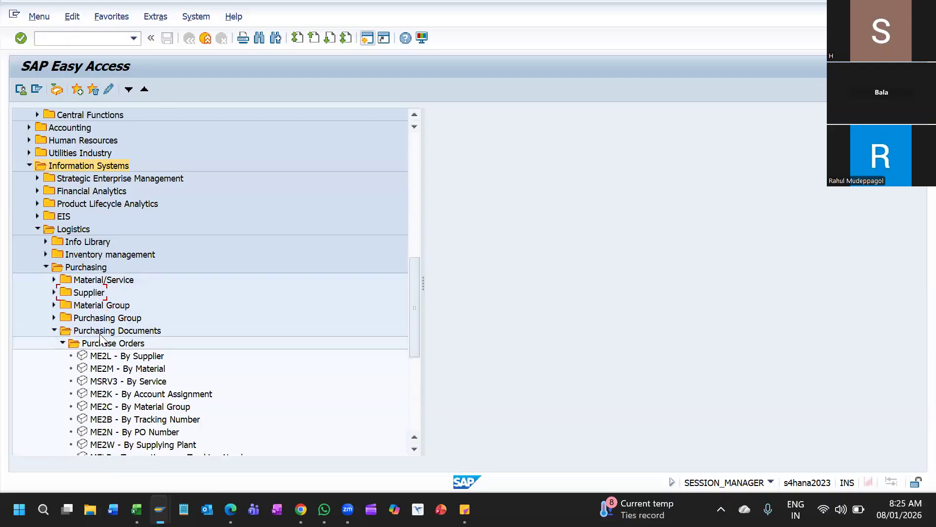
scroll(98, 333, "down", 2)
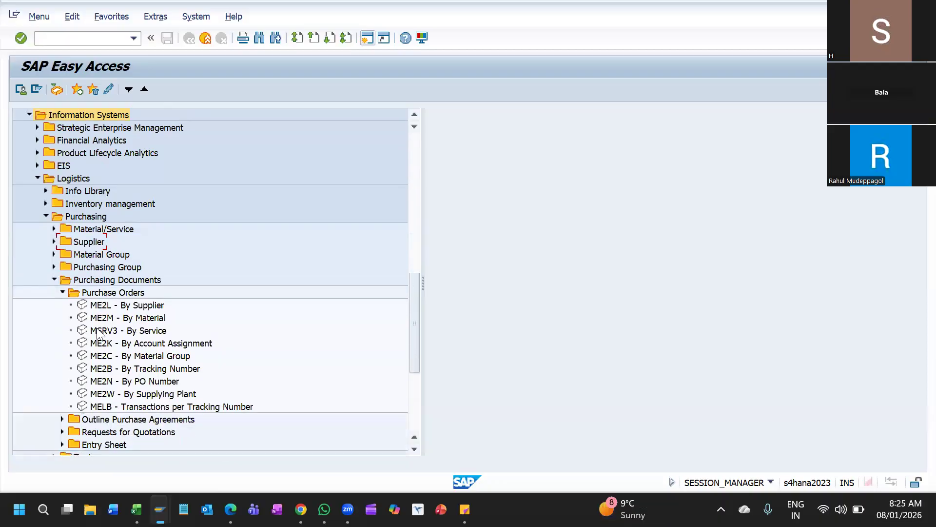
left_click(54, 229)
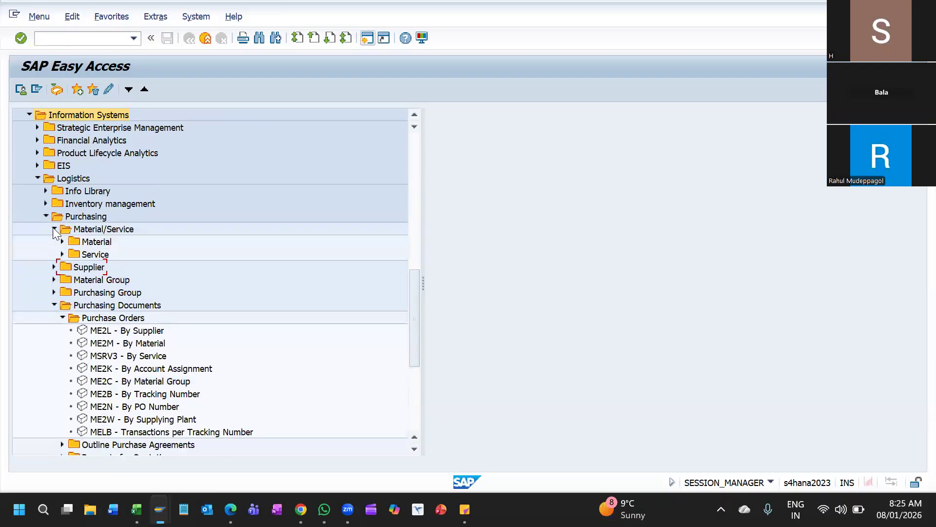
left_click(62, 244)
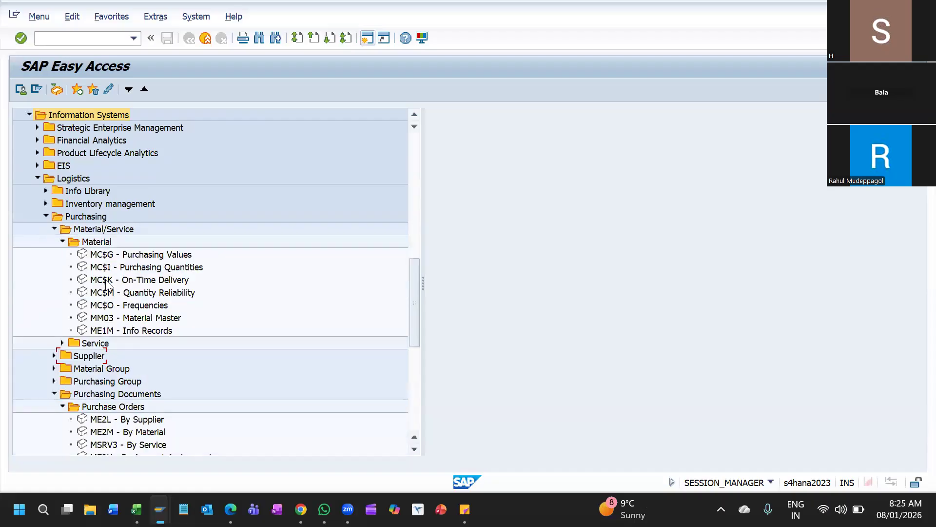
left_click(64, 242)
Step: Examine the Purchase Orders reports under Purchasing Documents and the remaining folders of Information Systems
scroll(115, 341, "down", 2)
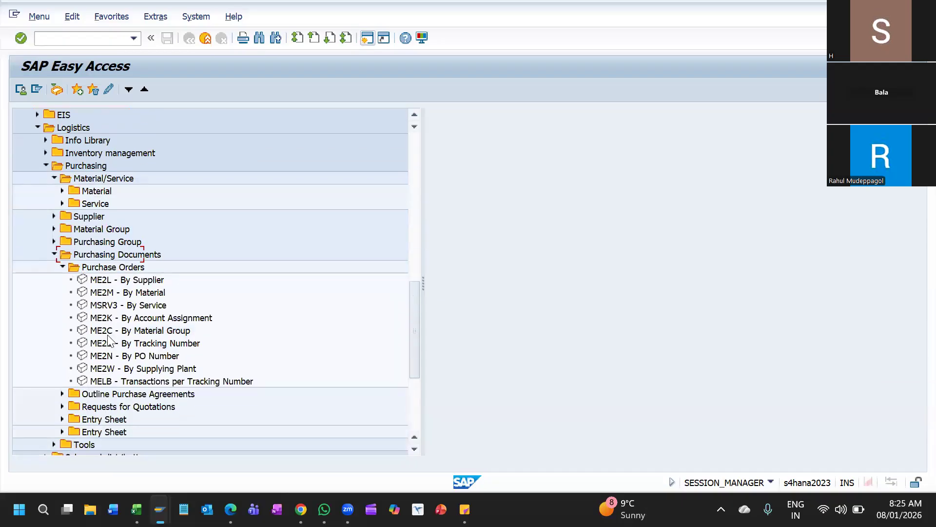
scroll(108, 339, "down", 1)
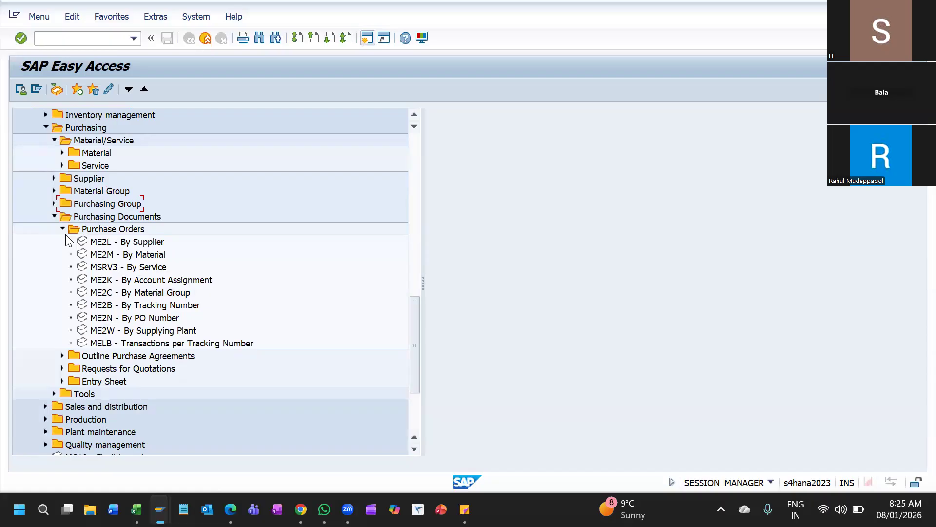
scroll(131, 285, "down", 2)
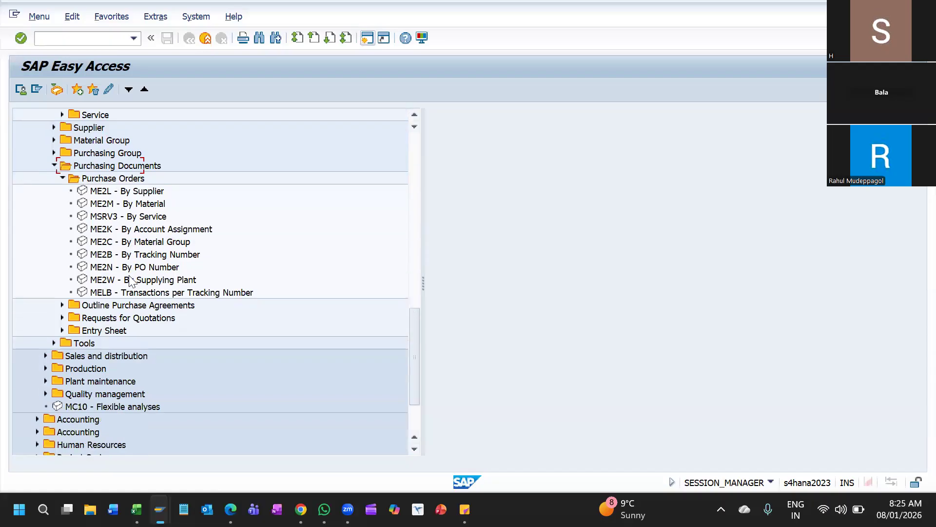
scroll(130, 280, "down", 3)
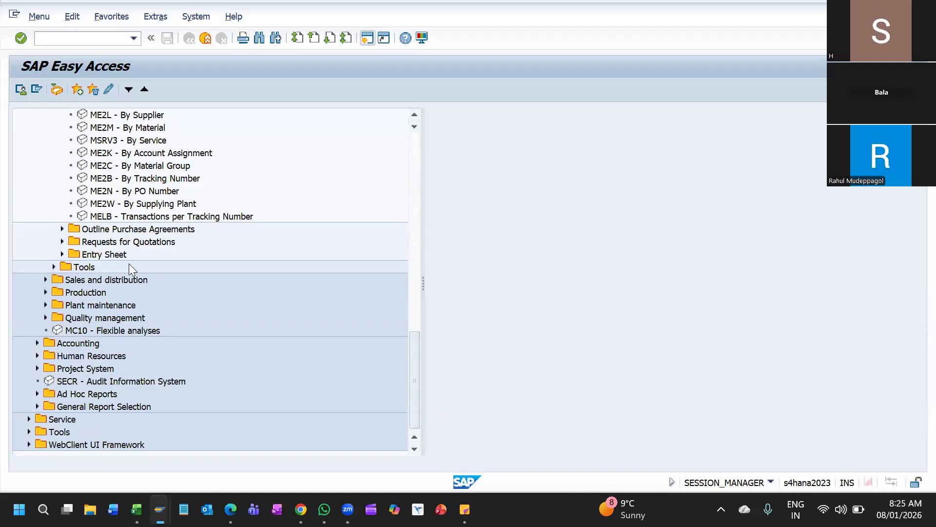
scroll(131, 266, "up", 3)
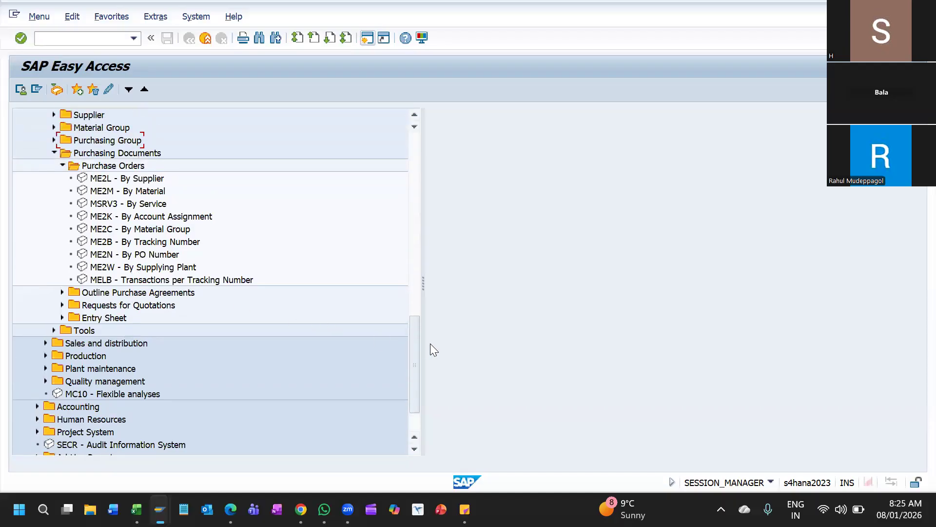
mouse_move(347, 509)
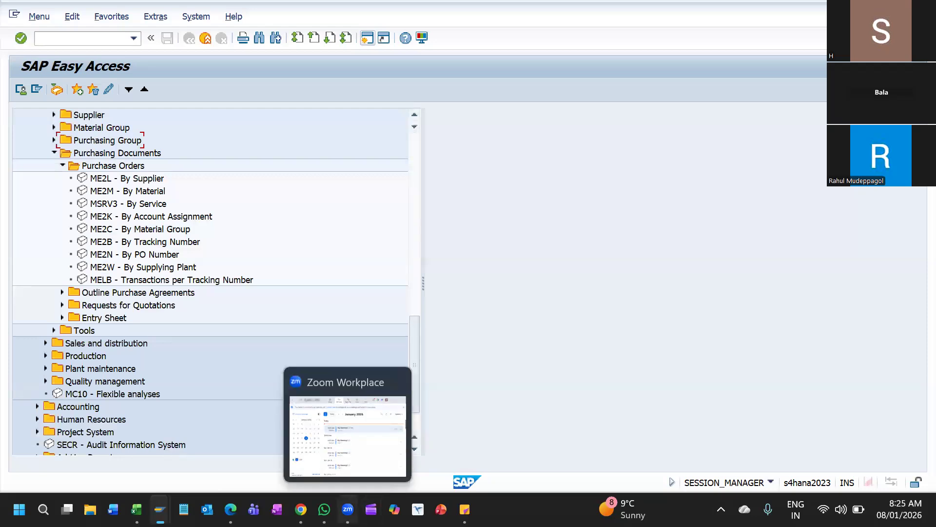